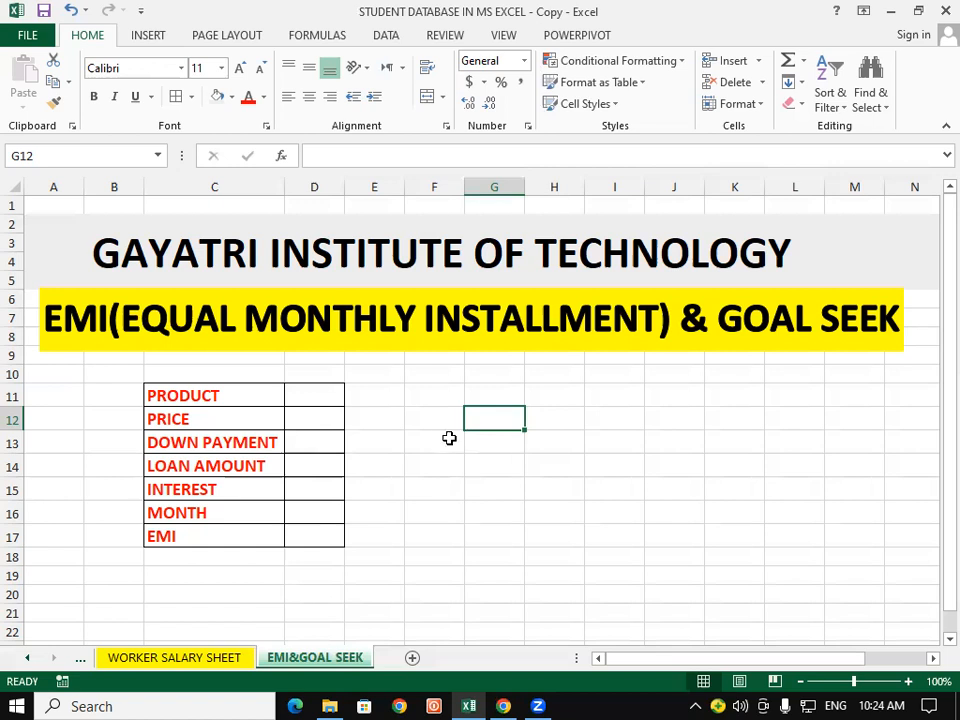
Step: Enter CAR as the product in cell D11
{"action": "left_click", "coordinate": [442, 445]}
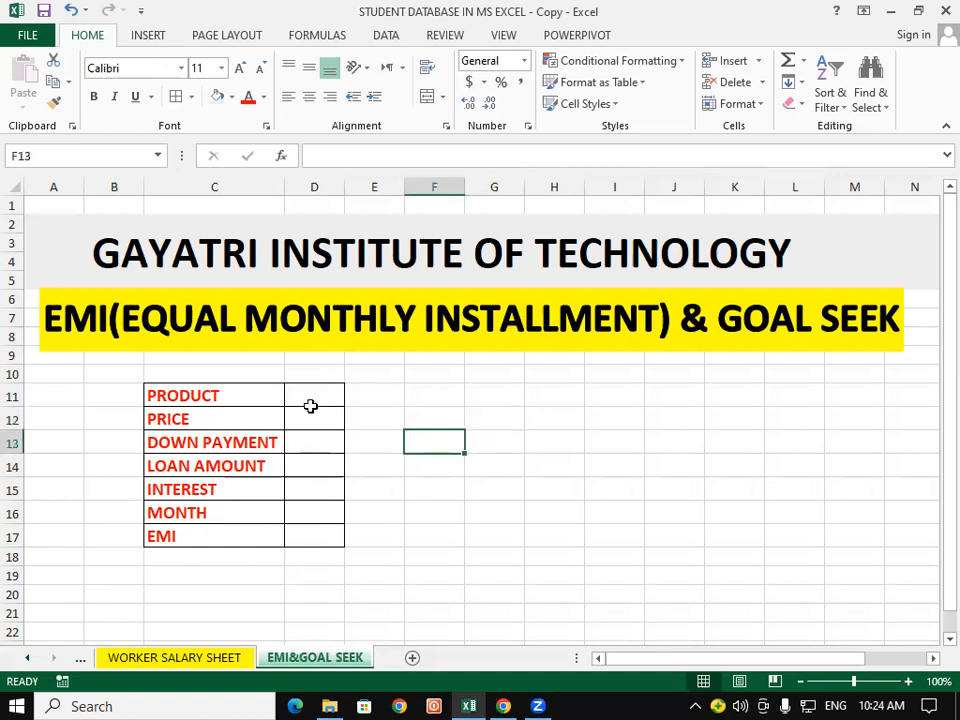
{"action": "left_click", "coordinate": [321, 384]}
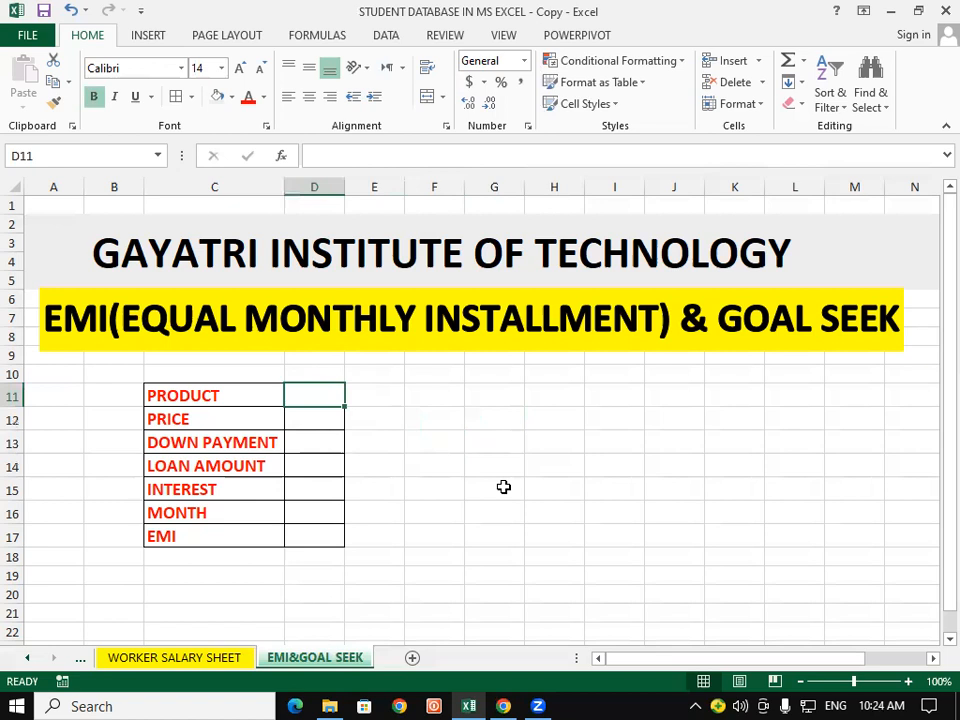
{"action": "type", "text": "CAR"}
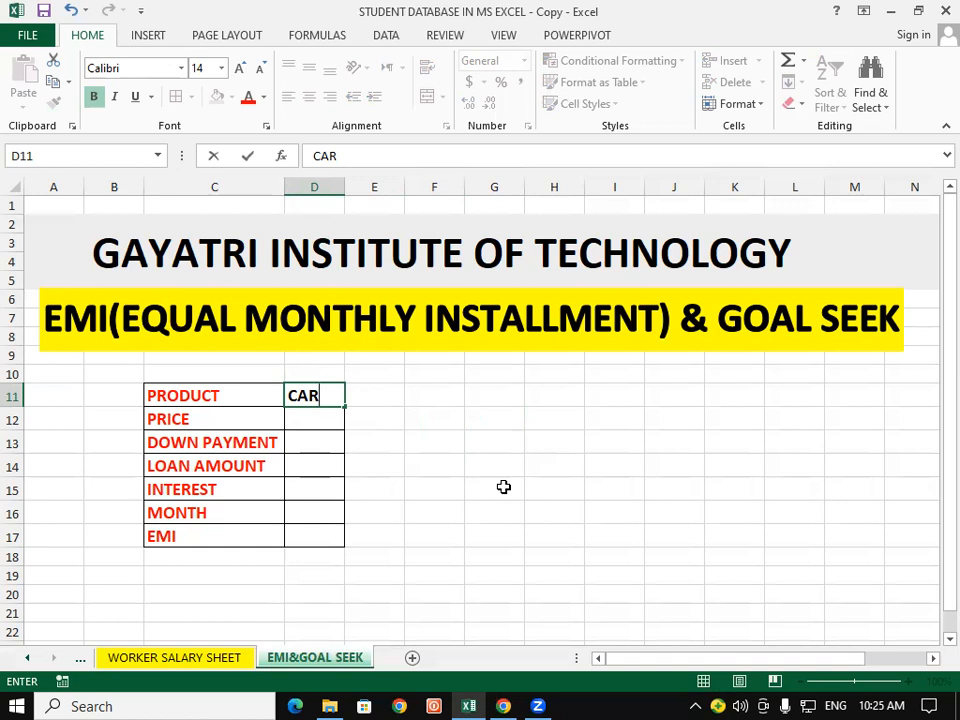
{"action": "scroll", "coordinate": [489, 467], "scroll_direction": "down", "scroll_amount": 1}
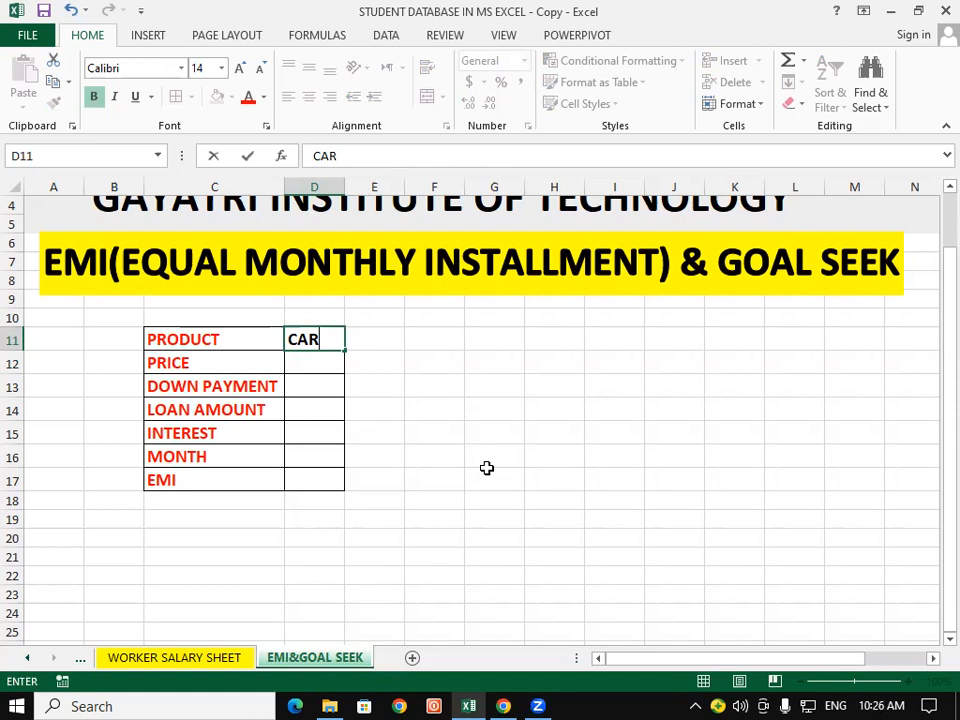
{"action": "left_click", "coordinate": [487, 470]}
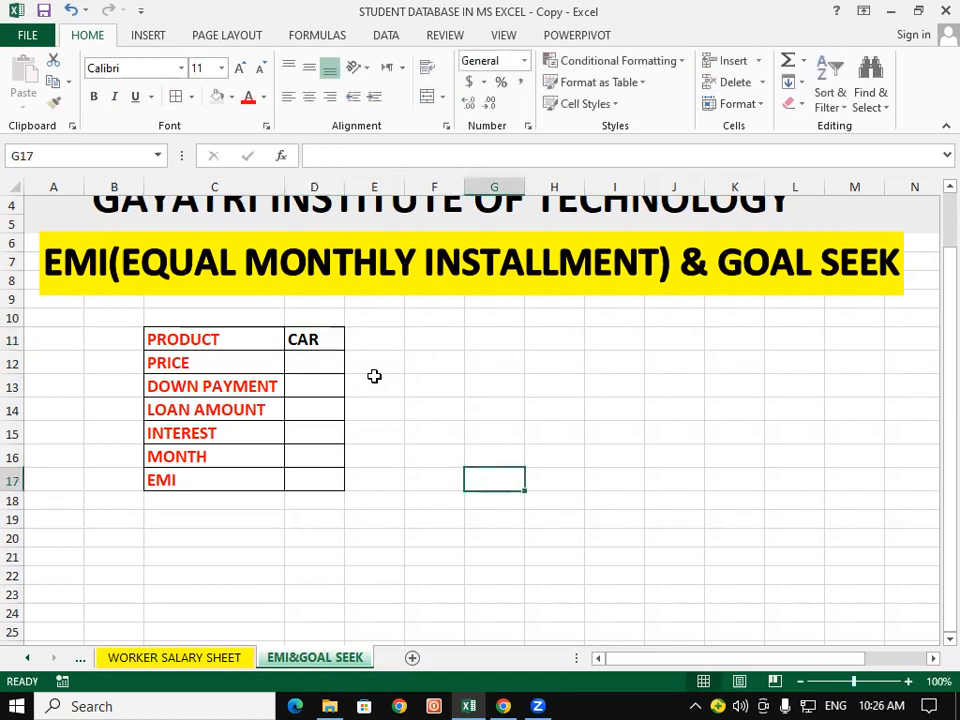
Step: Enter a price of 500000 for the car in cell D12
{"action": "left_click", "coordinate": [318, 369]}
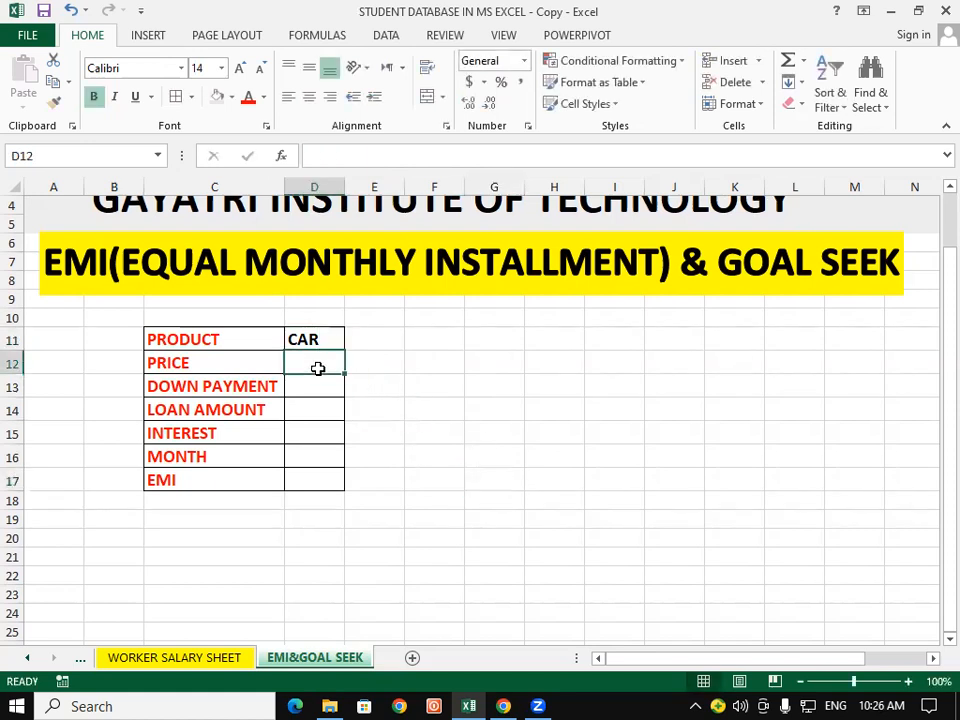
{"action": "type", "text": "500"}
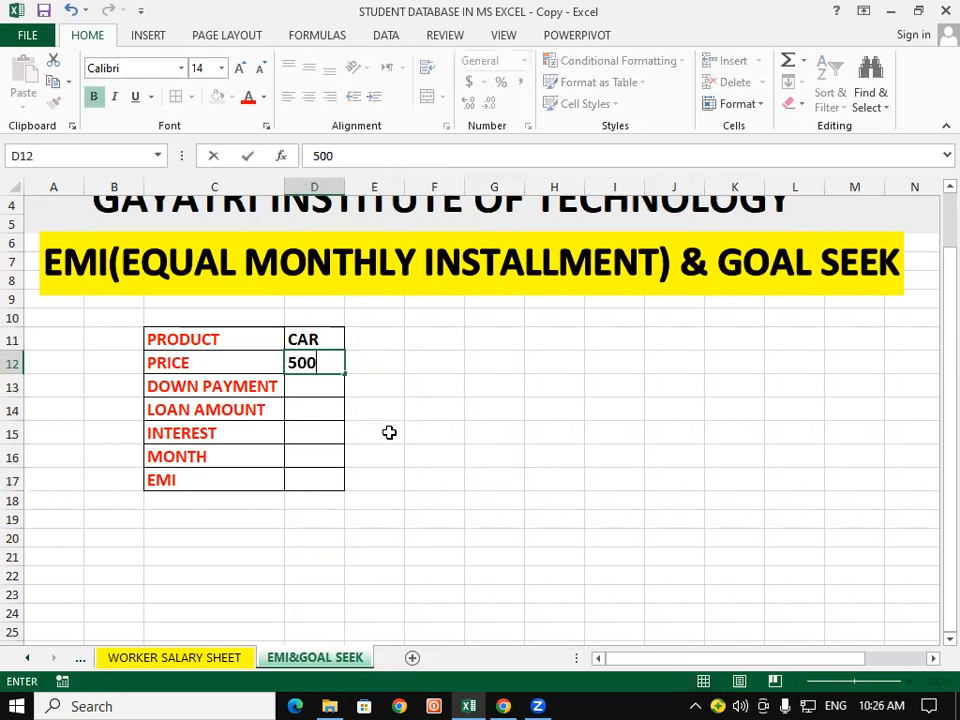
{"action": "type", "text": "000"}
{"action": "left_click", "coordinate": [389, 432]}
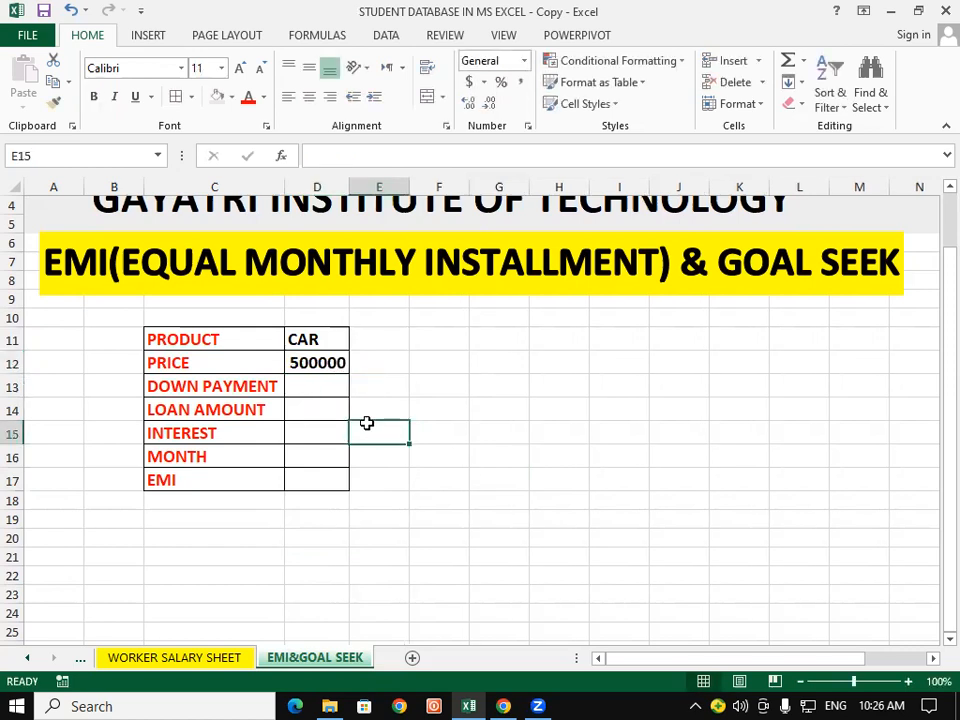
Step: Enter a down payment of 300000 in cell D13
{"action": "left_click", "coordinate": [329, 381]}
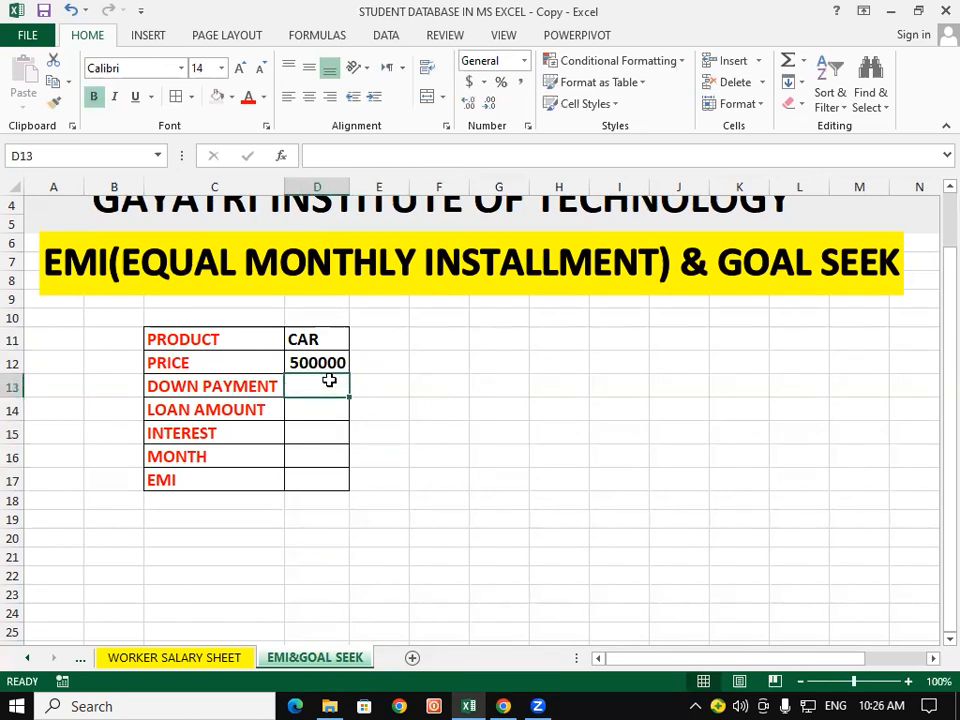
{"action": "type", "text": "30000"}
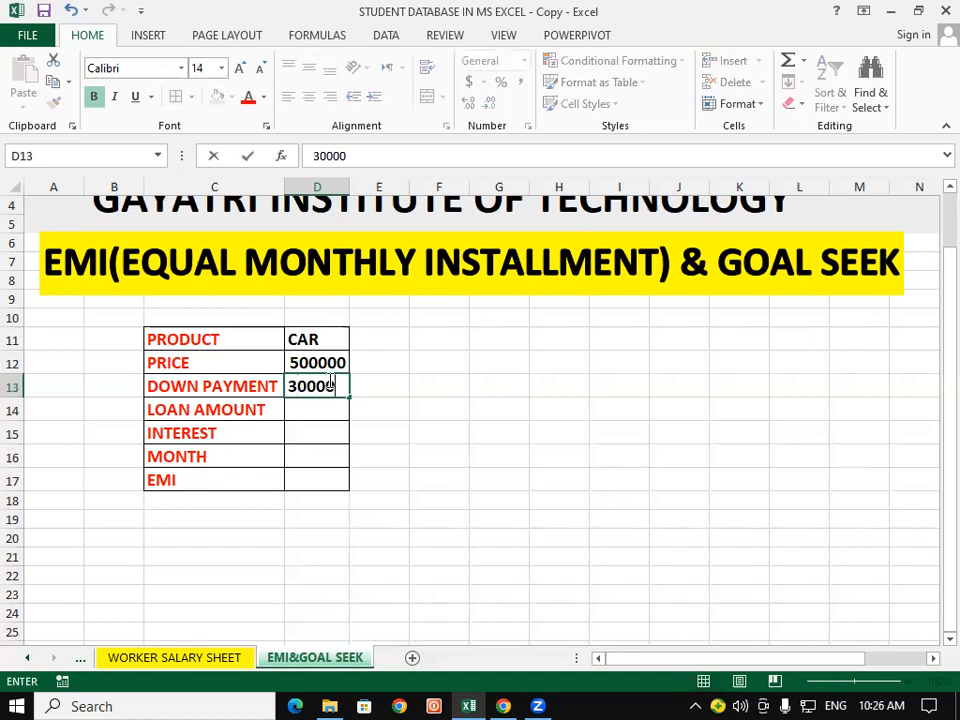
{"action": "left_click", "coordinate": [380, 425]}
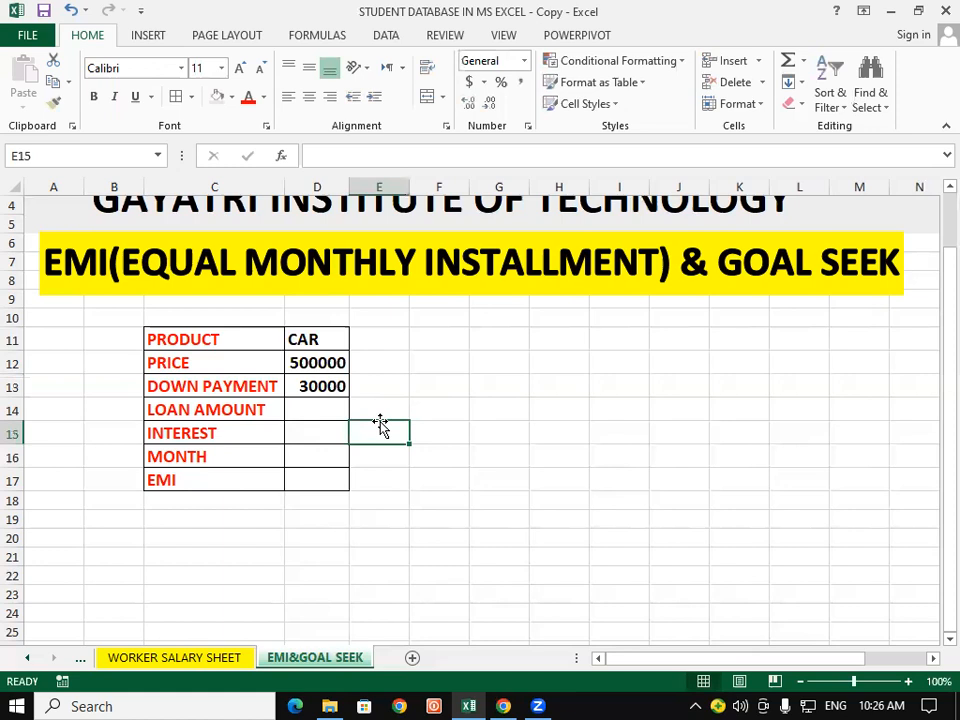
{"action": "double_click", "coordinate": [332, 387]}
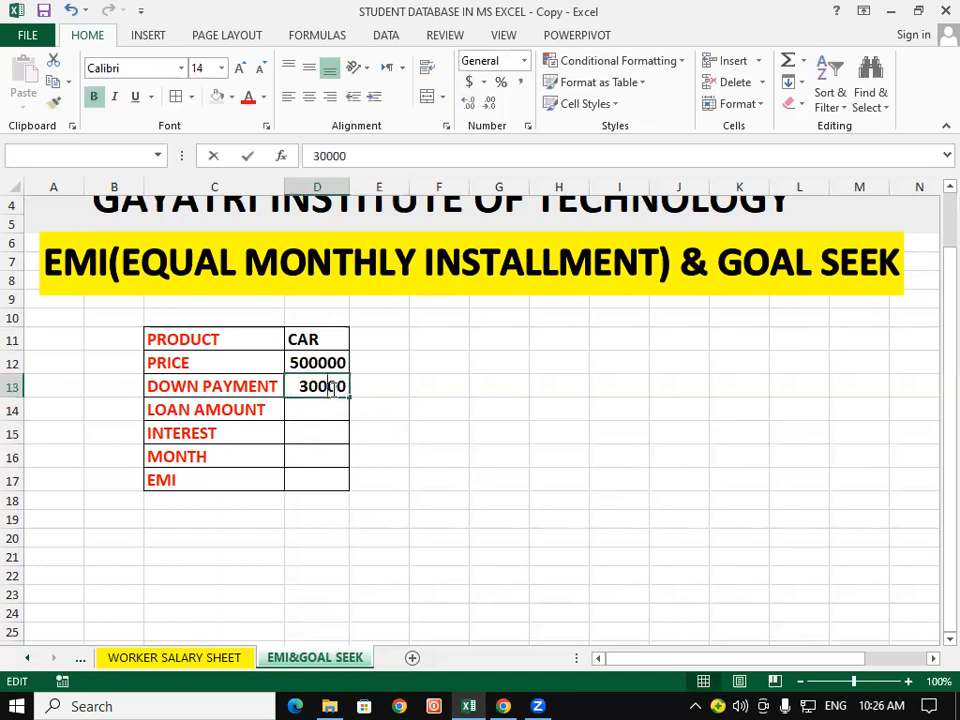
{"action": "type", "text": "0"}
{"action": "left_click", "coordinate": [466, 411]}
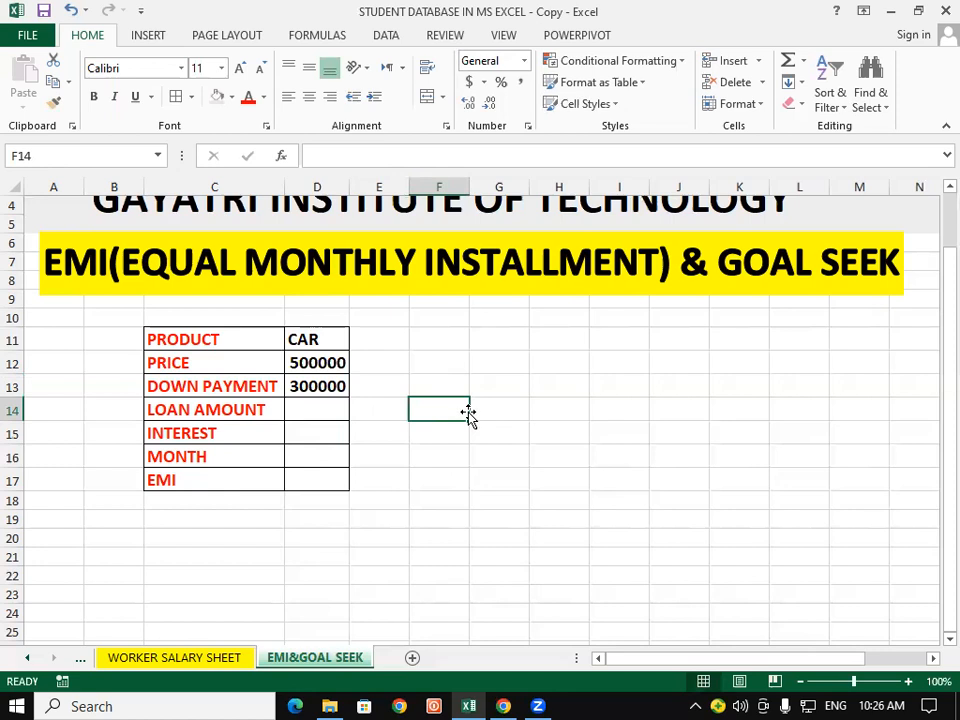
Step: Calculate the loan amount in cell D14 as price minus down payment with the formula =D12-D13
{"action": "left_click", "coordinate": [339, 413]}
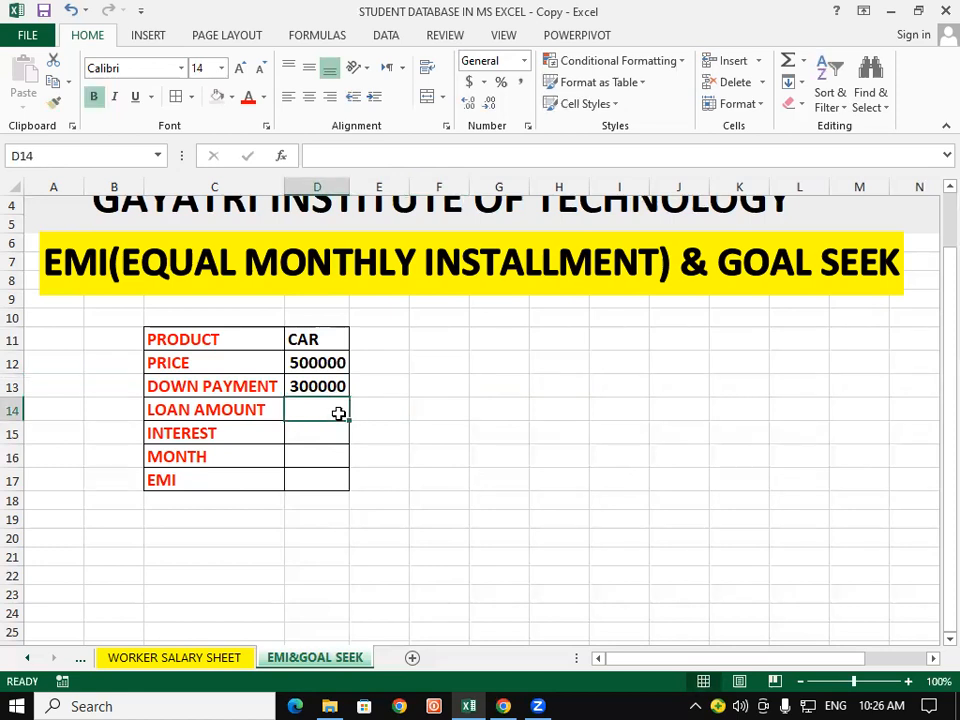
{"action": "type", "text": "="}
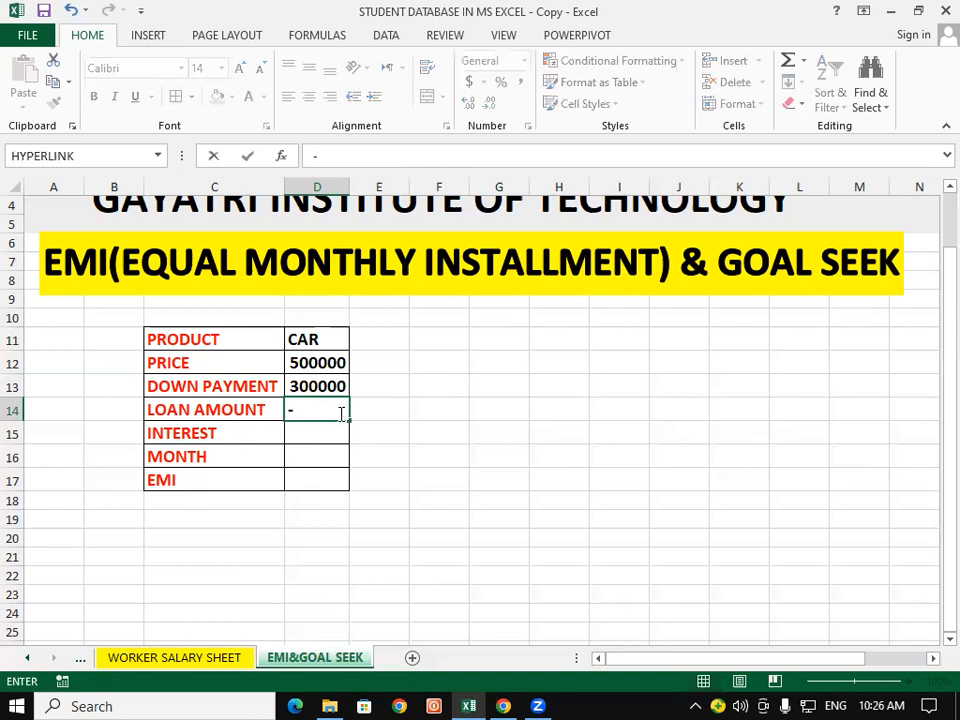
{"action": "key", "text": "BackSpace"}
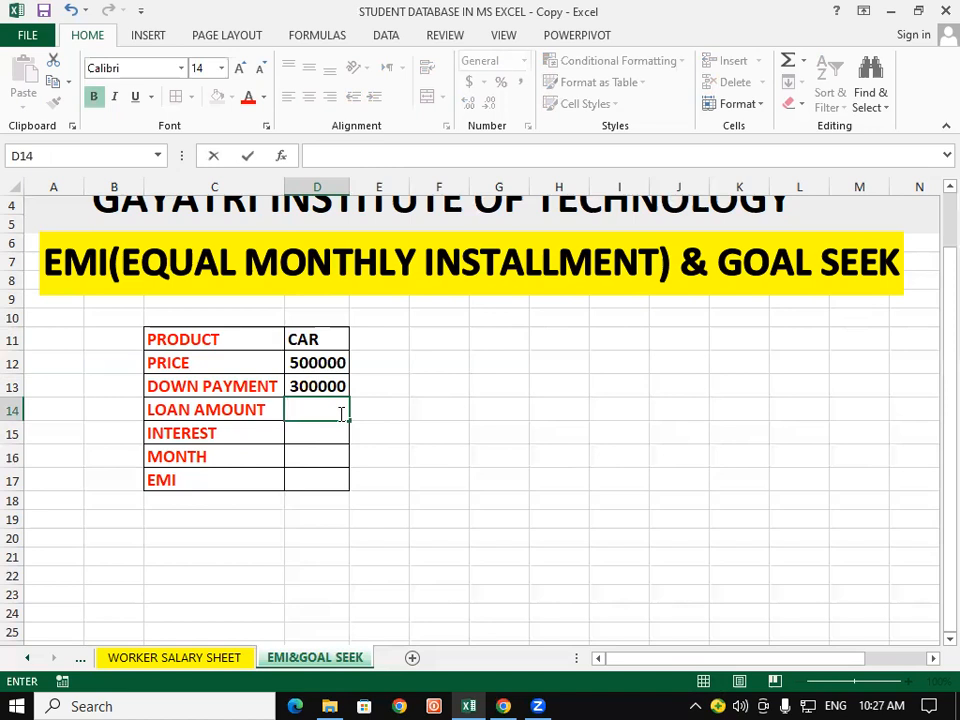
{"action": "type", "text": "="}
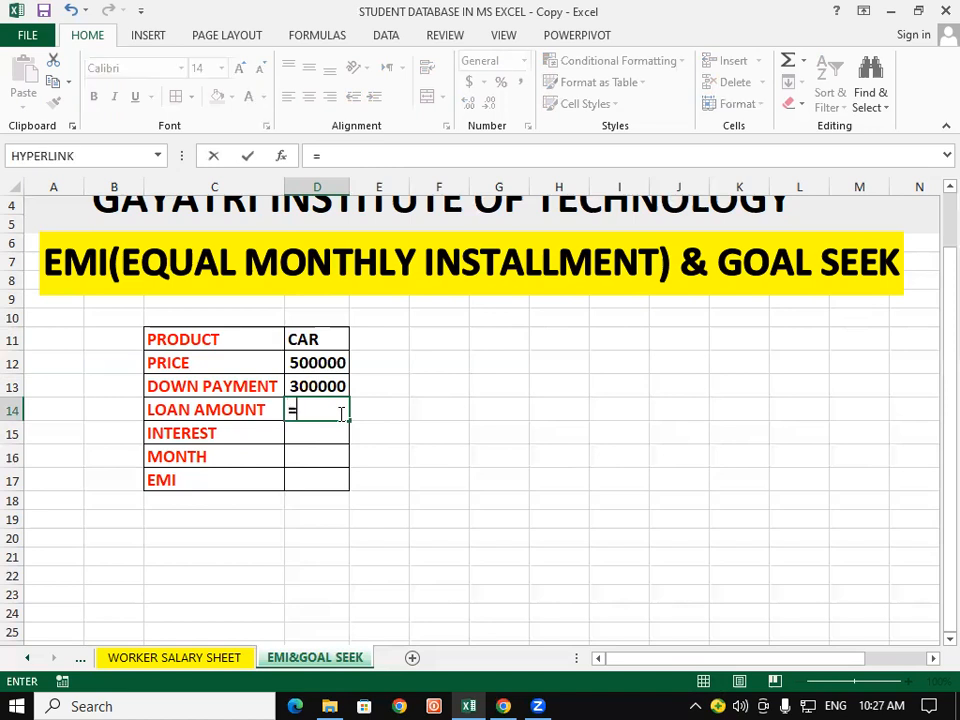
{"action": "left_click", "coordinate": [333, 368]}
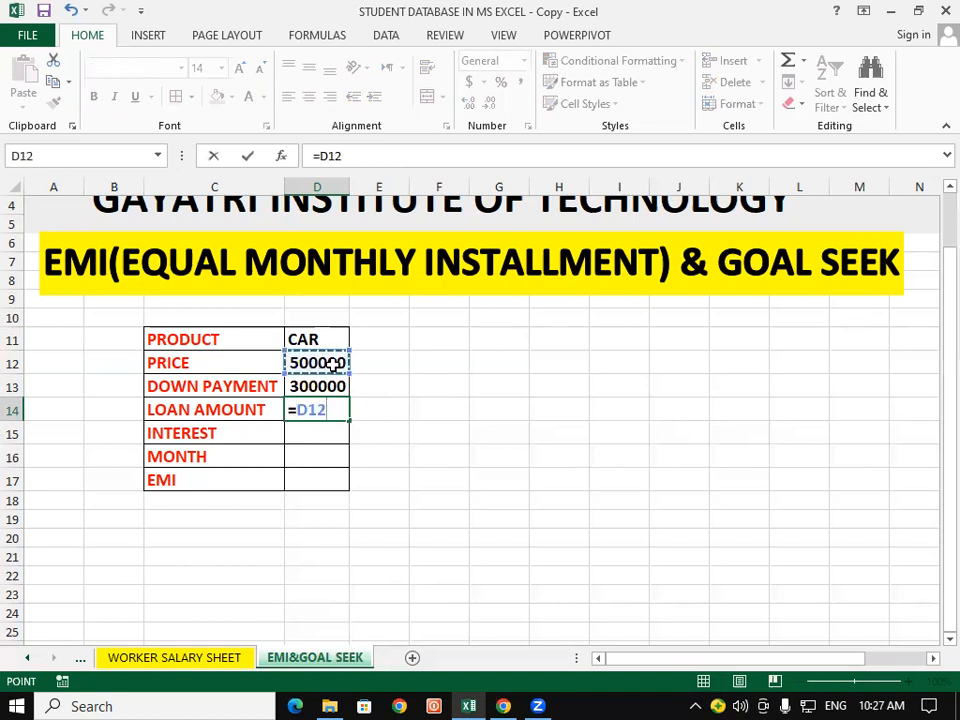
{"action": "type", "text": "-"}
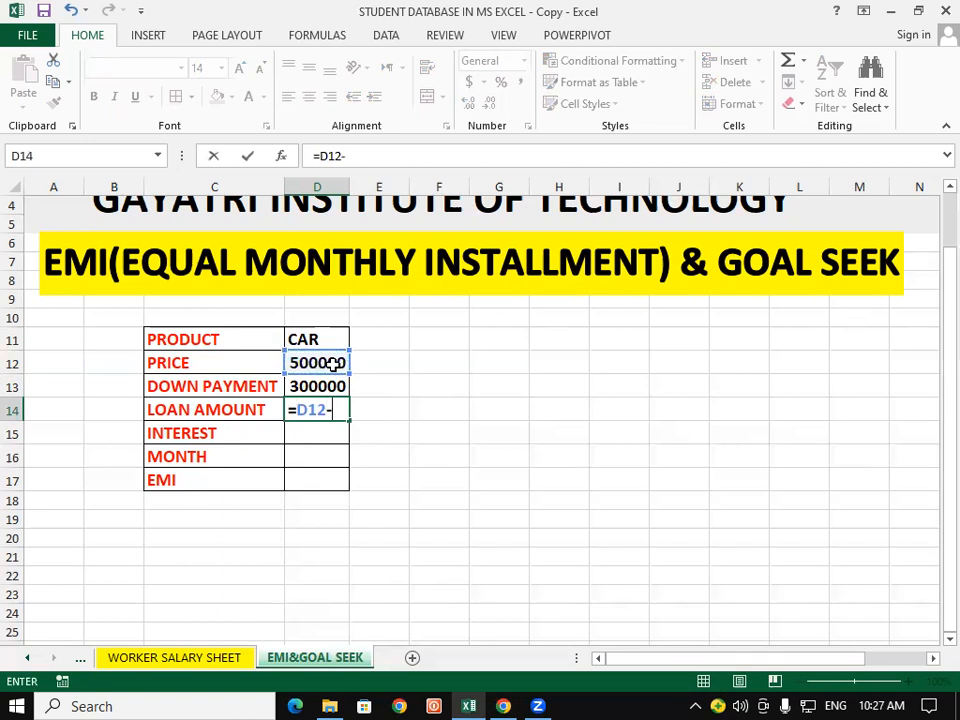
{"action": "left_click", "coordinate": [315, 386]}
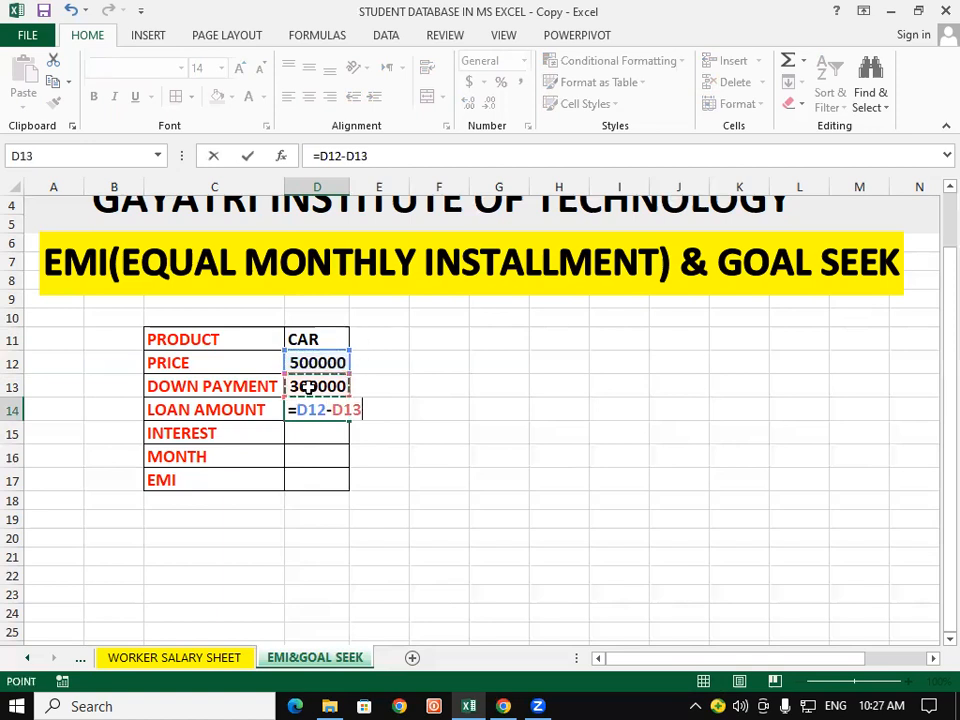
{"action": "key", "text": "Return"}
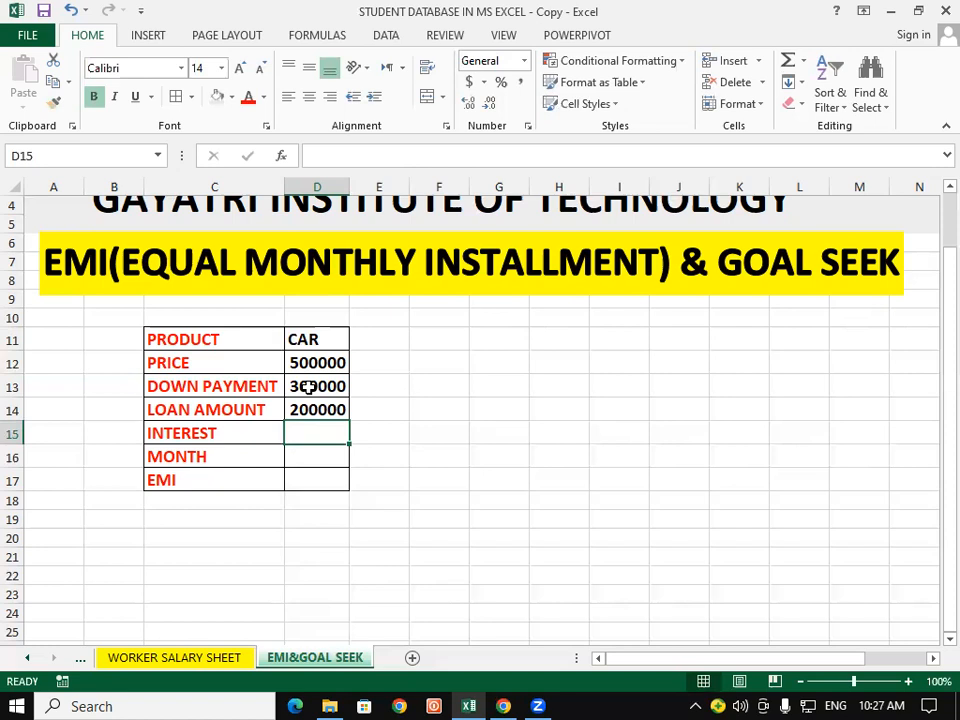
Step: Enter an interest rate of 7% in cell D15
{"action": "type", "text": "7%"}
{"action": "left_click", "coordinate": [388, 505]}
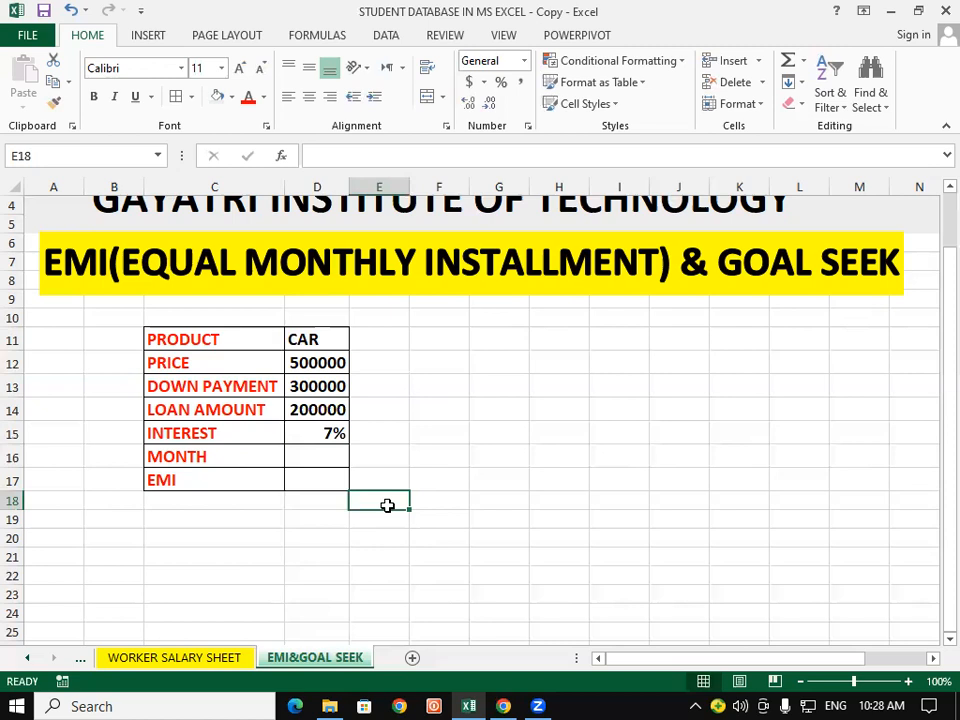
{"action": "left_click", "coordinate": [296, 454]}
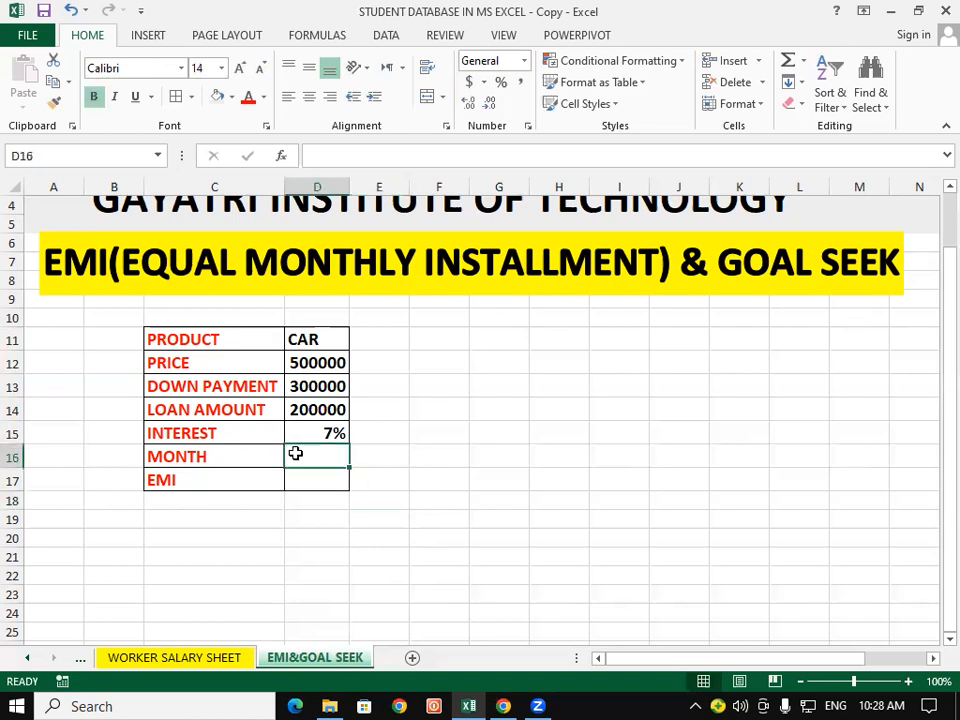
{"action": "left_click", "coordinate": [433, 480]}
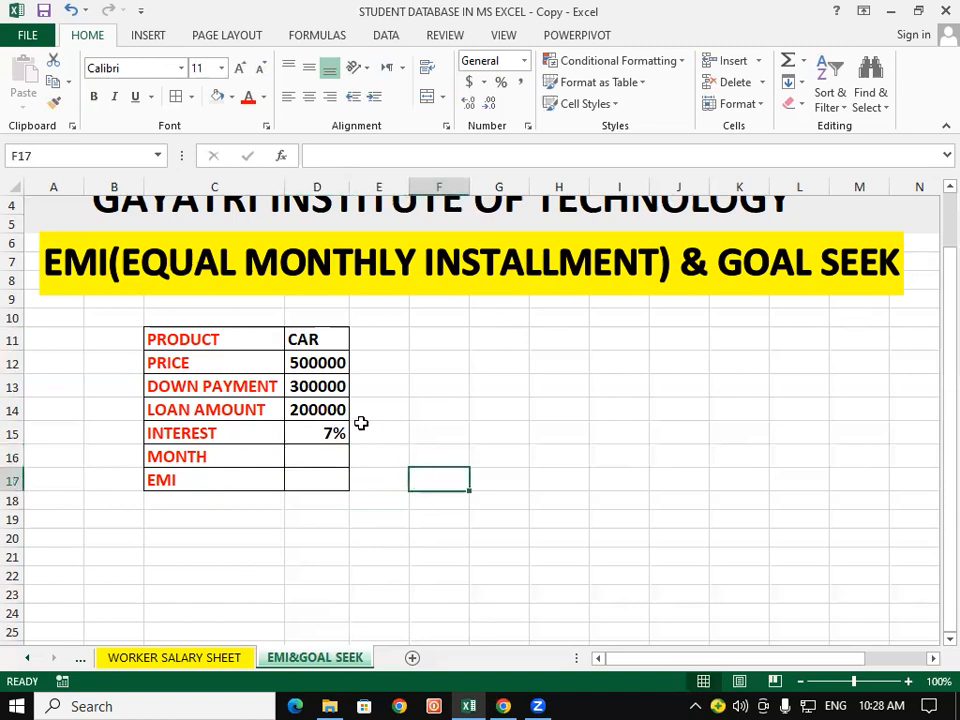
{"action": "left_click", "coordinate": [310, 362]}
{"action": "left_click_drag", "start_coordinate": [301, 354], "coordinate": [313, 366]}
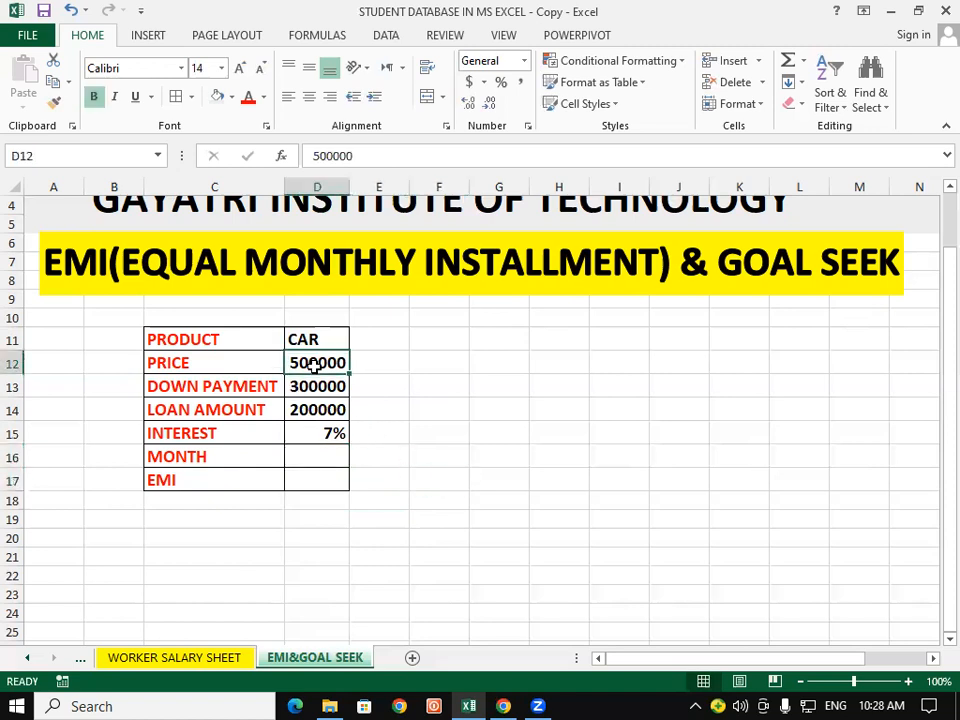
{"action": "left_click", "coordinate": [330, 410]}
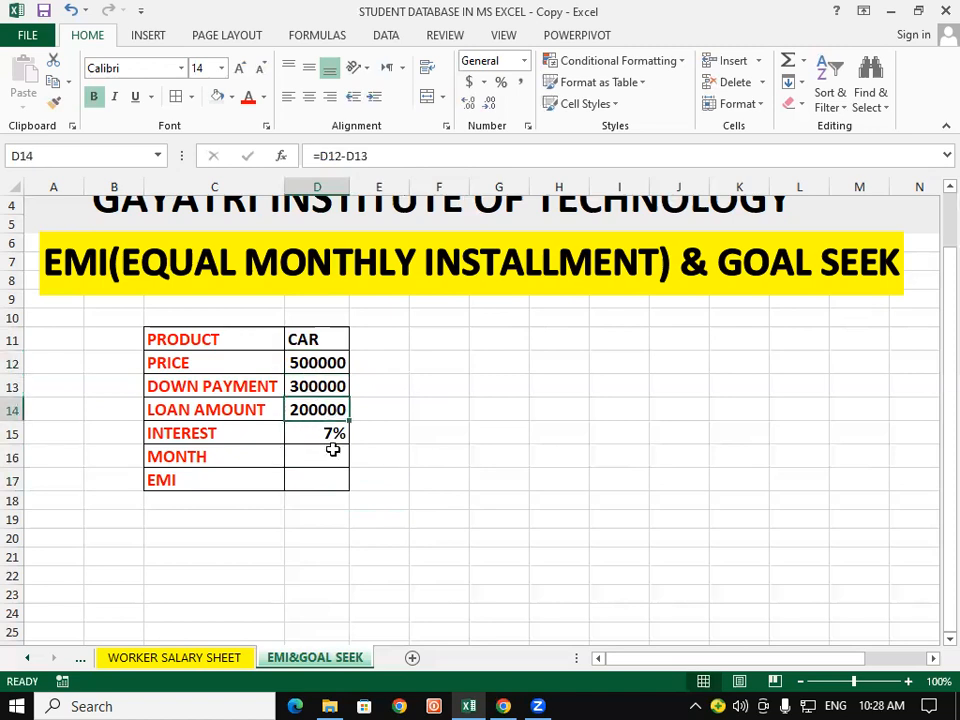
Step: Enter a loan term of 60 months in cell D16
{"action": "left_click", "coordinate": [336, 450]}
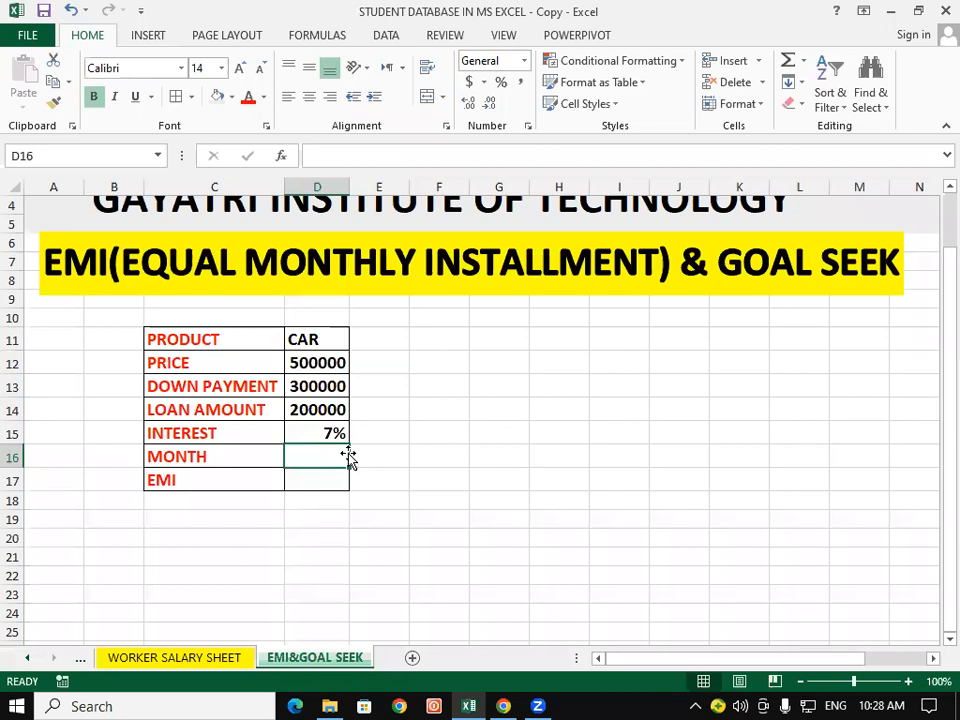
{"action": "type", "text": "60"}
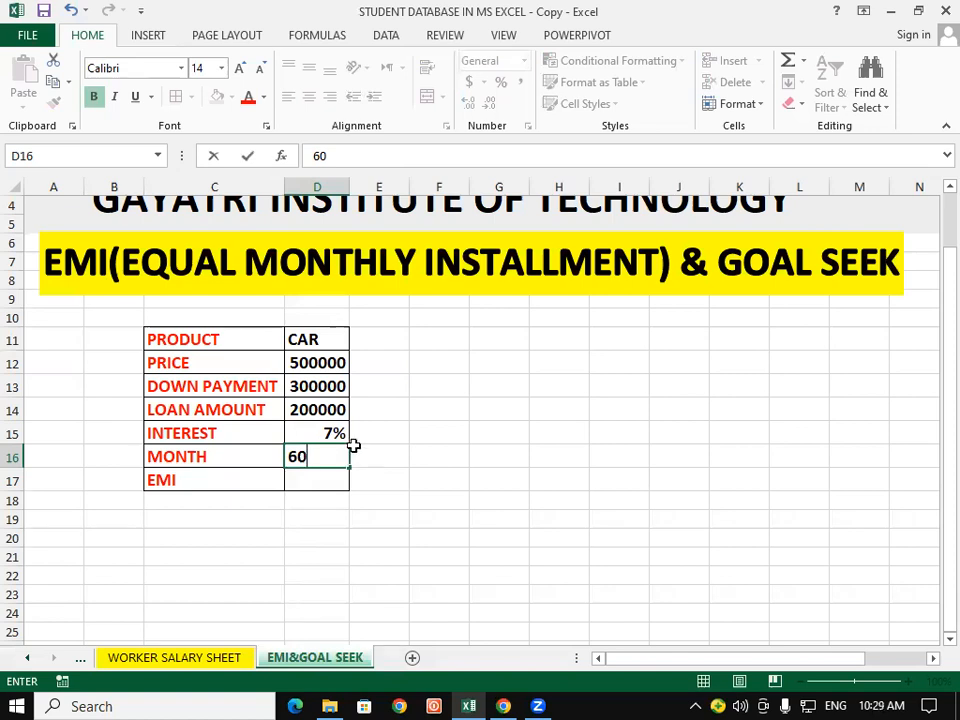
{"action": "left_click", "coordinate": [413, 483]}
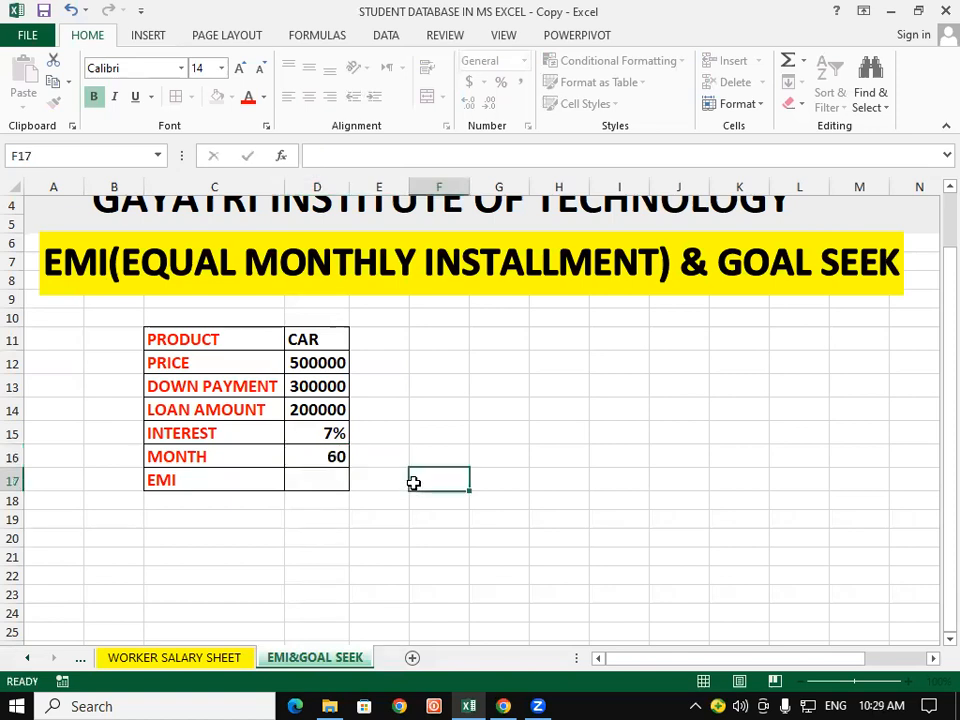
Step: Review the loan amount, interest and month cells together with the EMI cell they feed
{"action": "left_click", "coordinate": [327, 410]}
{"action": "left_click", "coordinate": [333, 455]}
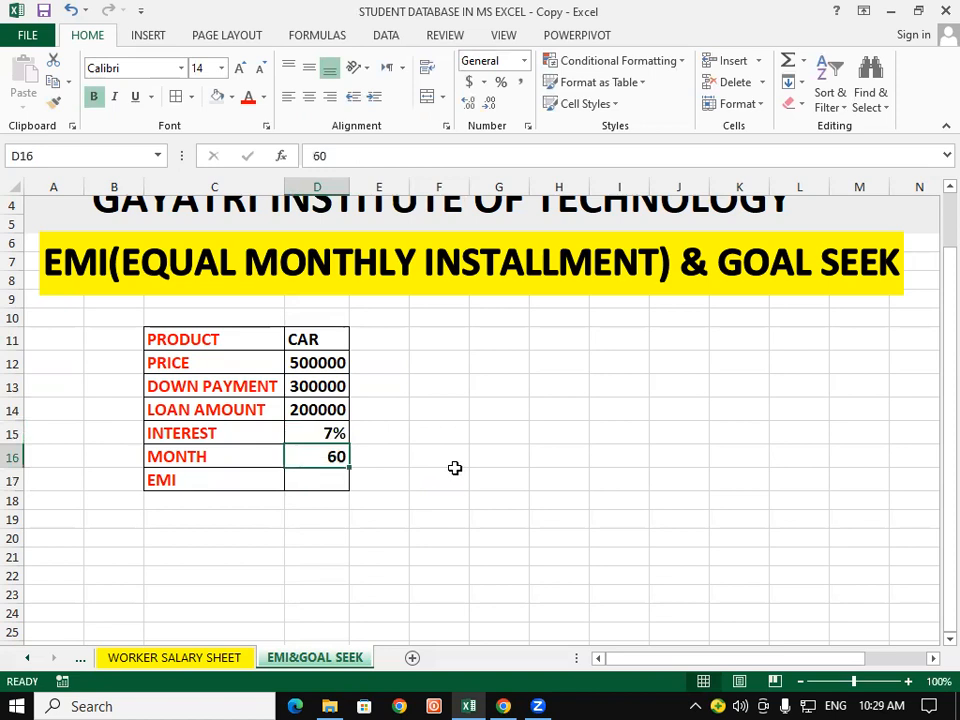
{"action": "left_click", "coordinate": [432, 474]}
{"action": "left_click", "coordinate": [334, 456]}
{"action": "left_click", "coordinate": [333, 434]}
{"action": "left_click", "coordinate": [417, 449]}
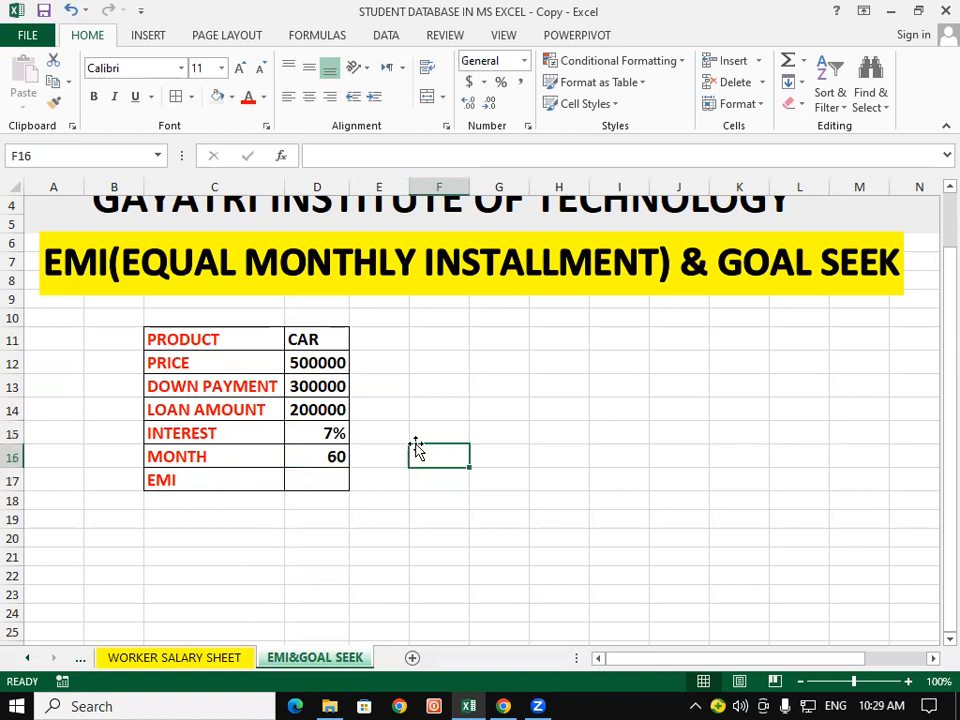
{"action": "left_click", "coordinate": [320, 432]}
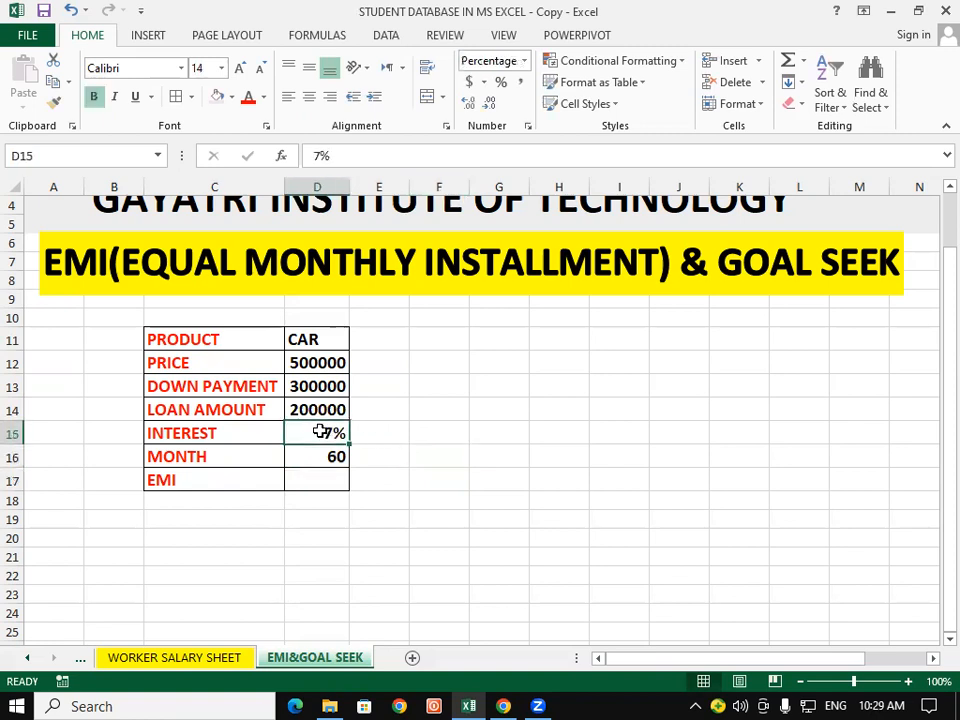
{"action": "left_click", "coordinate": [450, 470]}
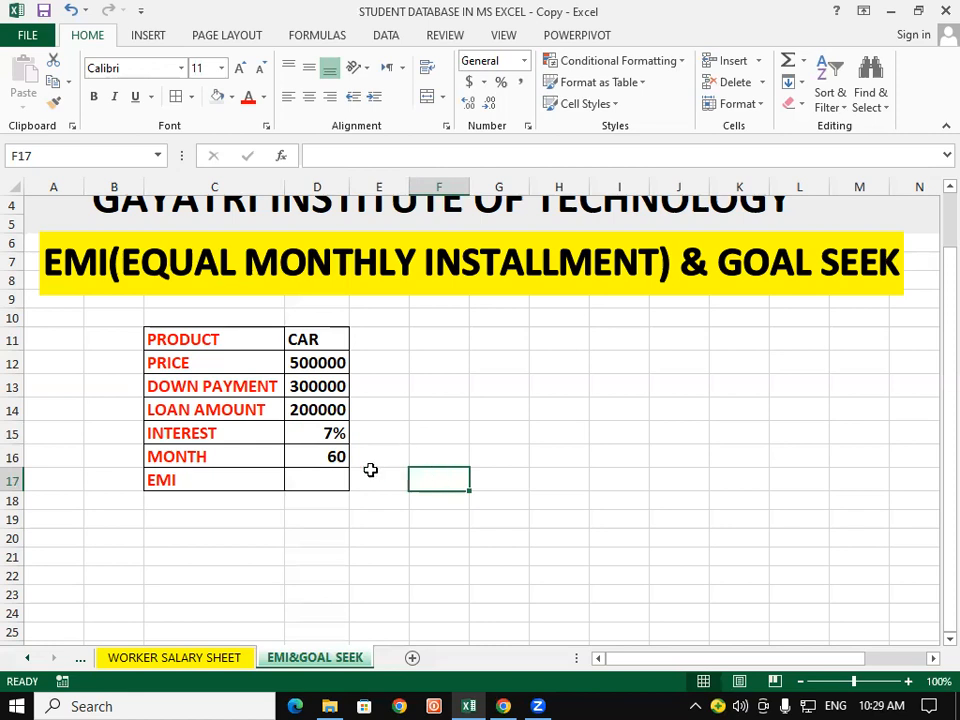
{"action": "left_click", "coordinate": [316, 477]}
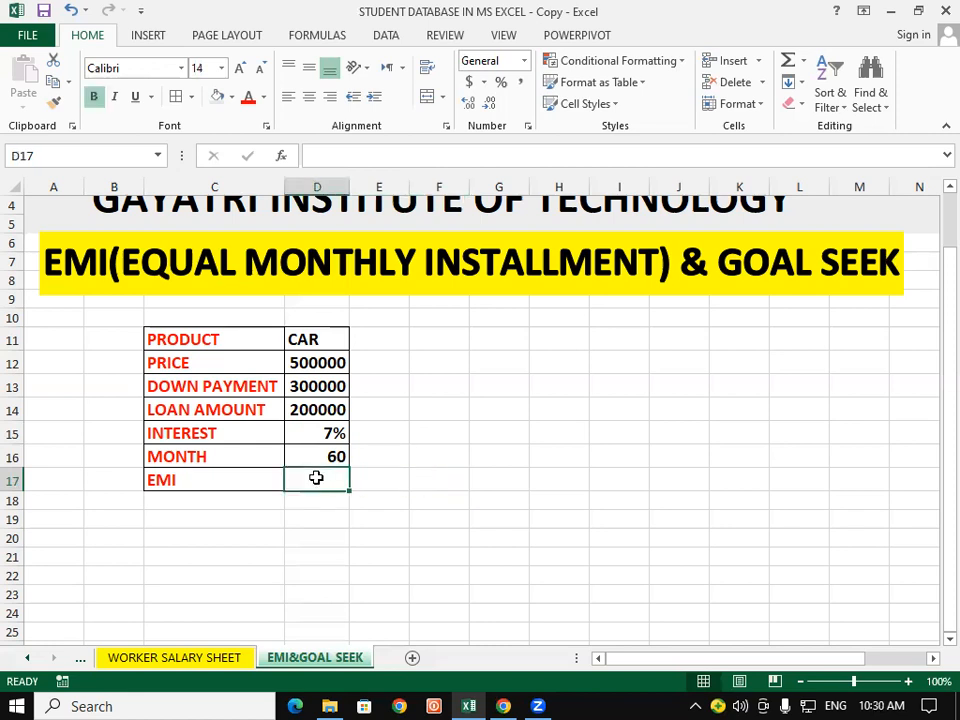
{"action": "left_click", "coordinate": [360, 530]}
{"action": "left_click", "coordinate": [314, 479]}
{"action": "left_click", "coordinate": [340, 410]}
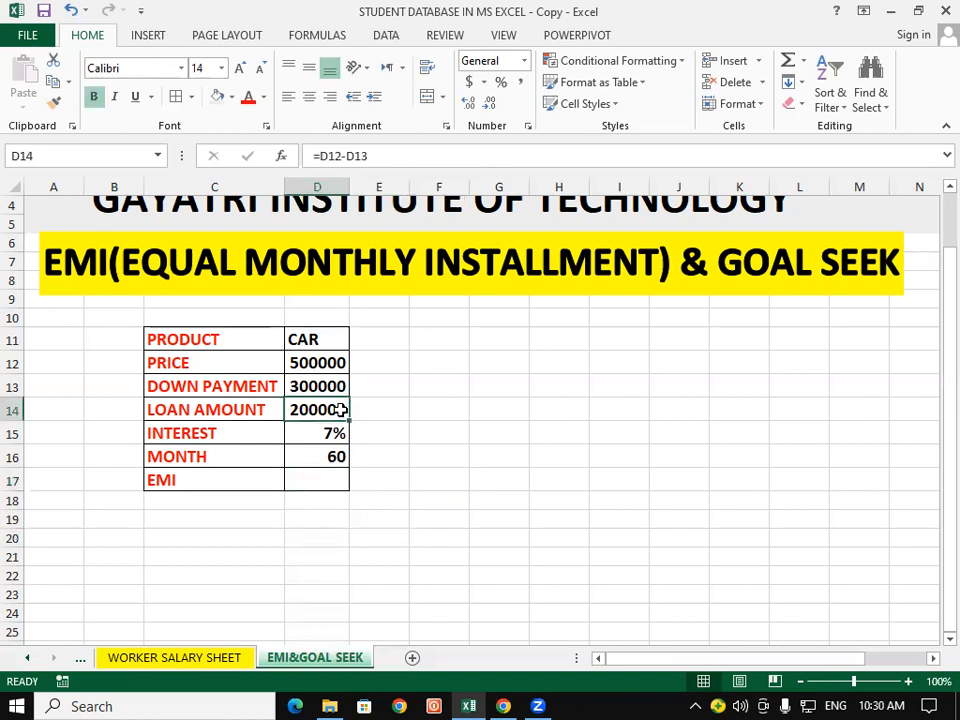
{"action": "left_click", "coordinate": [401, 477]}
{"action": "left_click", "coordinate": [330, 435]}
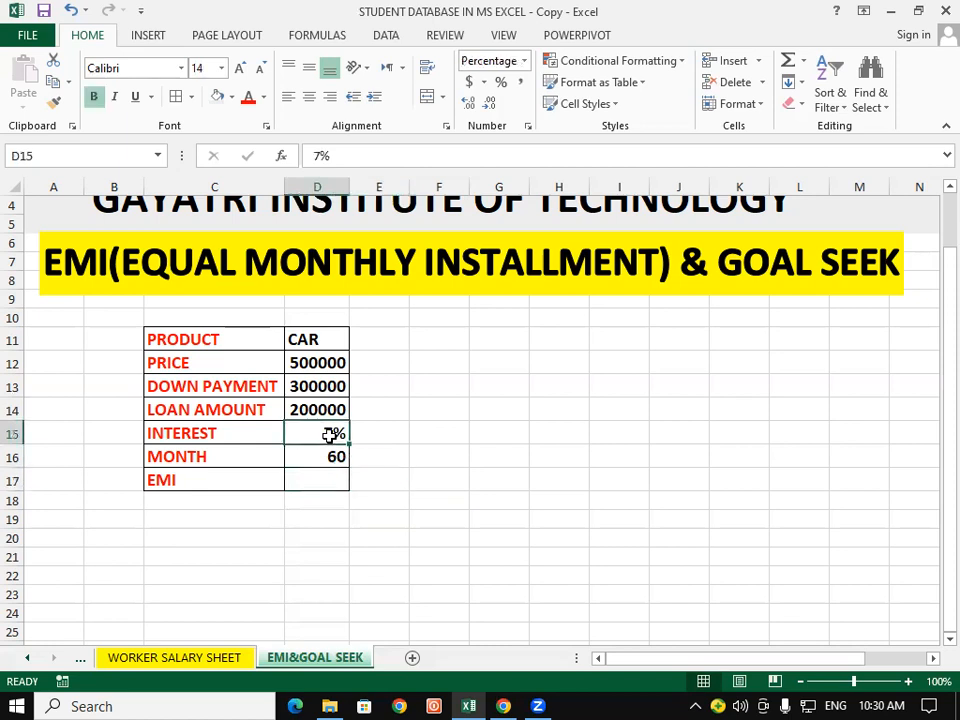
{"action": "left_click", "coordinate": [396, 495]}
{"action": "left_click", "coordinate": [332, 477]}
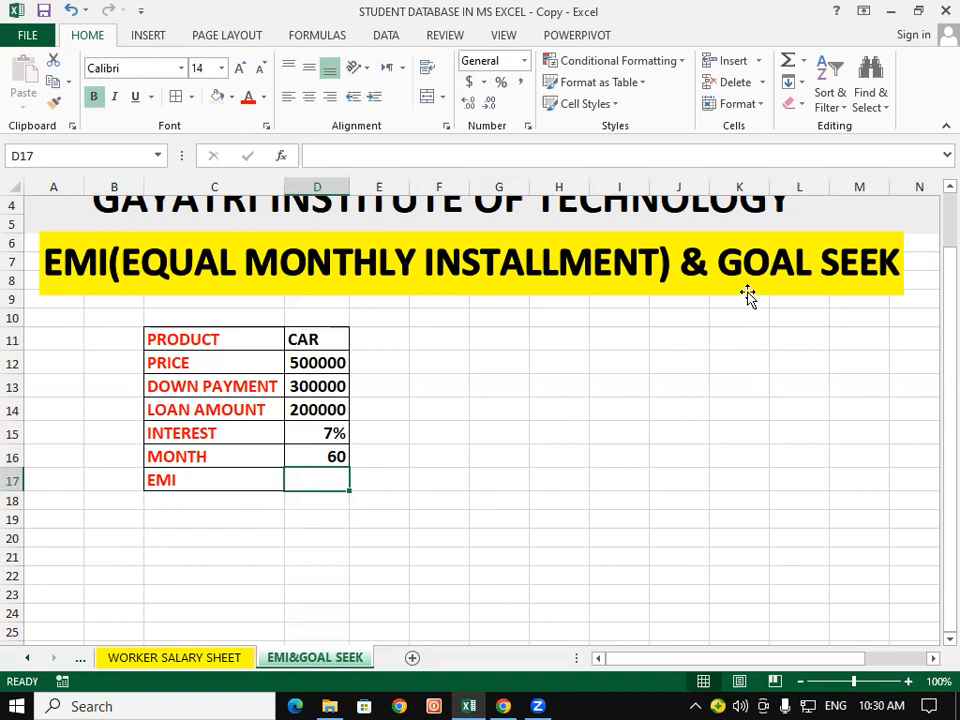
{"action": "left_click", "coordinate": [650, 435]}
{"action": "scroll", "coordinate": [650, 436], "scroll_direction": "up", "scroll_amount": 1}
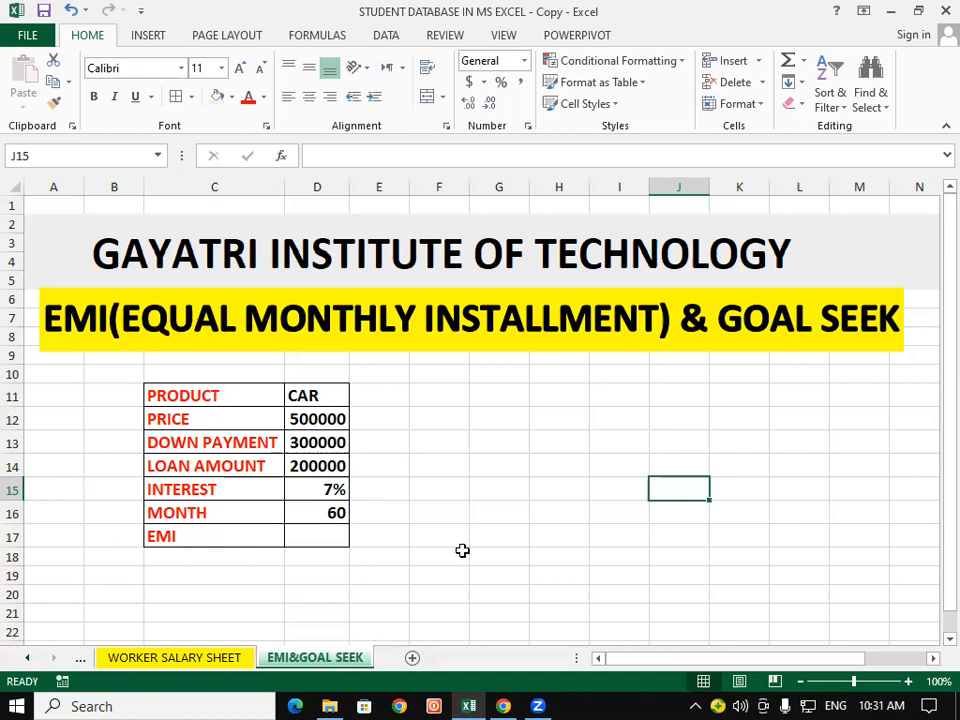
Step: Start a PMT formula in EMI cell D17 with the monthly interest rate D15/12 as its rate argument
{"action": "left_click", "coordinate": [328, 536]}
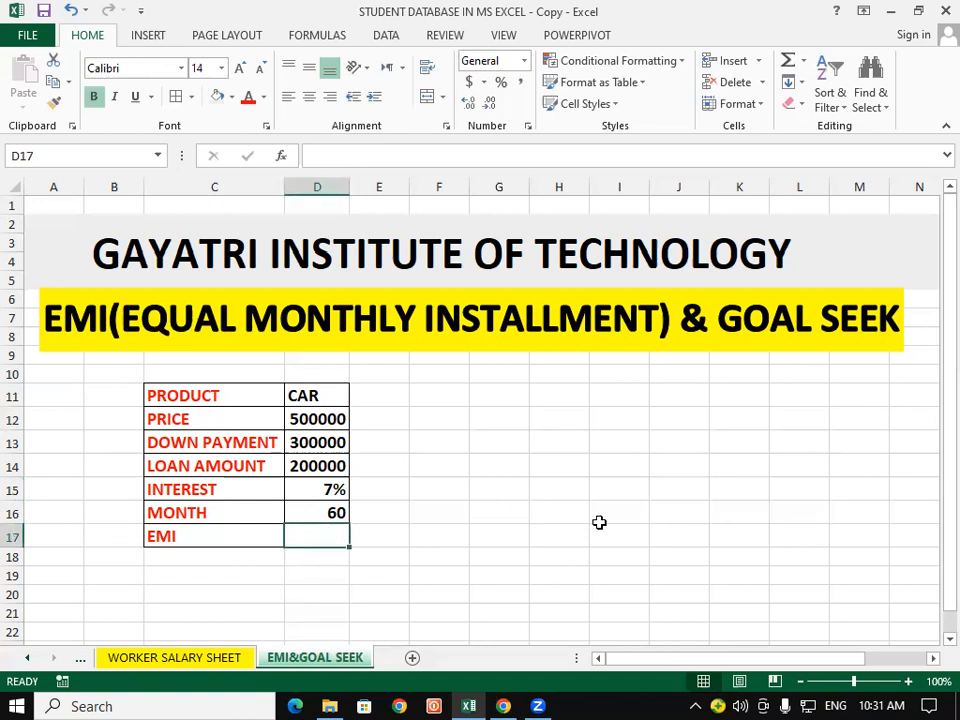
{"action": "type", "text": "="}
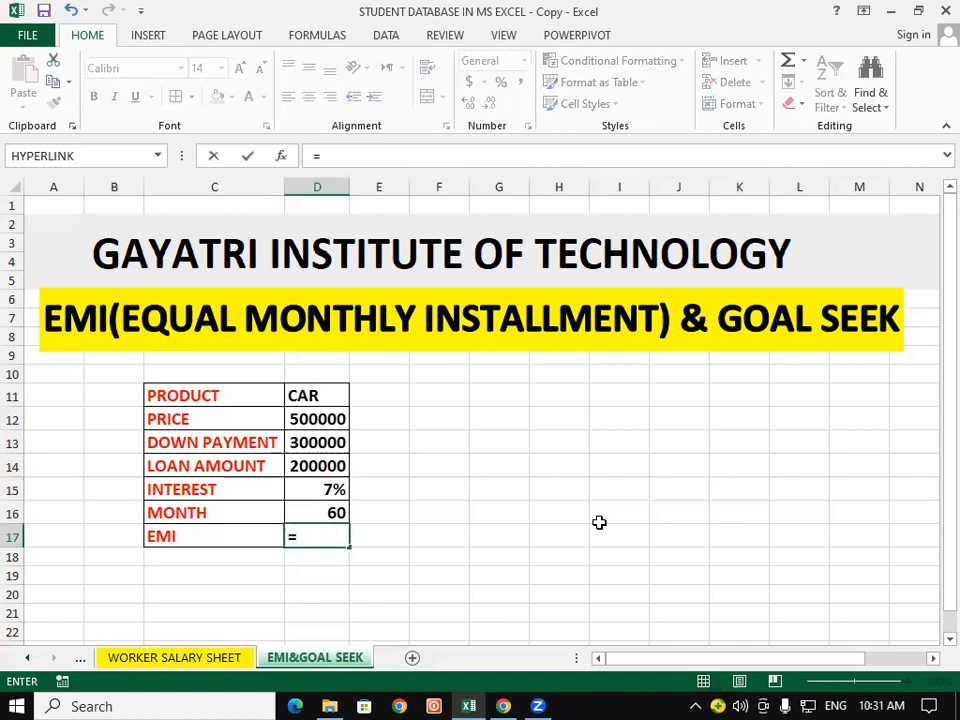
{"action": "type", "text": "P"}
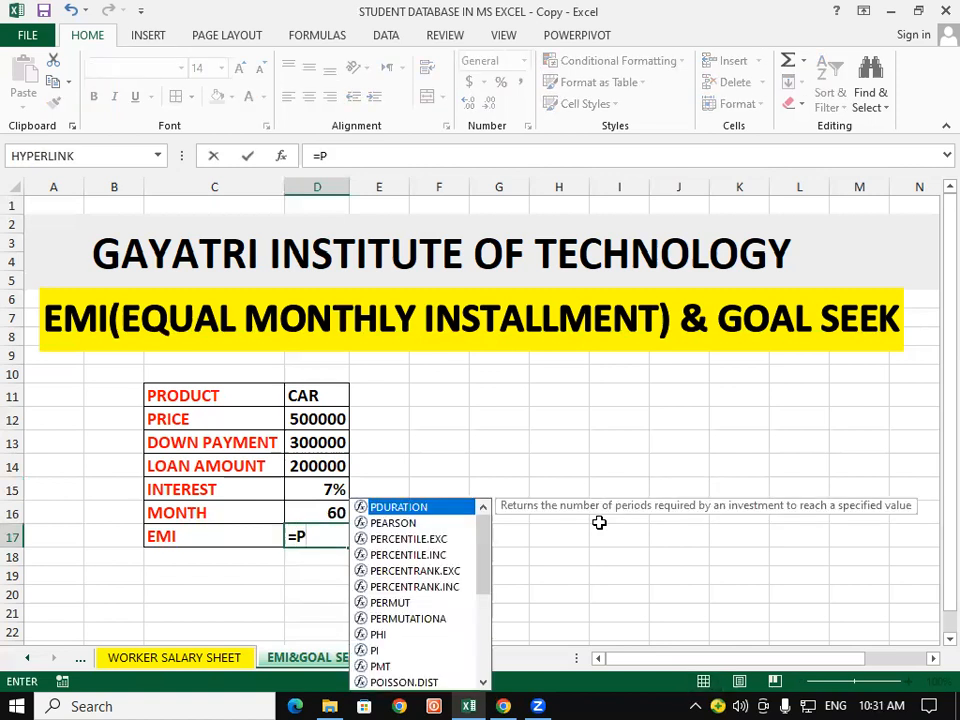
{"action": "type", "text": "MT"}
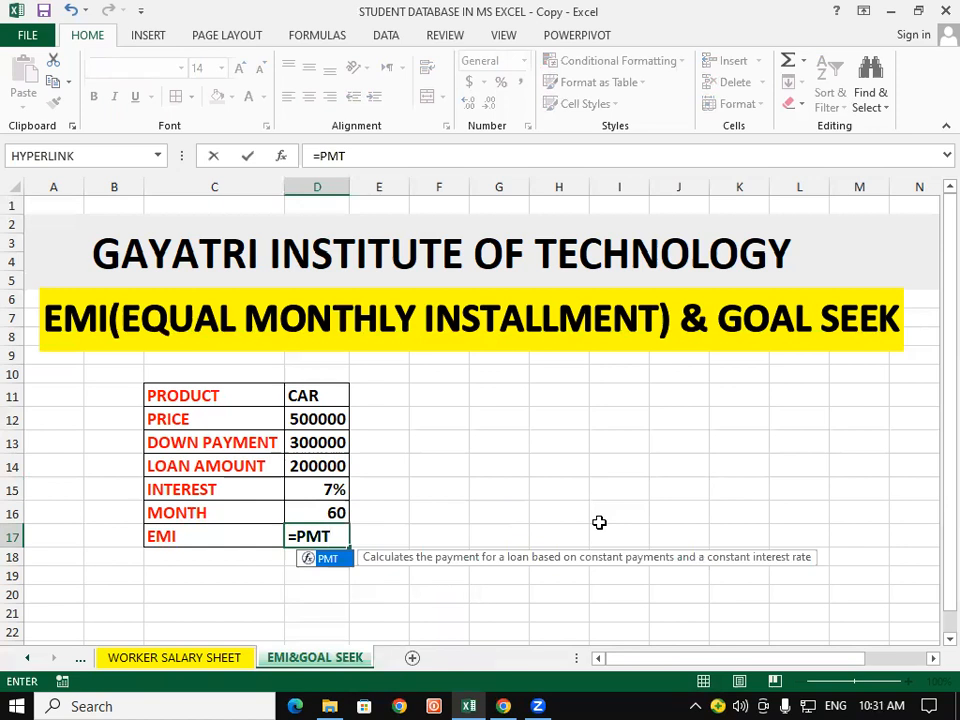
{"action": "type", "text": "("}
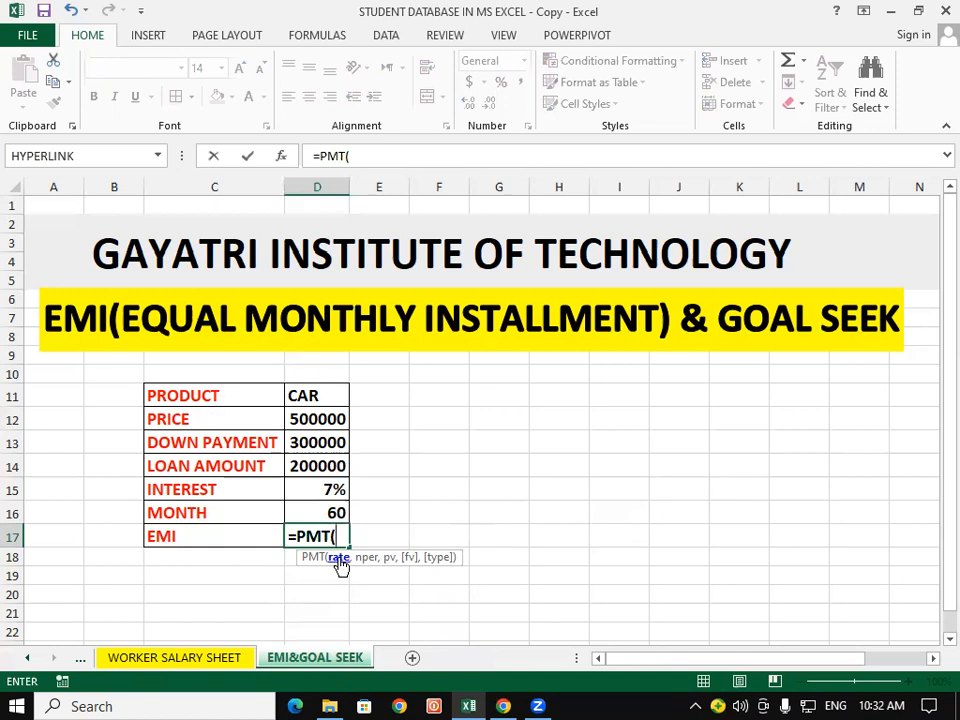
{"action": "left_click", "coordinate": [336, 487]}
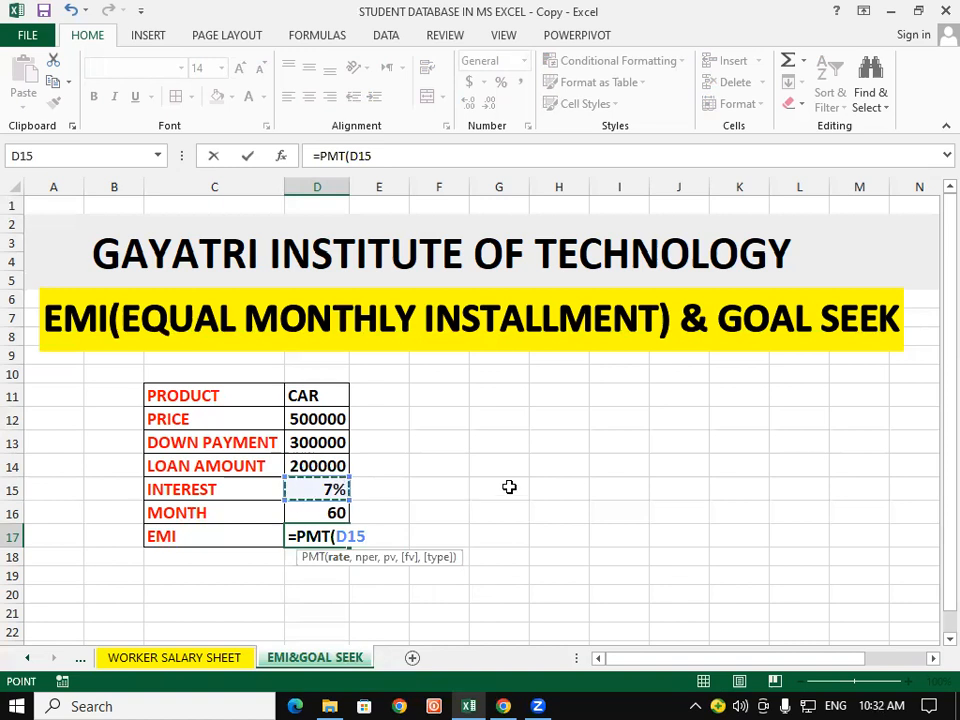
{"action": "type", "text": "/12"}
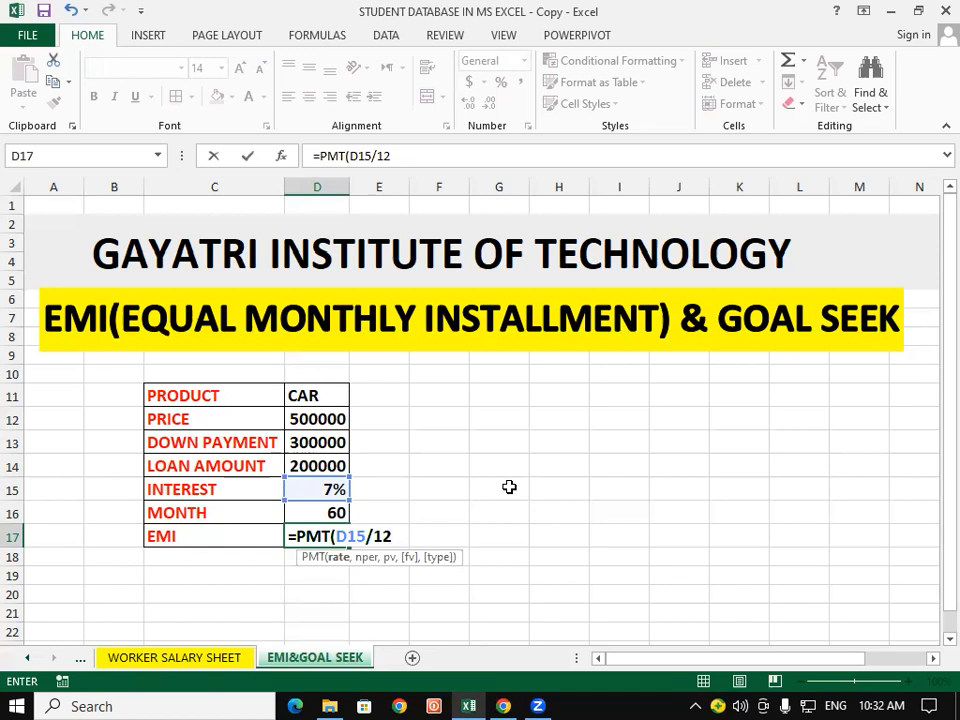
Step: Complete the EMI formula with D16 as the number of periods, D14 as the present value and 1 as the future value
{"action": "type", "text": ","}
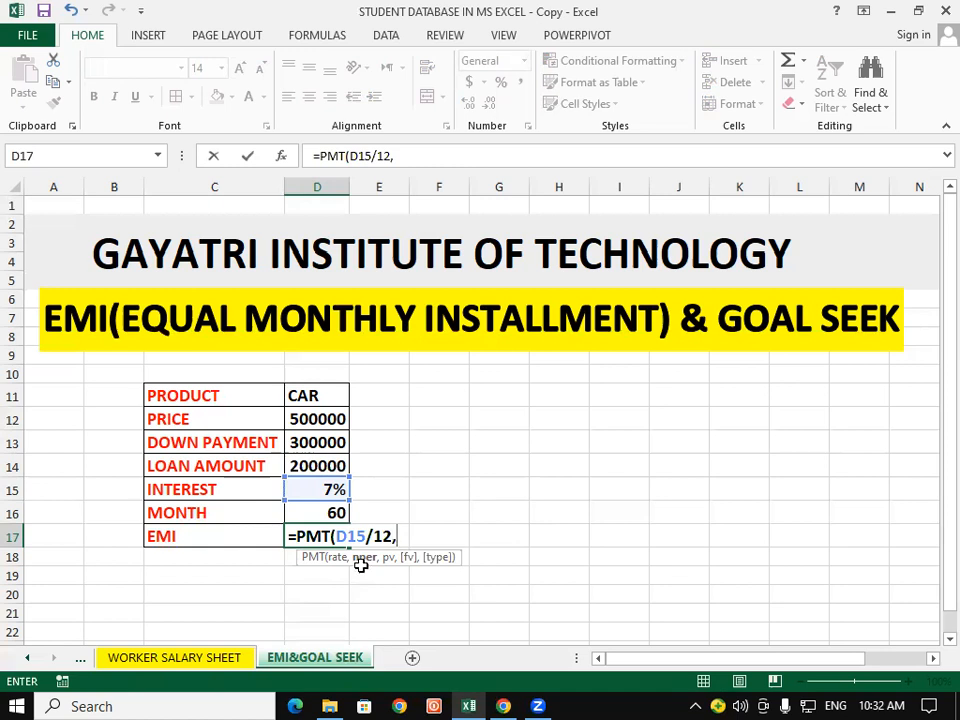
{"action": "left_click", "coordinate": [319, 510]}
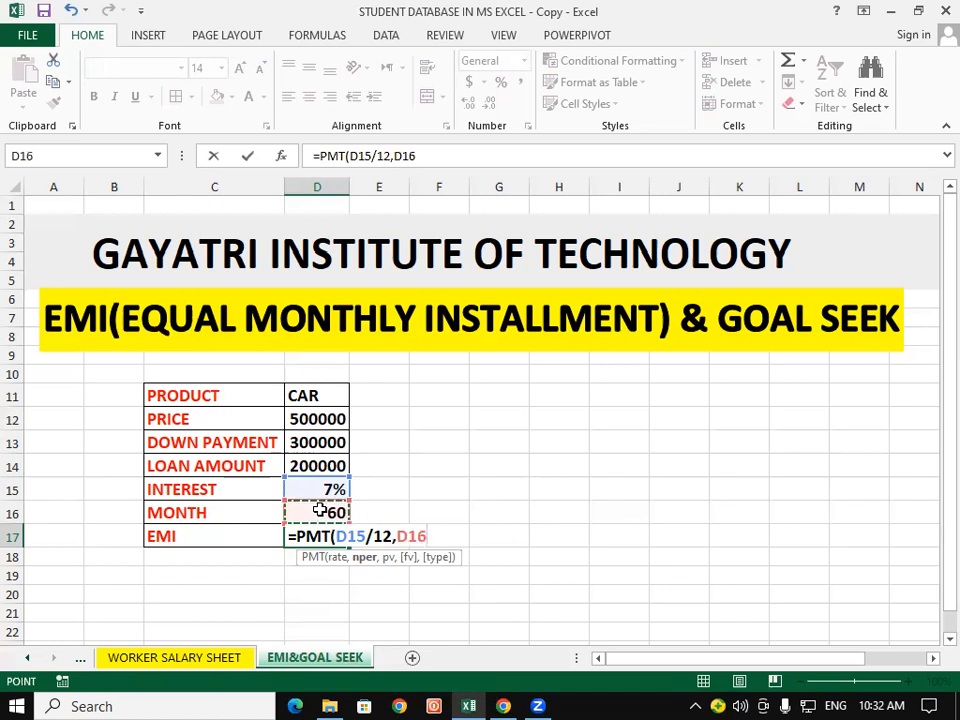
{"action": "type", "text": ","}
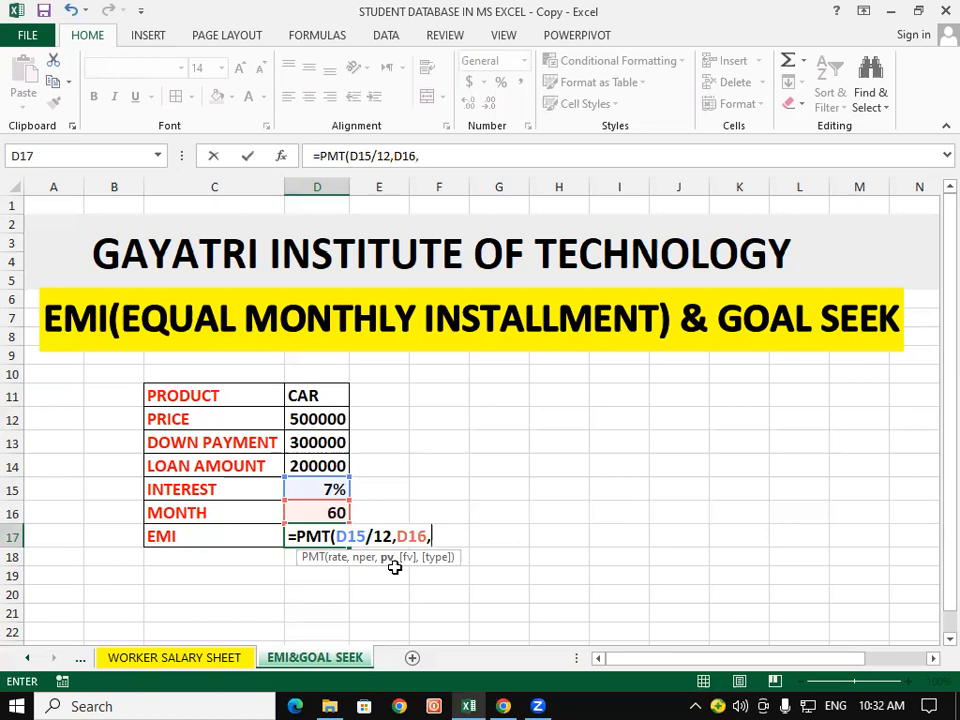
{"action": "left_click", "coordinate": [316, 467]}
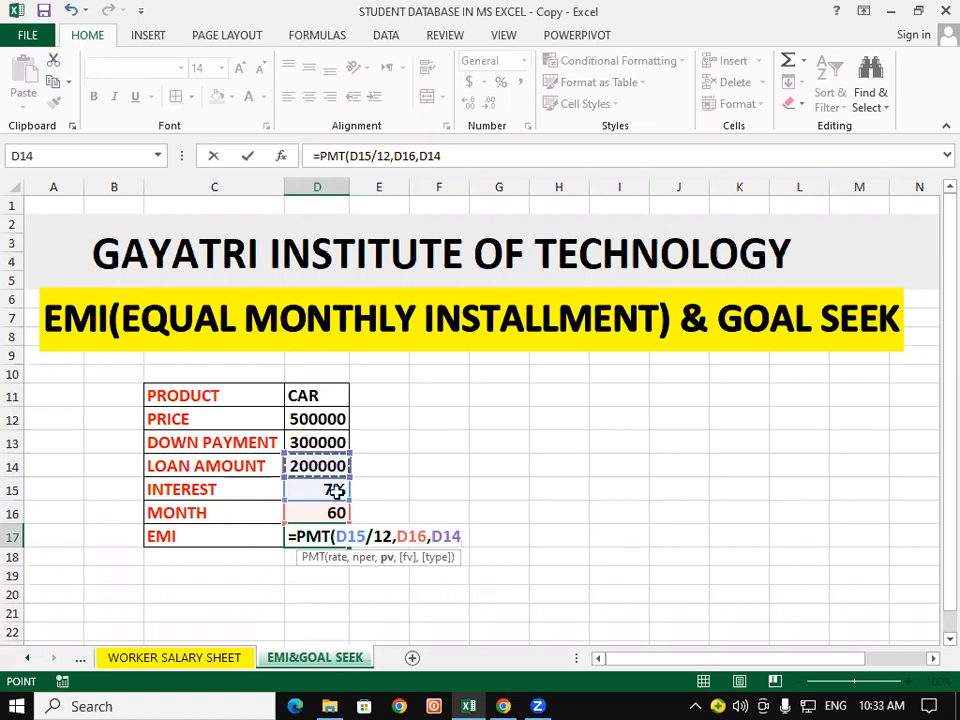
{"action": "type", "text": ","}
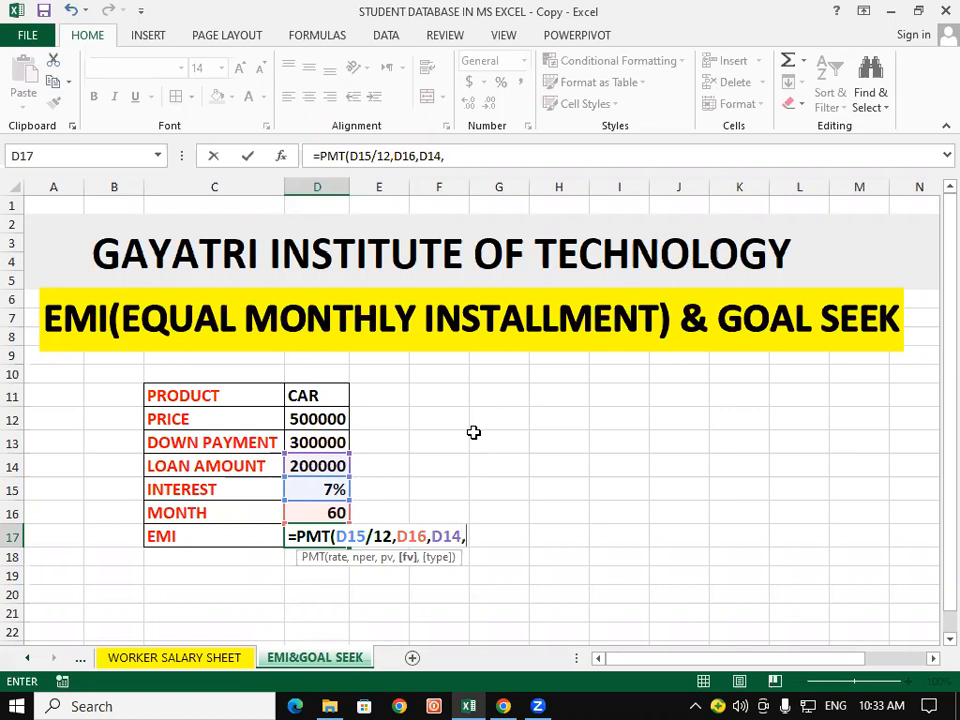
{"action": "type", "text": "1"}
{"action": "type", "text": ")"}
{"action": "key", "text": "Return"}
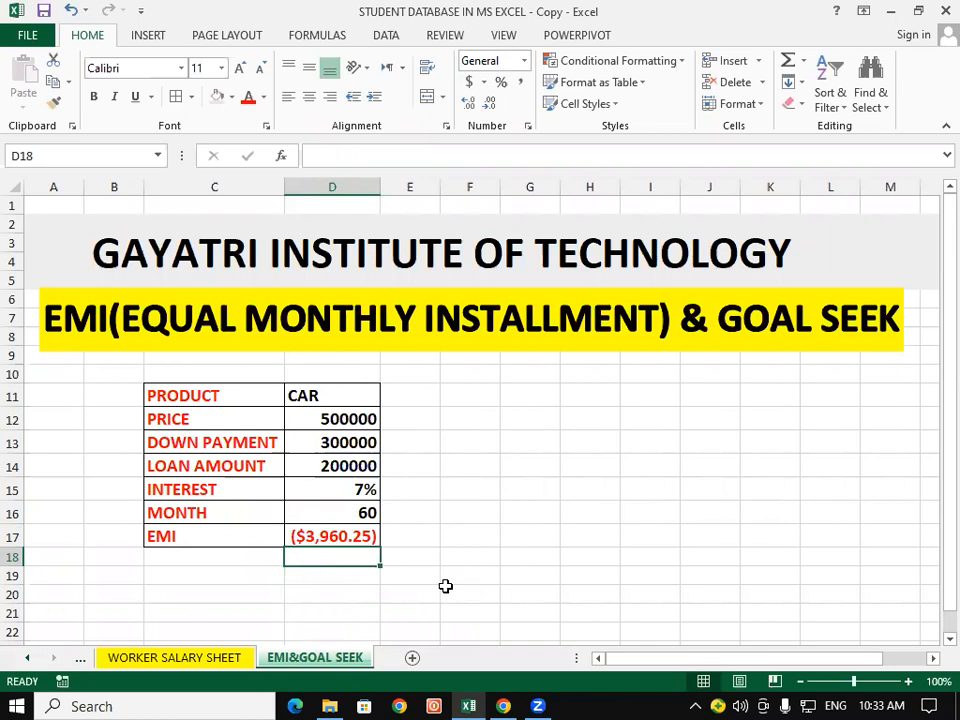
Step: Format the EMI in cell D17 with the Number category, showing negative values in black parentheses
{"action": "left_click", "coordinate": [324, 539]}
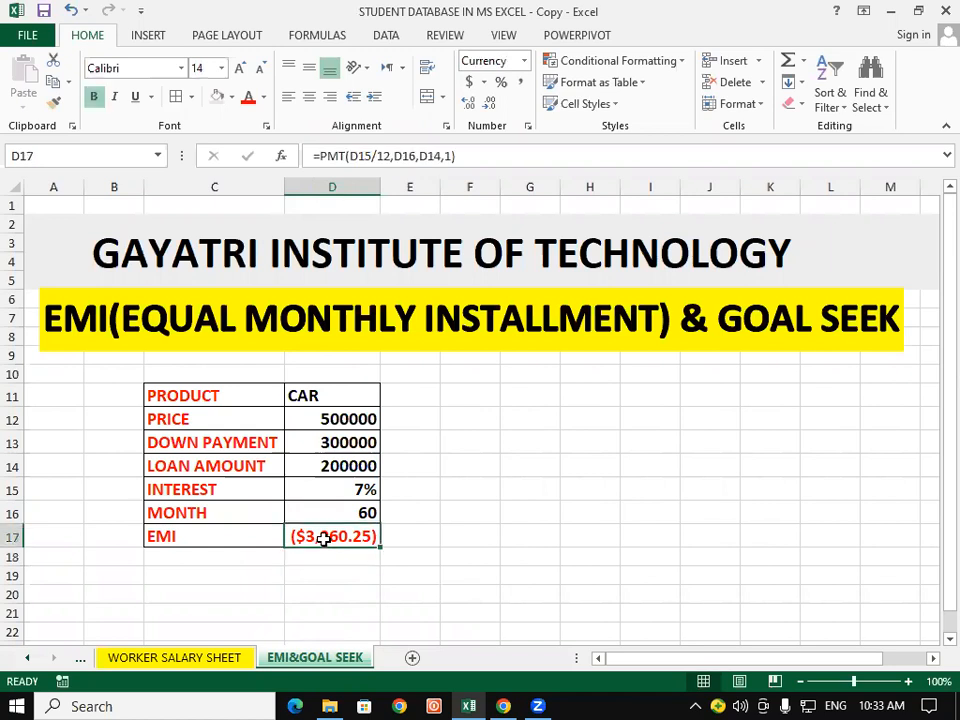
{"action": "left_click", "coordinate": [528, 127]}
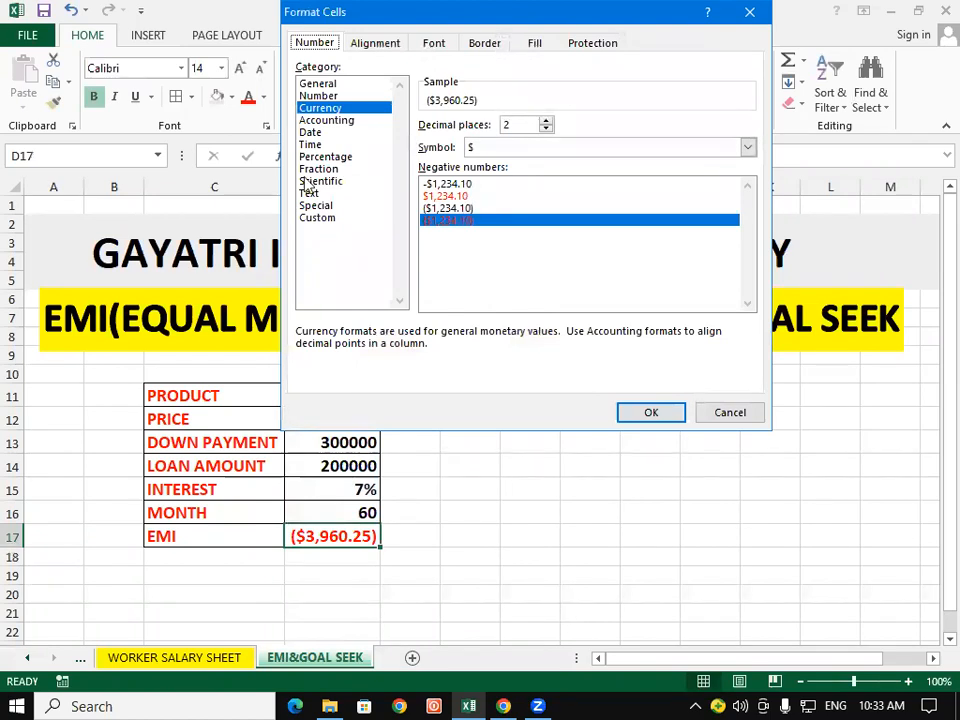
{"action": "left_click", "coordinate": [320, 96]}
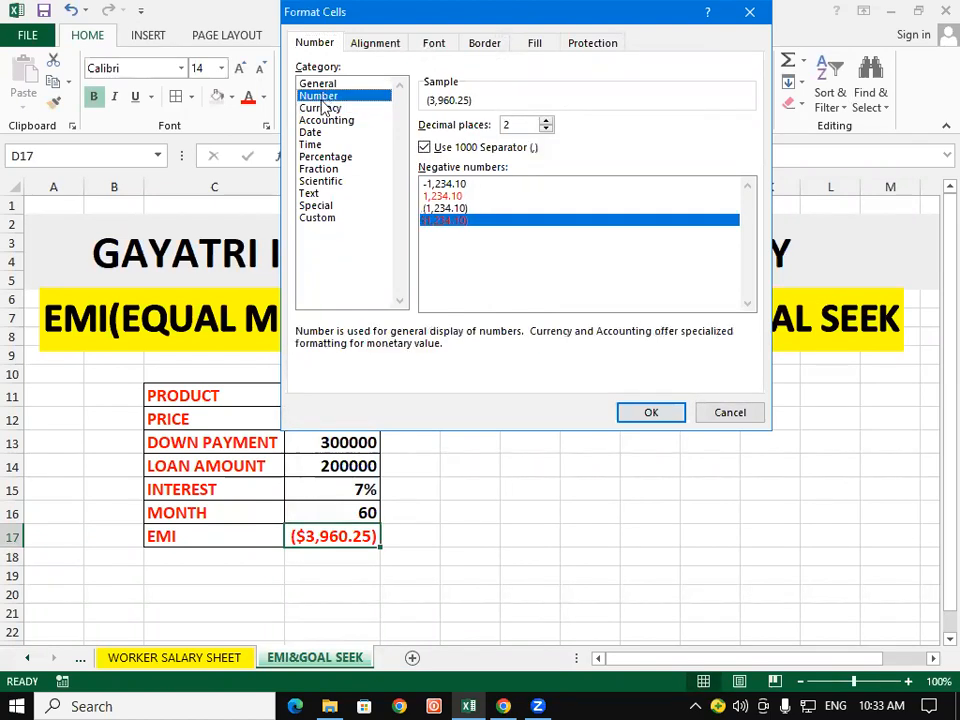
{"action": "left_click", "coordinate": [466, 209]}
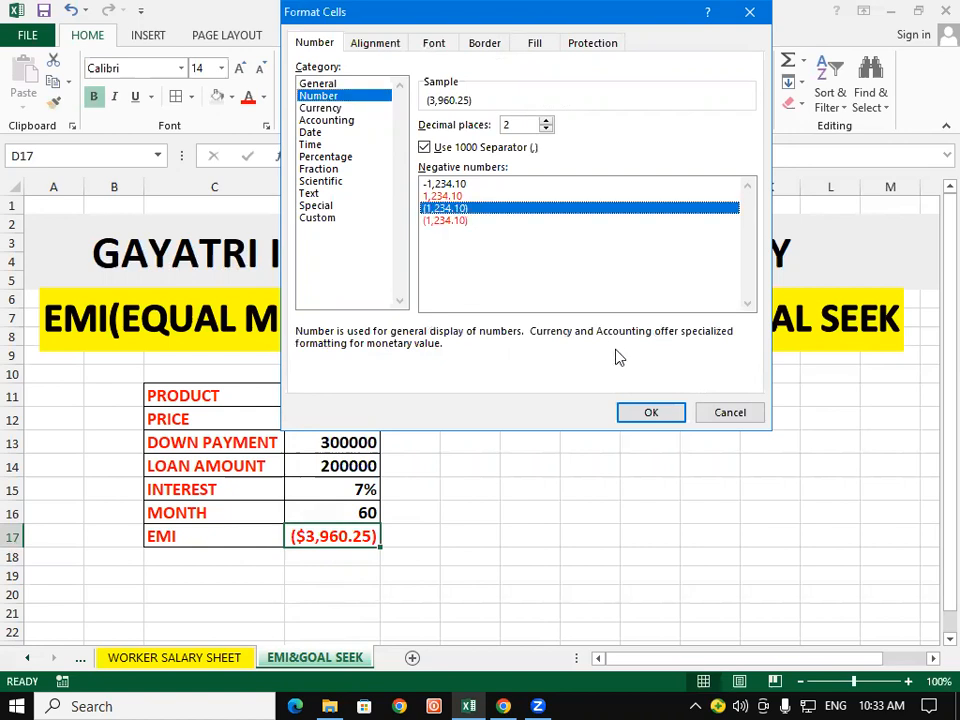
{"action": "left_click", "coordinate": [676, 412]}
Step: Calculate the total repayment in cell I12 with the formula =3960.25*60
{"action": "left_click", "coordinate": [672, 409]}
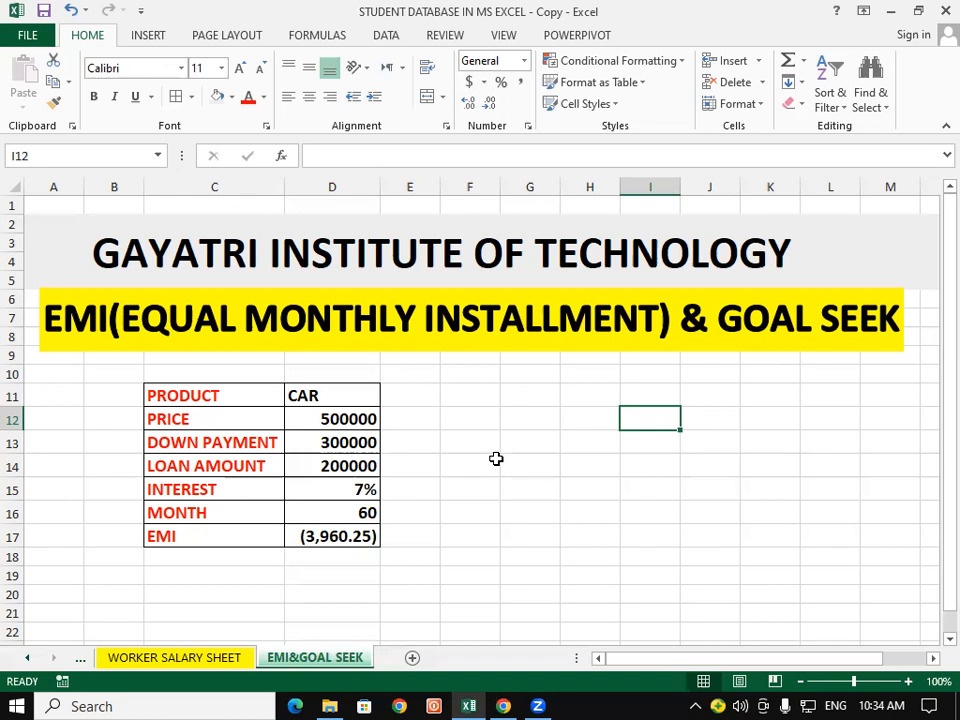
{"action": "type", "text": "="}
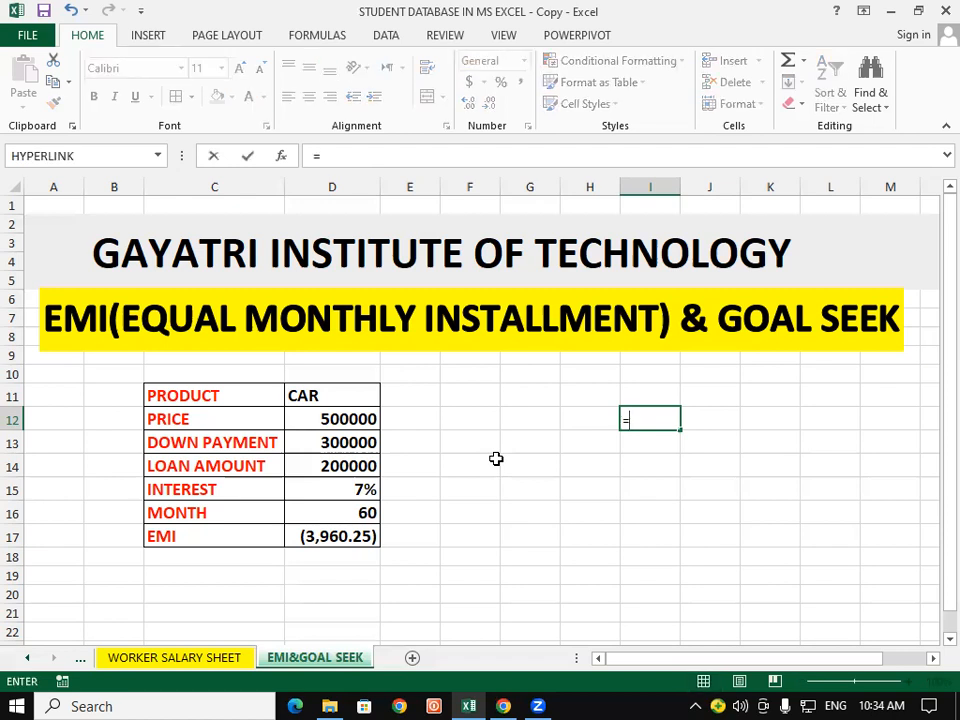
{"action": "type", "text": "3960.25*"}
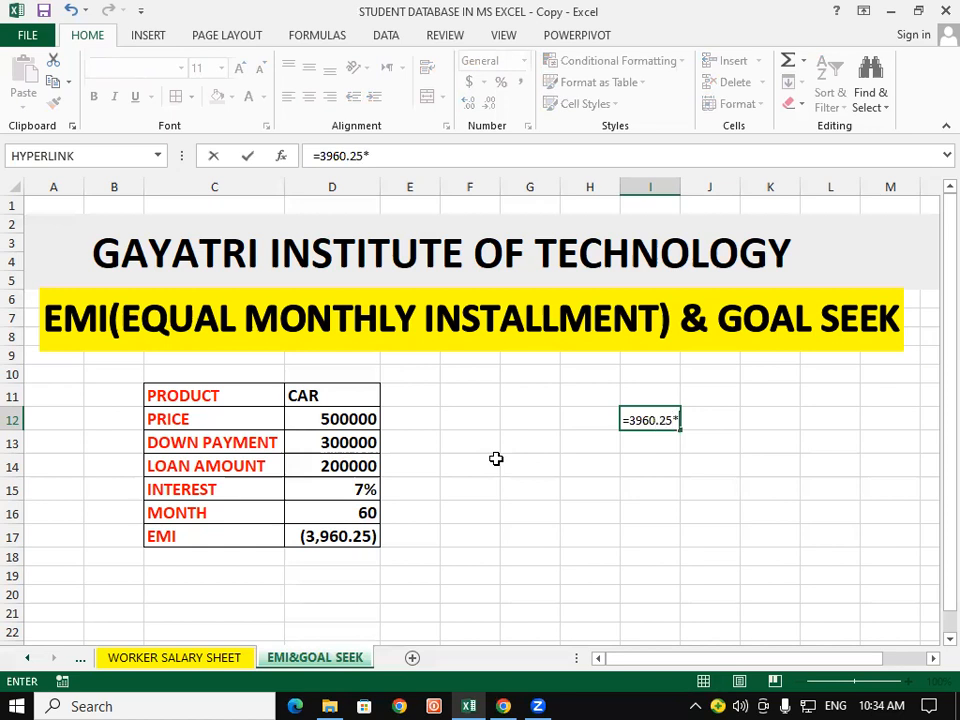
{"action": "type", "text": "60"}
{"action": "key", "text": "Return"}
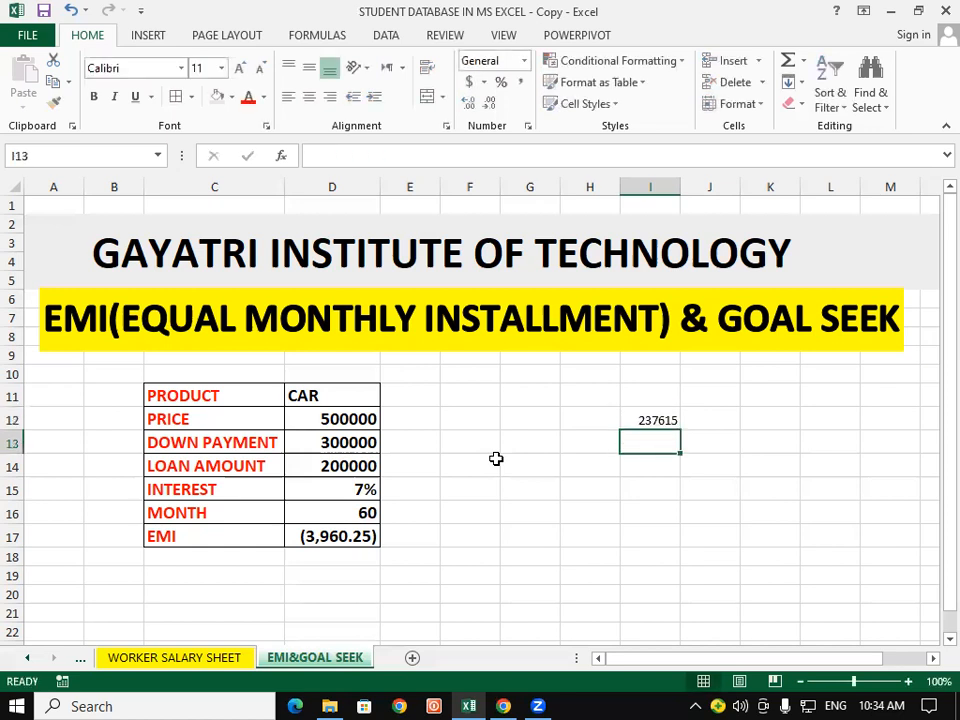
{"action": "left_click", "coordinate": [580, 518]}
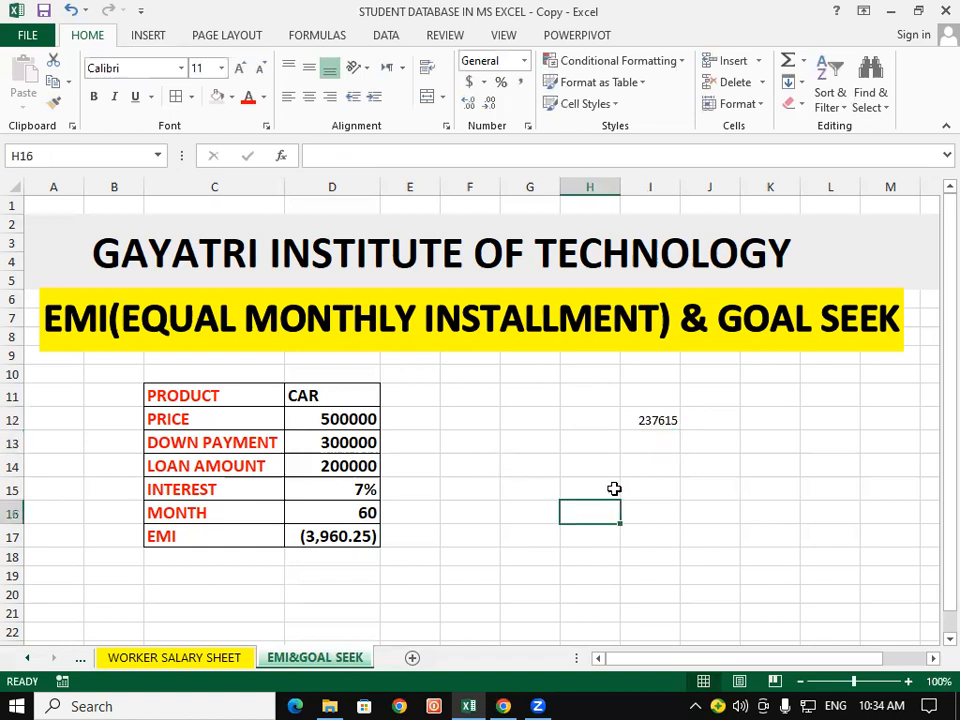
Step: Enlarge the font of the total repayment in cell I12 to size 18
{"action": "left_click", "coordinate": [648, 419]}
{"action": "left_click", "coordinate": [240, 68]}
{"action": "left_click", "coordinate": [240, 68]}
{"action": "left_click", "coordinate": [240, 68]}
{"action": "left_click", "coordinate": [240, 68]}
{"action": "left_click", "coordinate": [580, 490]}
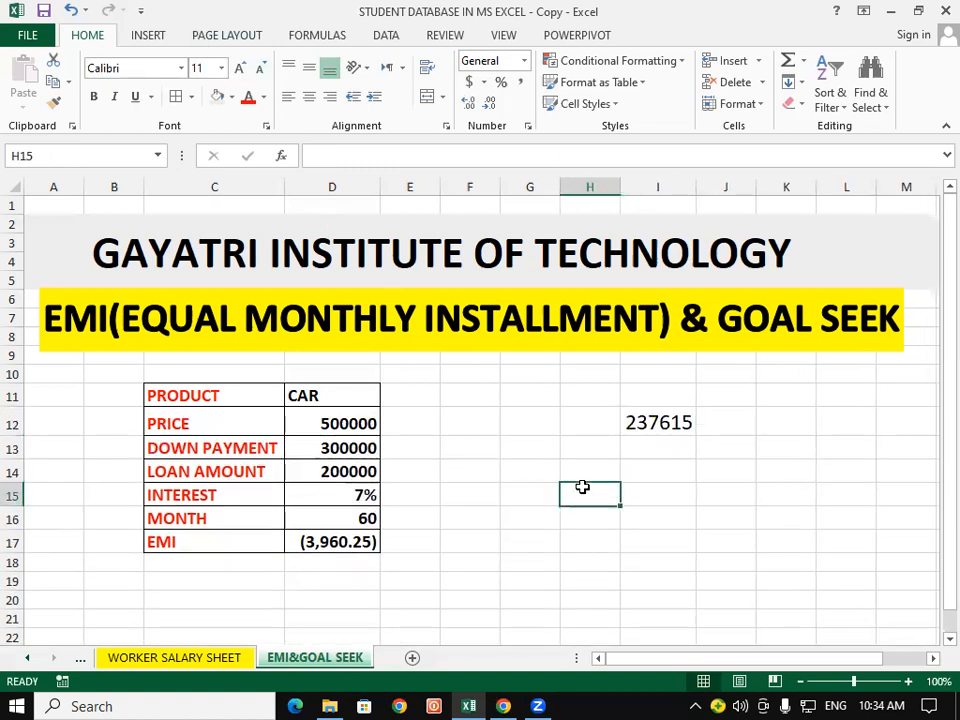
Step: Compare the total repayment in I12 with the months, price, down payment and loan amount in the car table
{"action": "left_click", "coordinate": [649, 424]}
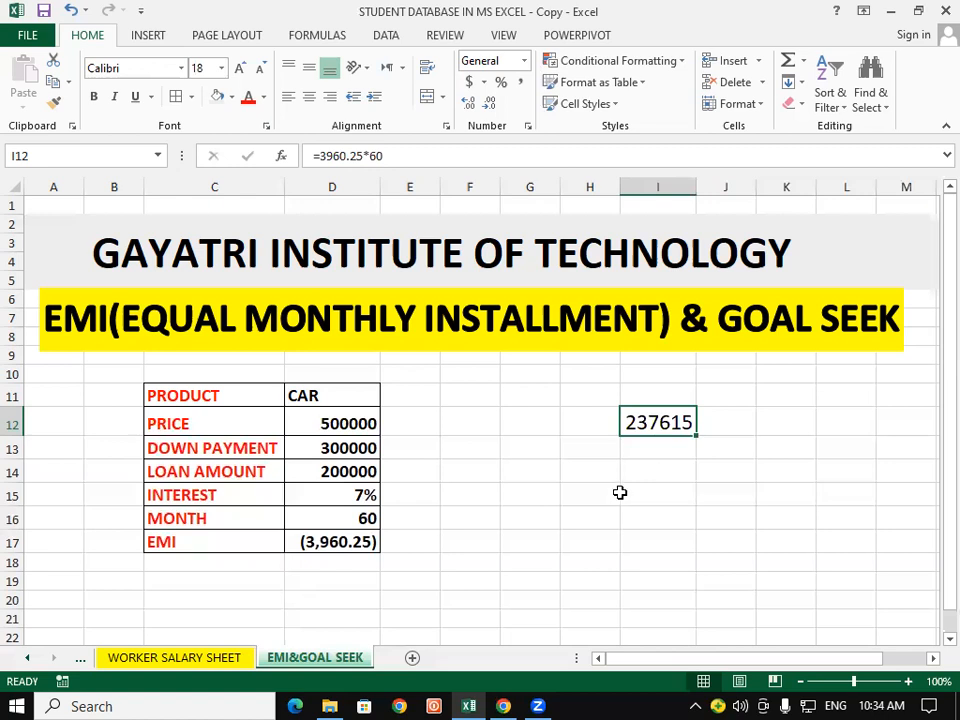
{"action": "left_click", "coordinate": [618, 496]}
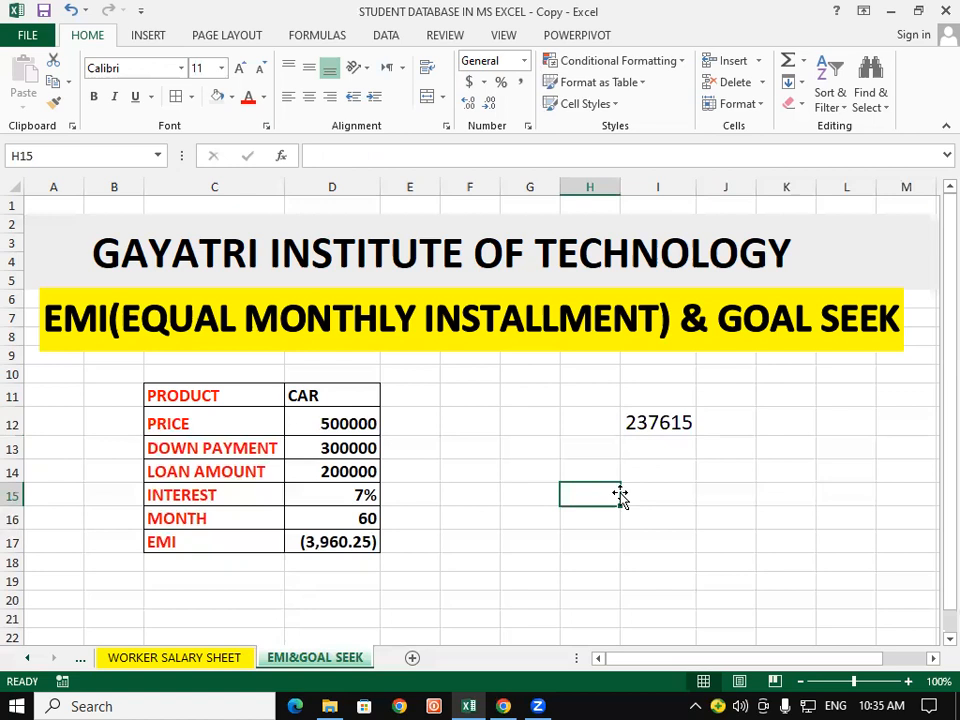
{"action": "left_click", "coordinate": [335, 517]}
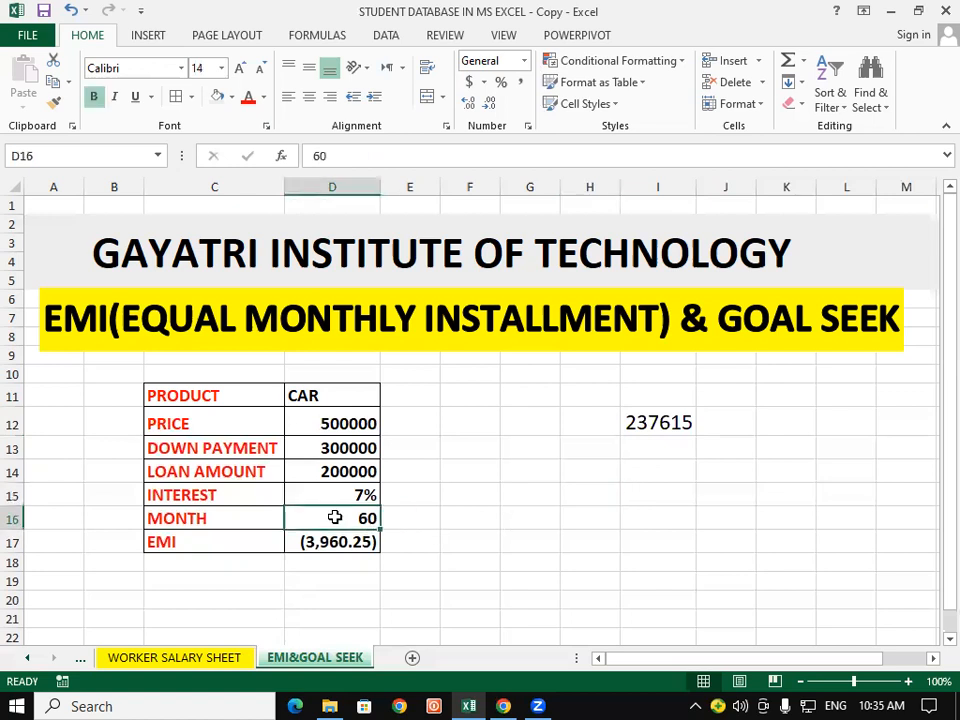
{"action": "left_click", "coordinate": [606, 501]}
{"action": "left_click", "coordinate": [662, 430]}
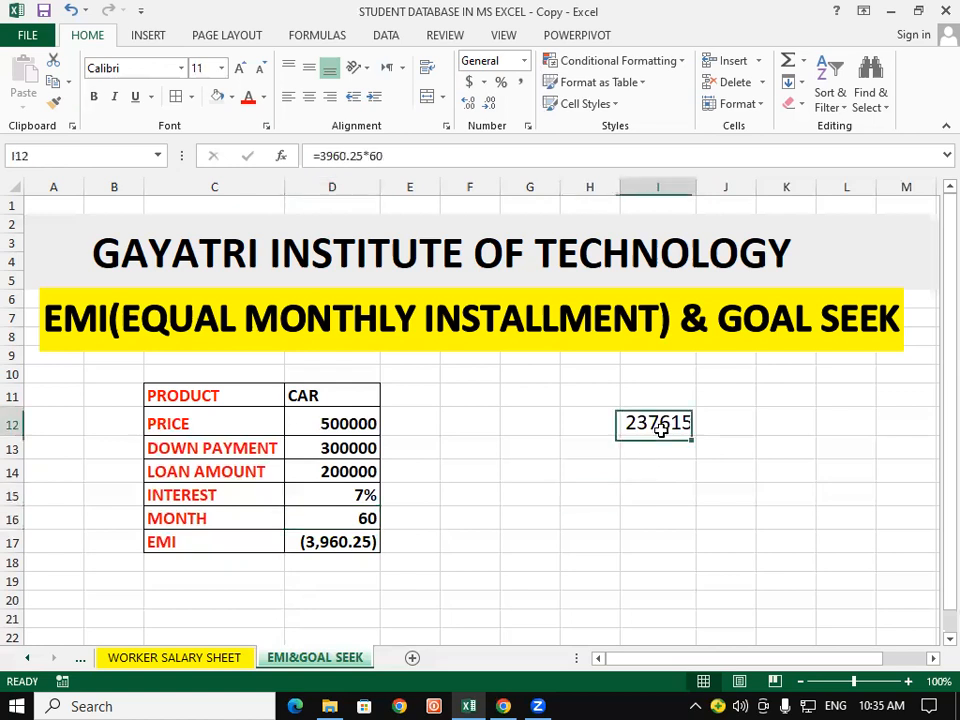
{"action": "left_click", "coordinate": [647, 486]}
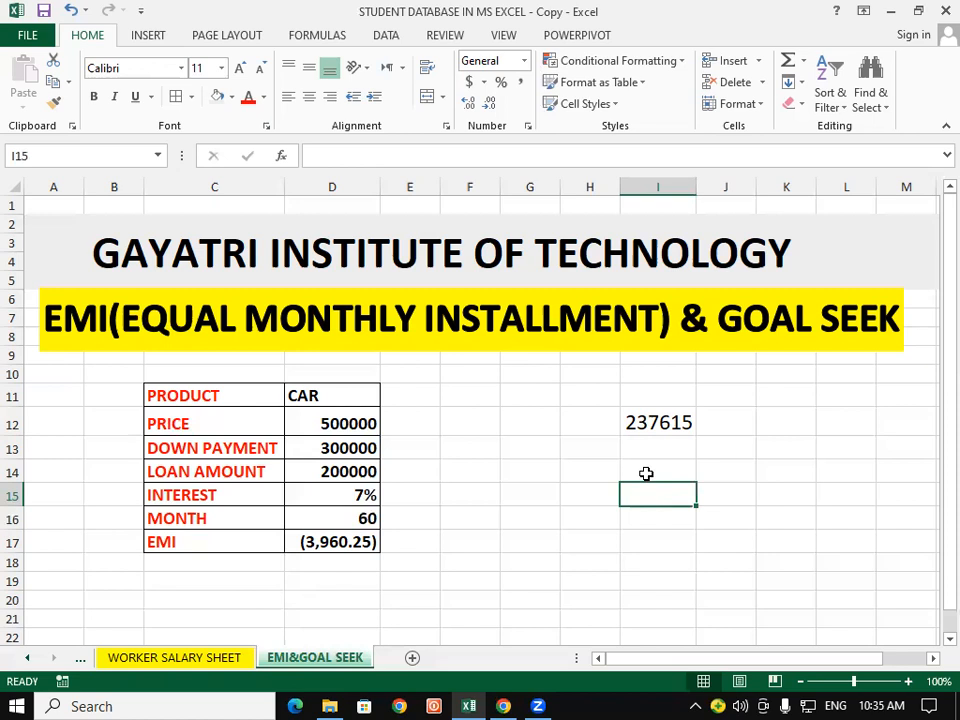
{"action": "left_click", "coordinate": [686, 418]}
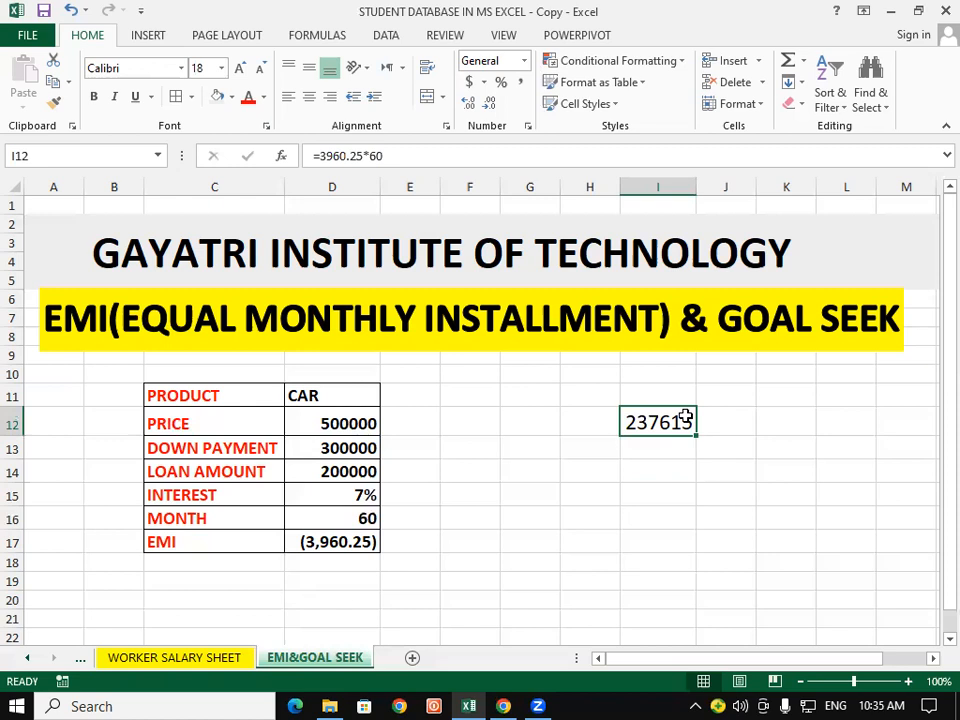
{"action": "left_click", "coordinate": [324, 470]}
{"action": "left_click", "coordinate": [347, 423]}
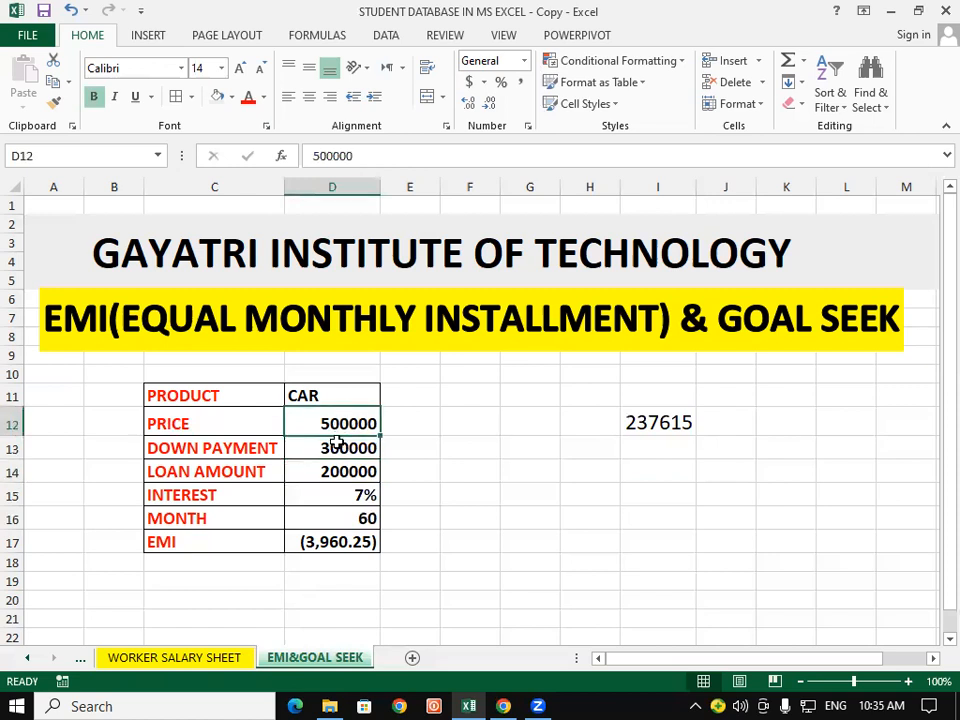
{"action": "left_click", "coordinate": [336, 447]}
{"action": "left_click", "coordinate": [329, 465]}
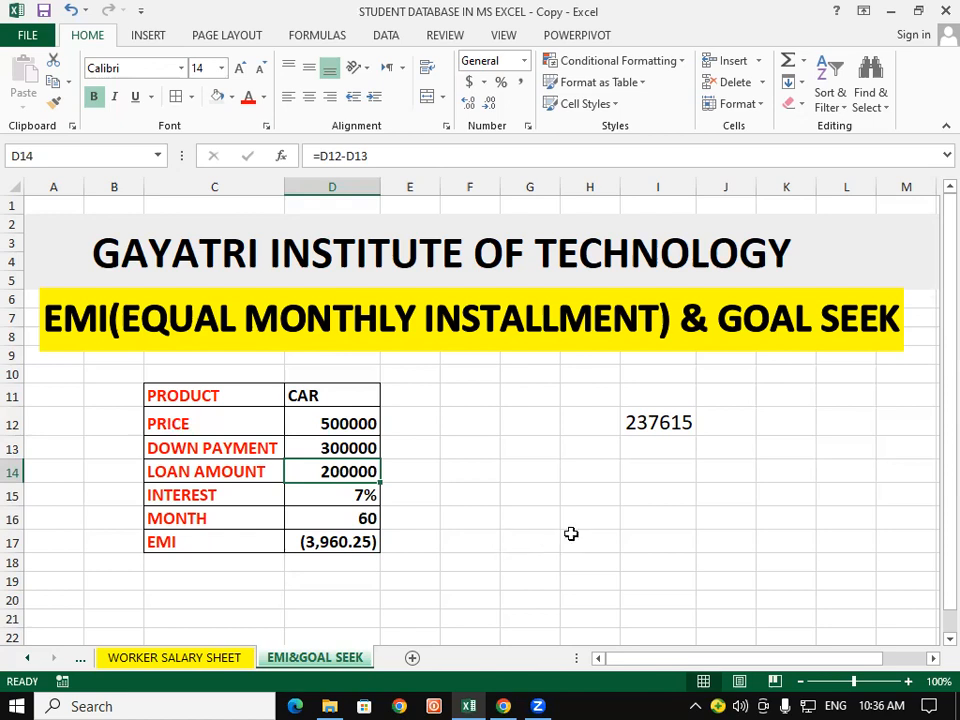
{"action": "left_click", "coordinate": [630, 518]}
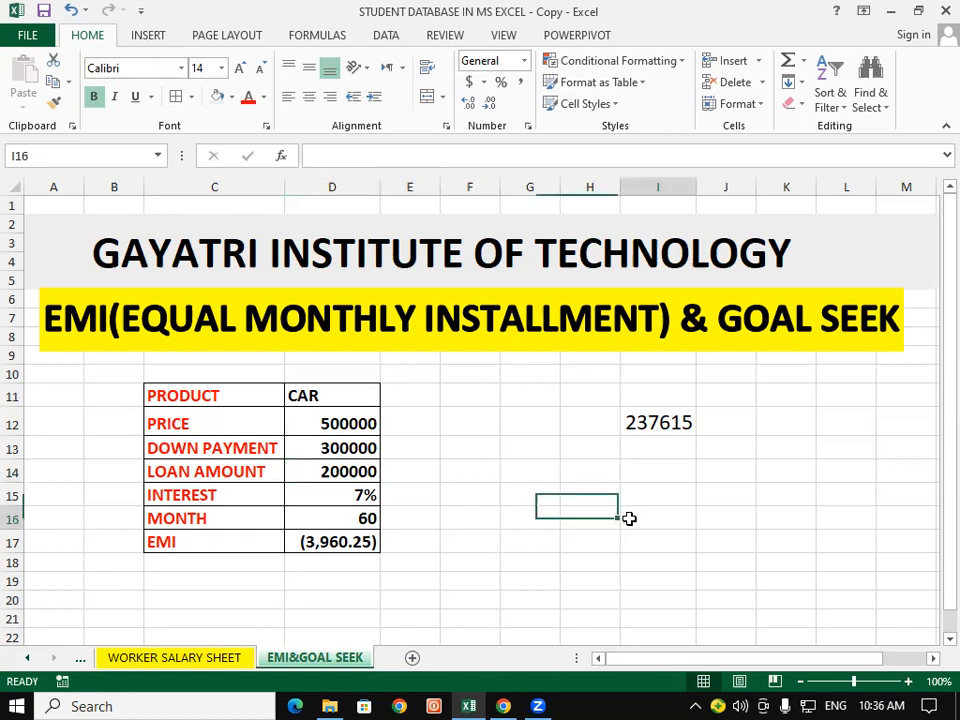
{"action": "left_click", "coordinate": [321, 472]}
{"action": "left_click", "coordinate": [707, 423]}
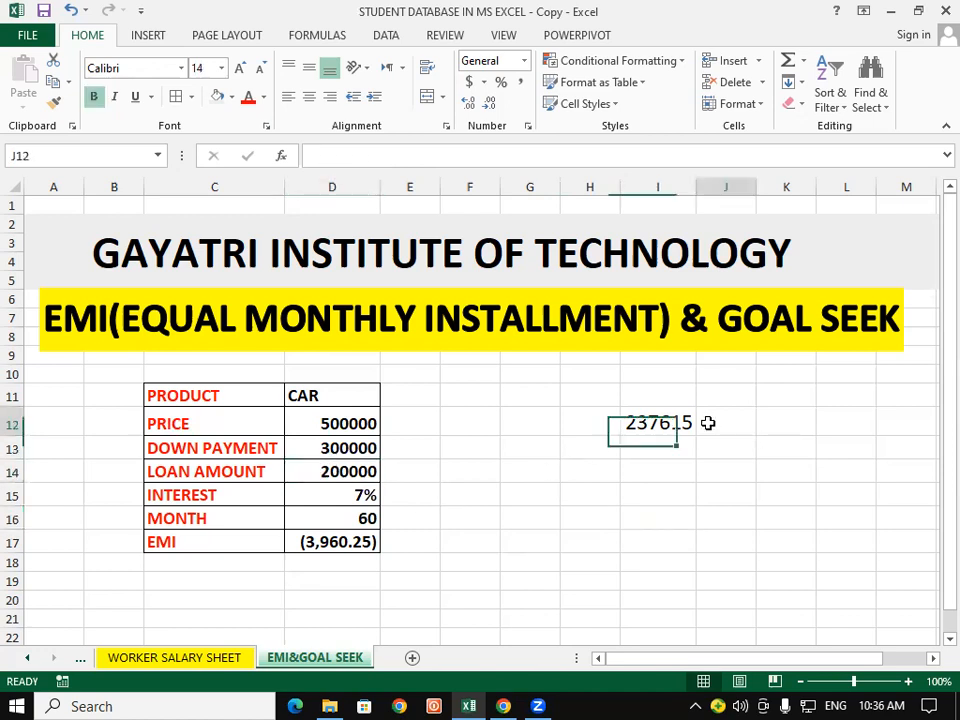
{"action": "left_click", "coordinate": [670, 487]}
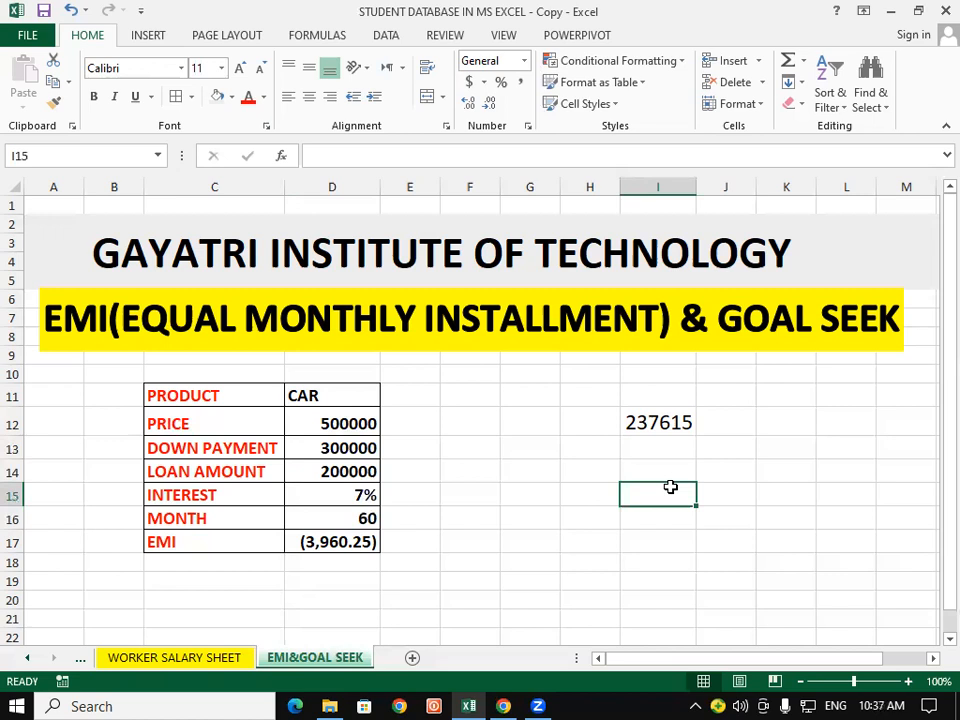
{"action": "left_click", "coordinate": [452, 488]}
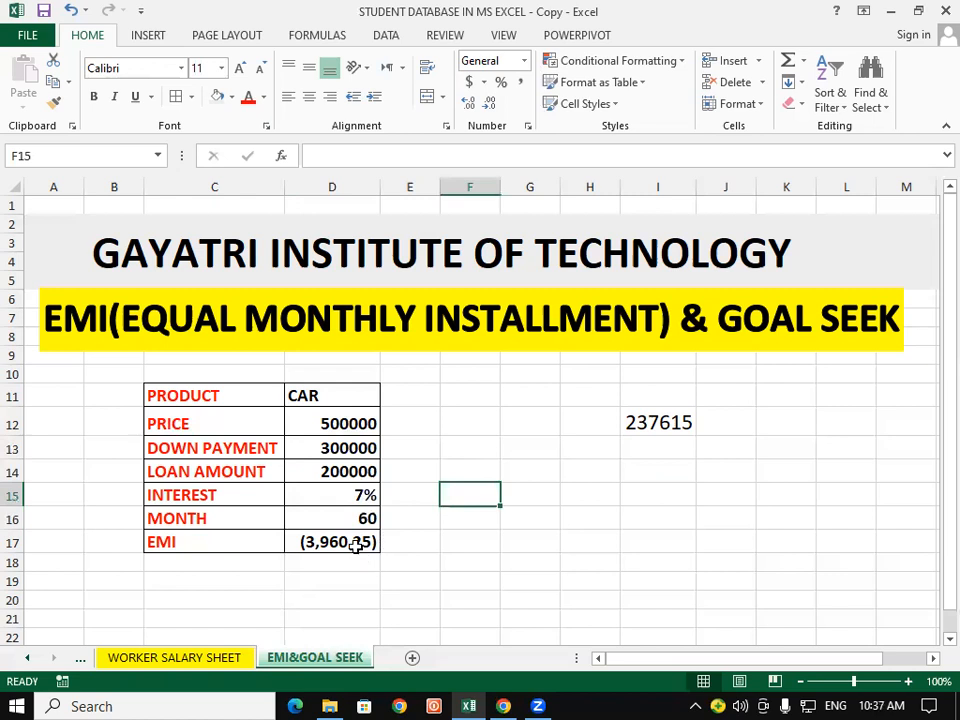
{"action": "left_click", "coordinate": [458, 541]}
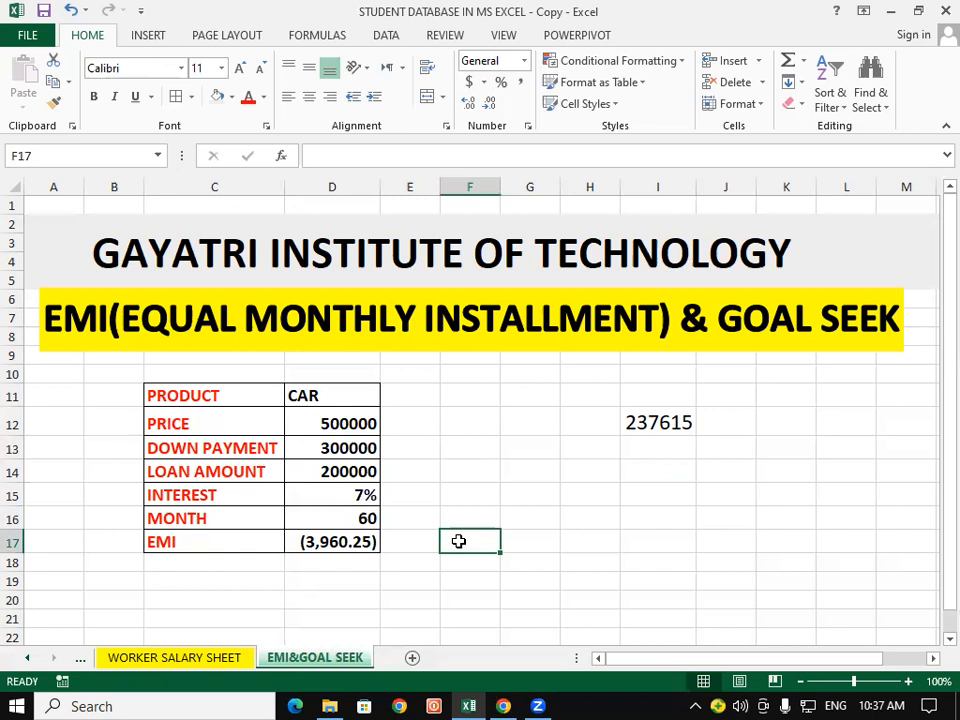
Step: Move the total repayment from cell I12 to D19, below the car table, and put a border around it
{"action": "left_click", "coordinate": [650, 423]}
{"action": "right_click", "coordinate": [688, 423]}
{"action": "left_click", "coordinate": [763, 69]}
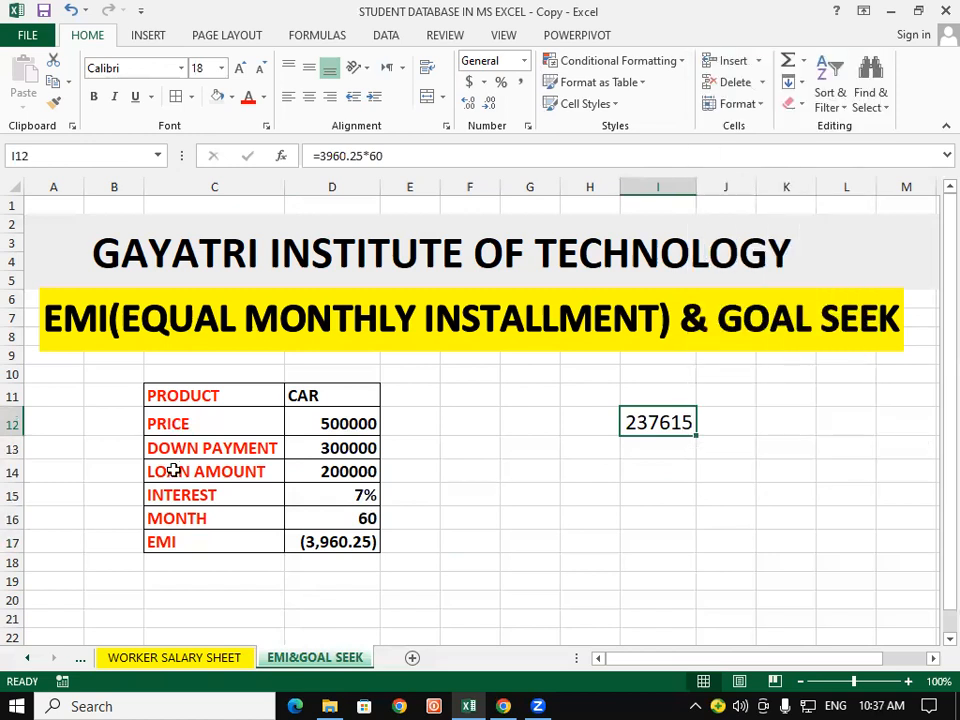
{"action": "left_click", "coordinate": [321, 580]}
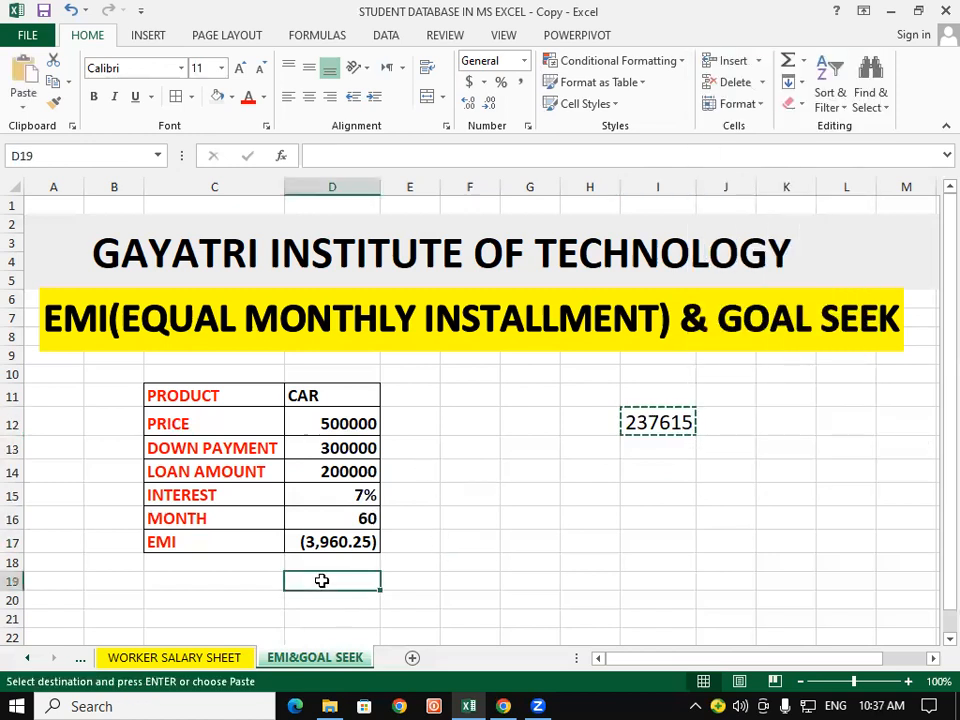
{"action": "key", "text": "ctrl+v"}
{"action": "left_click", "coordinate": [508, 566]}
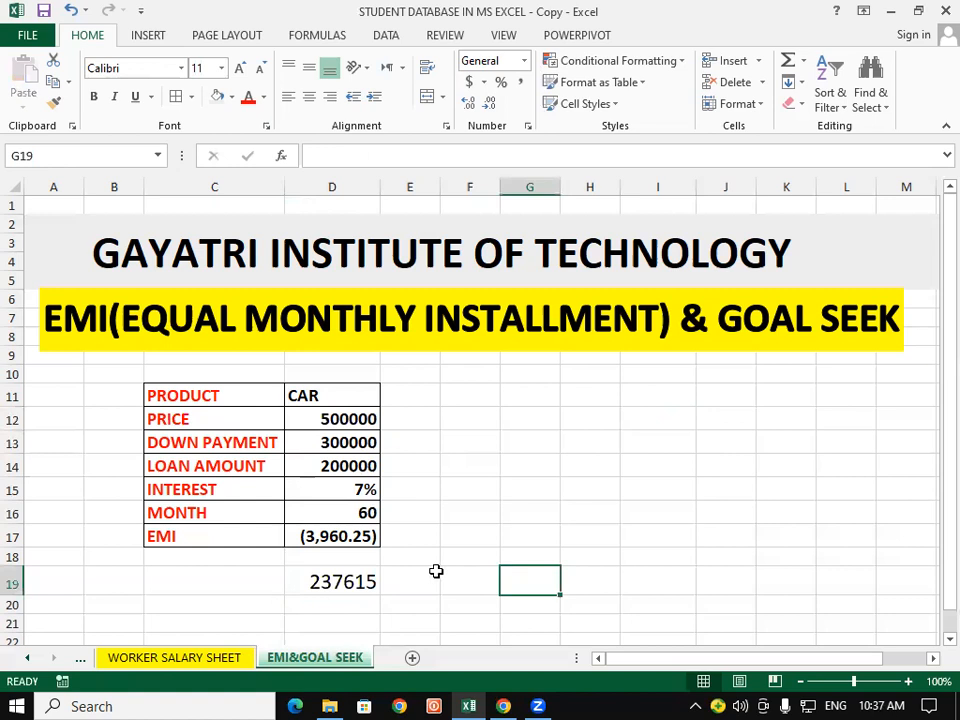
{"action": "left_click", "coordinate": [323, 585]}
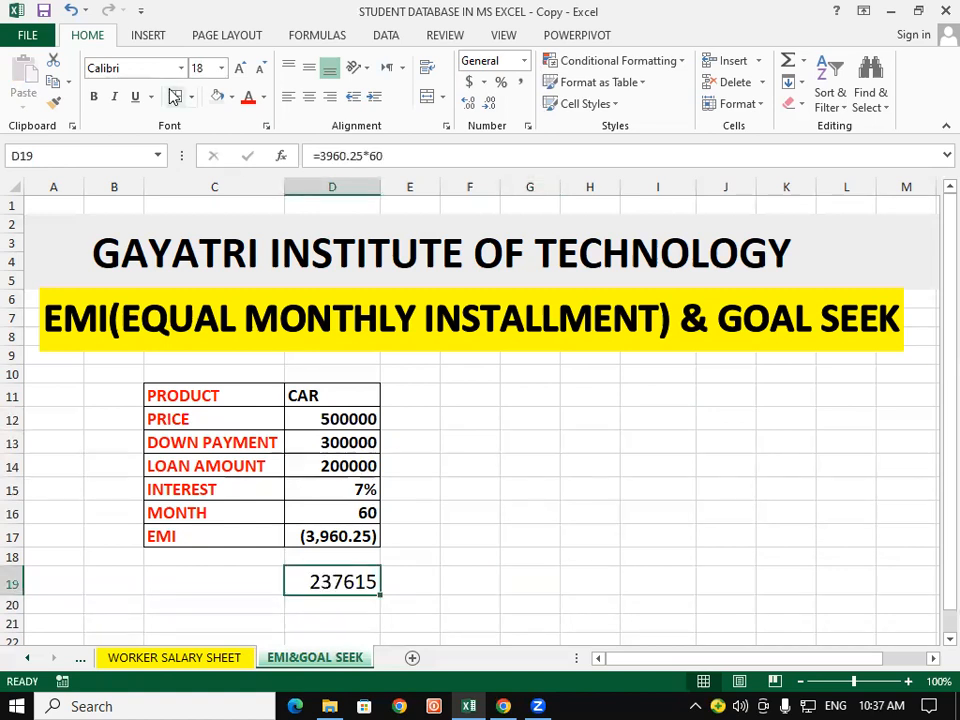
{"action": "left_click", "coordinate": [502, 488]}
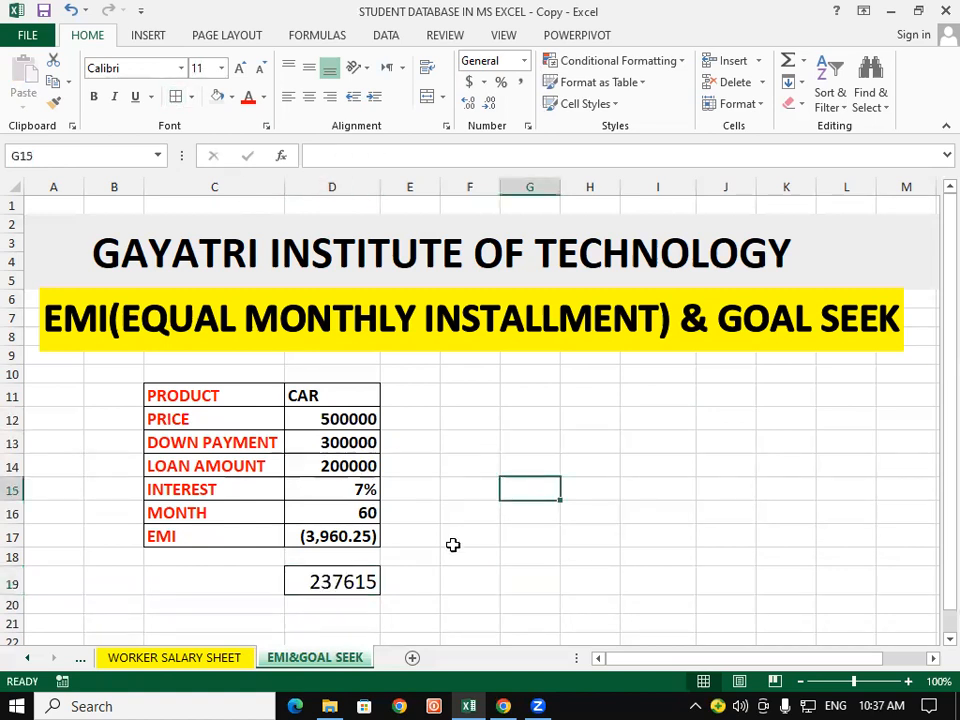
{"action": "scroll", "coordinate": [453, 545], "scroll_direction": "down", "scroll_amount": 1}
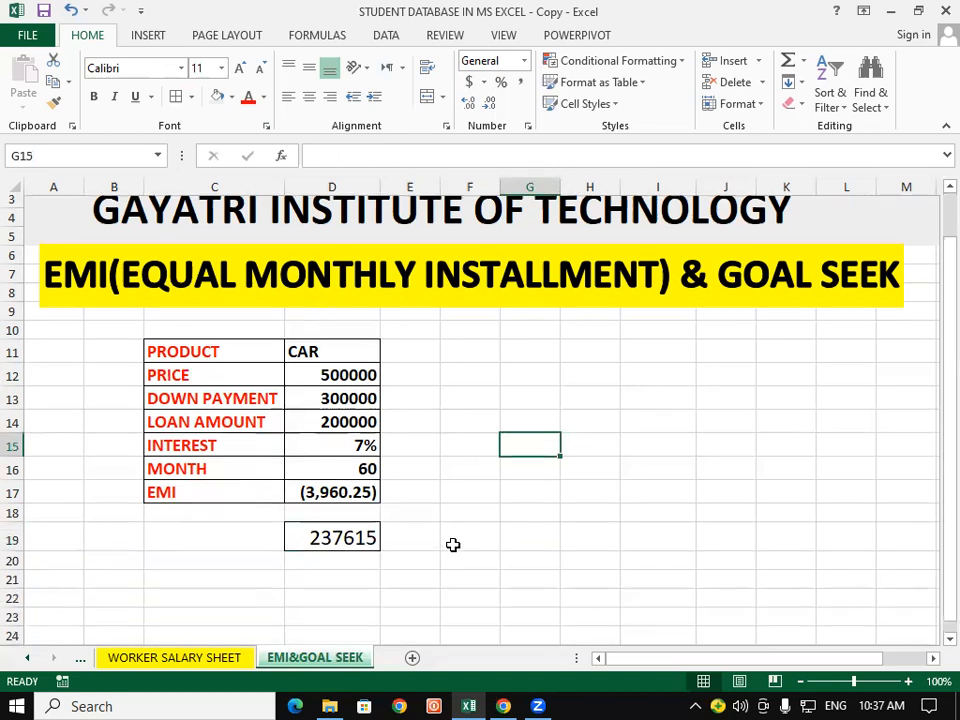
{"action": "left_click_drag", "start_coordinate": [932, 515], "coordinate": [934, 409]}
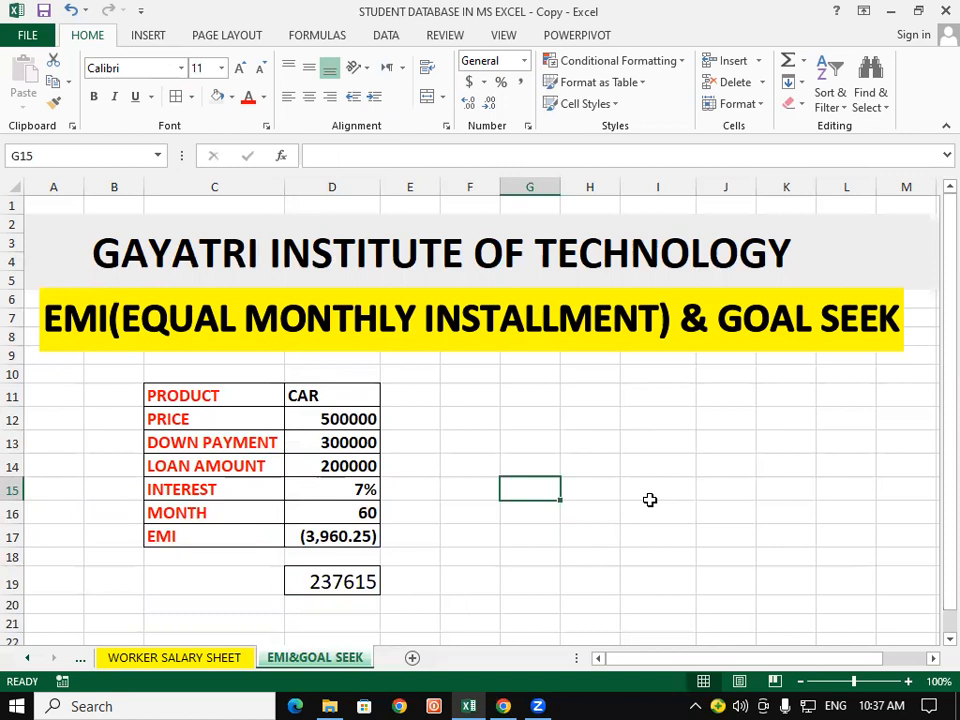
{"action": "left_click", "coordinate": [459, 484]}
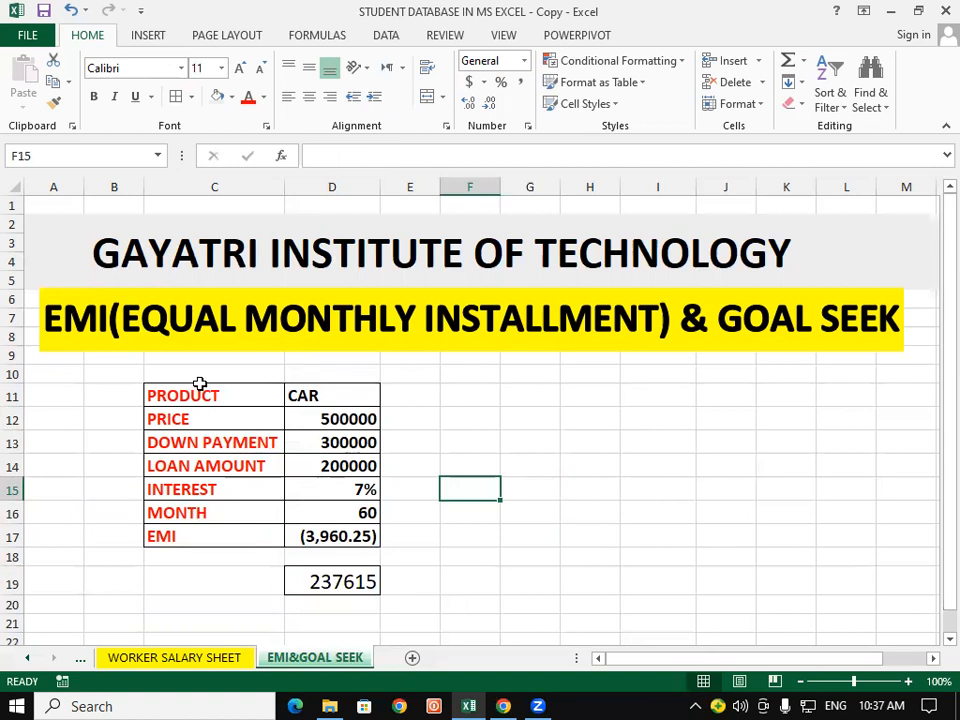
{"action": "left_click", "coordinate": [357, 534]}
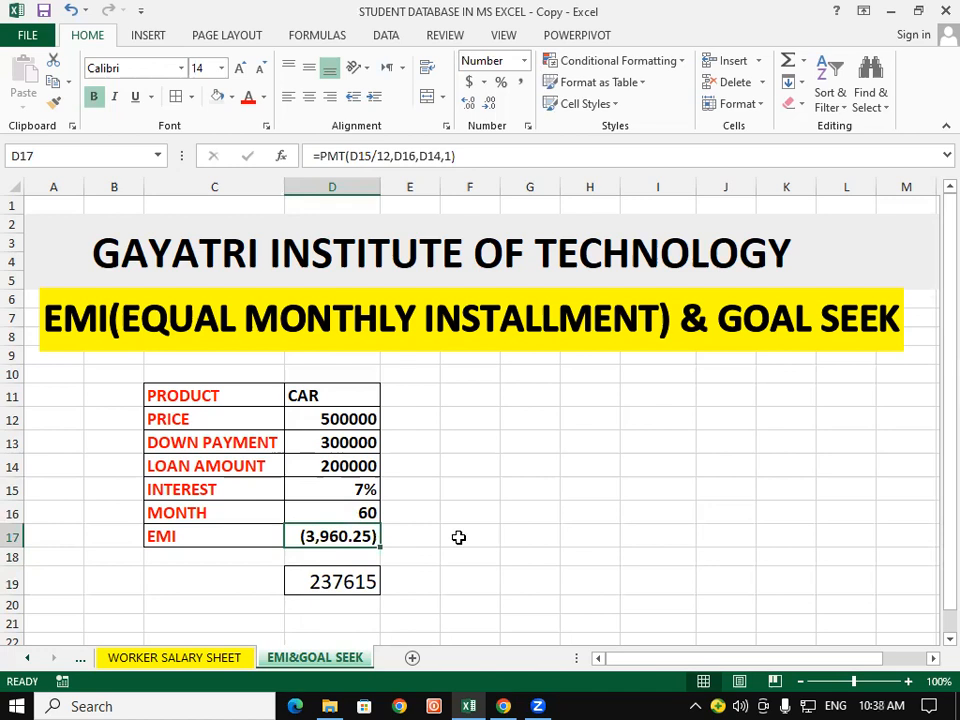
Step: Calculate the EMI again in cell F17 with the formula =PMT(D15/12,D16,D14,1)
{"action": "left_click", "coordinate": [458, 537]}
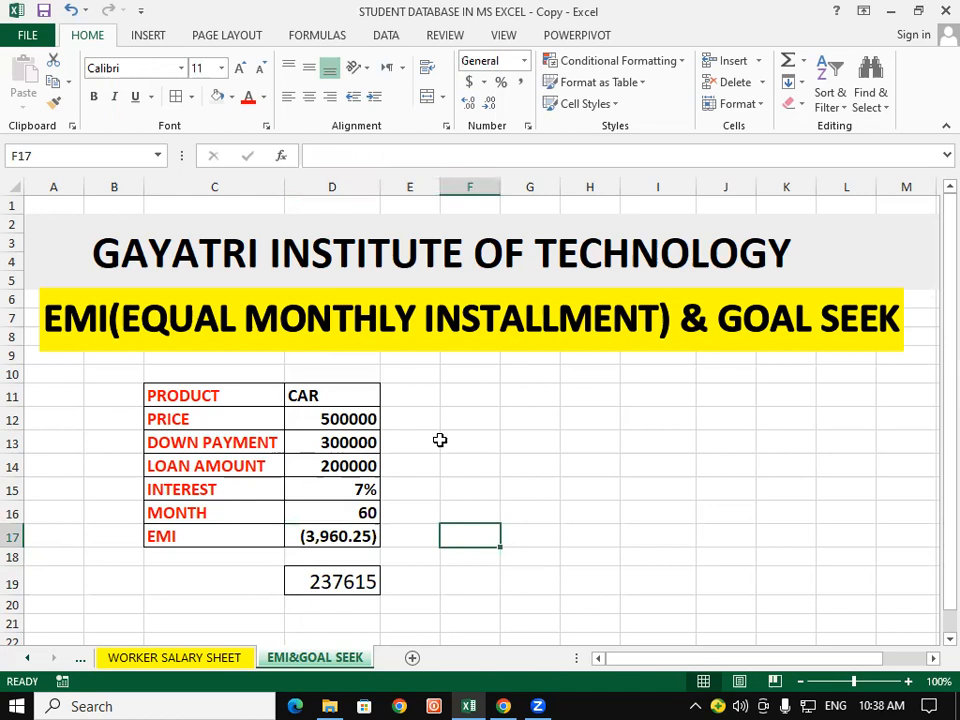
{"action": "type", "text": "="}
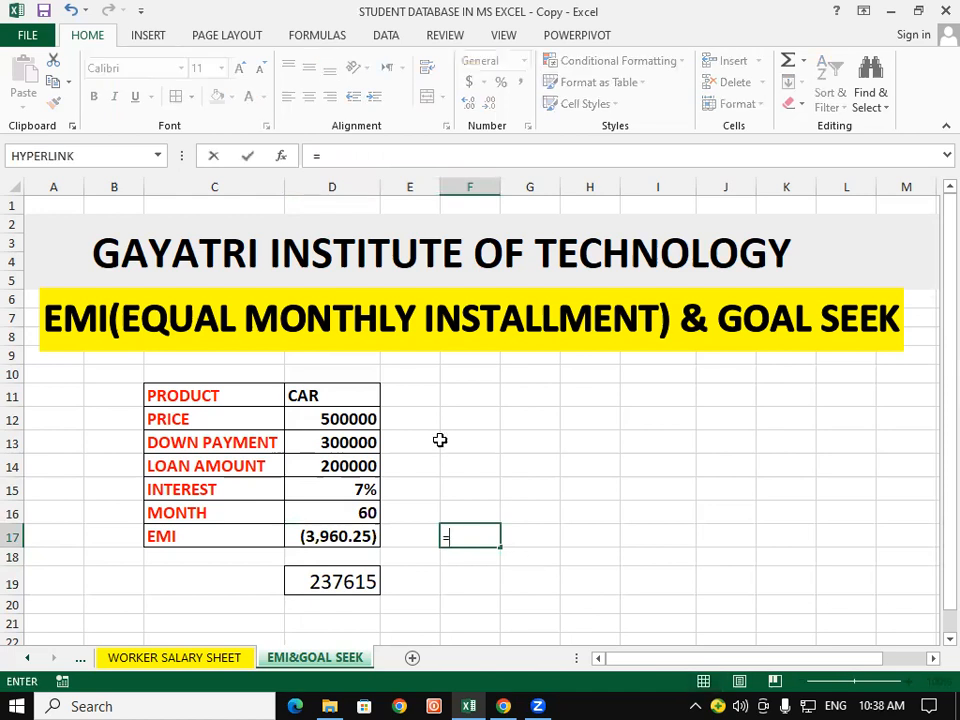
{"action": "type", "text": "PMT"}
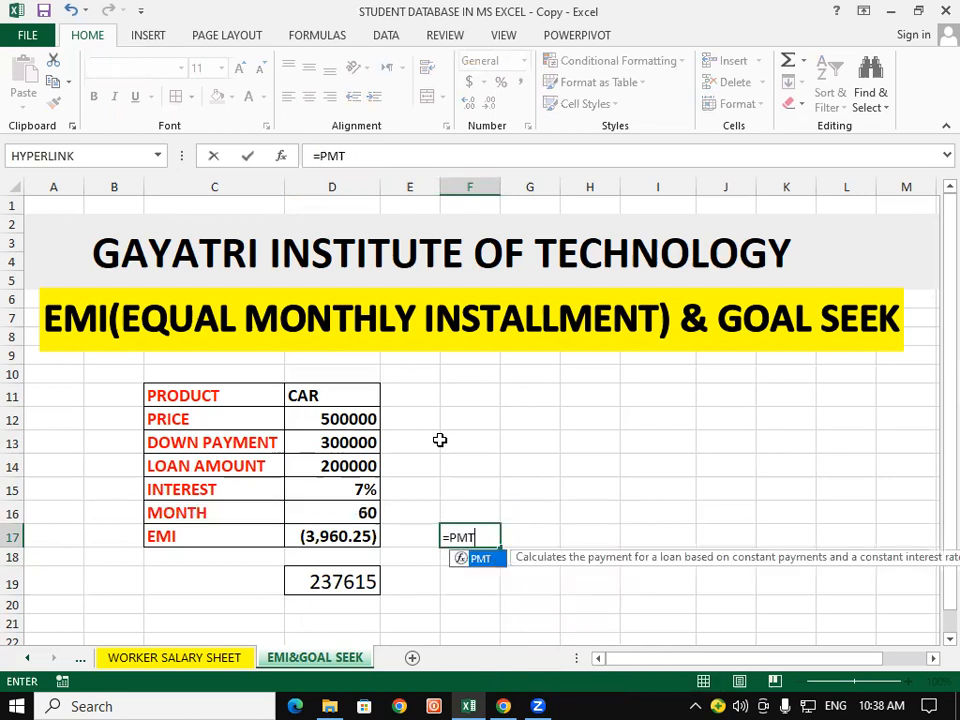
{"action": "type", "text": "("}
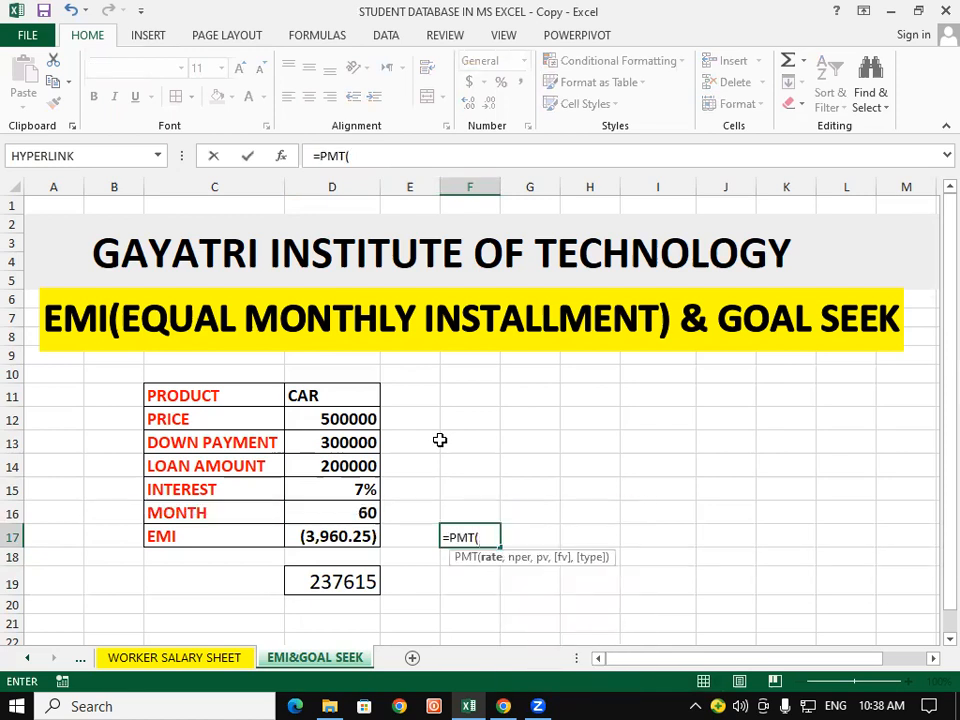
{"action": "left_click", "coordinate": [330, 490]}
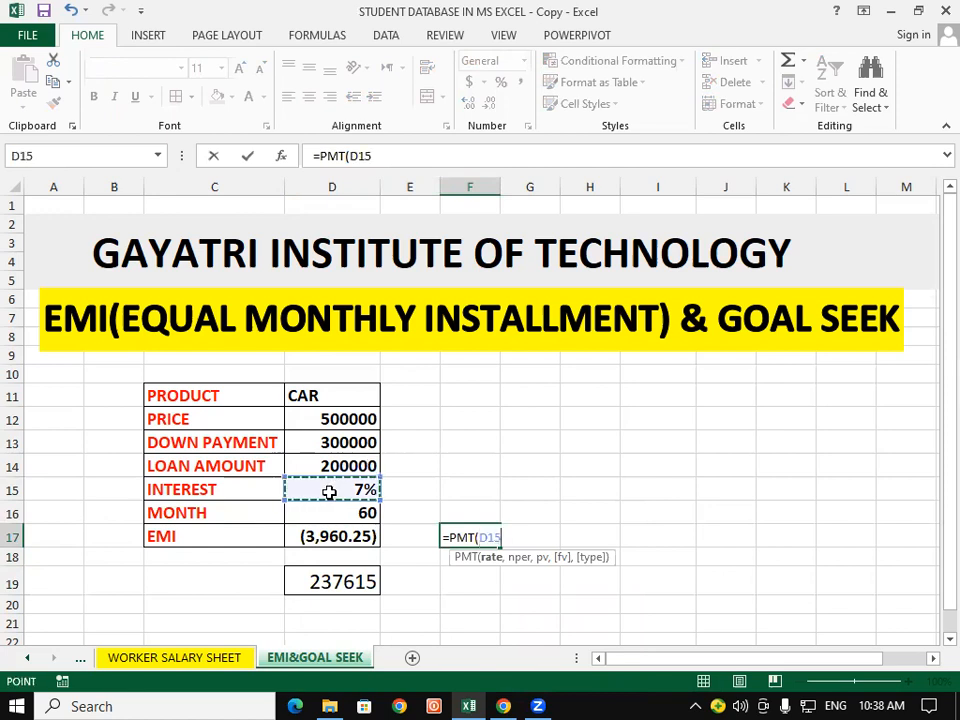
{"action": "type", "text": "/12"}
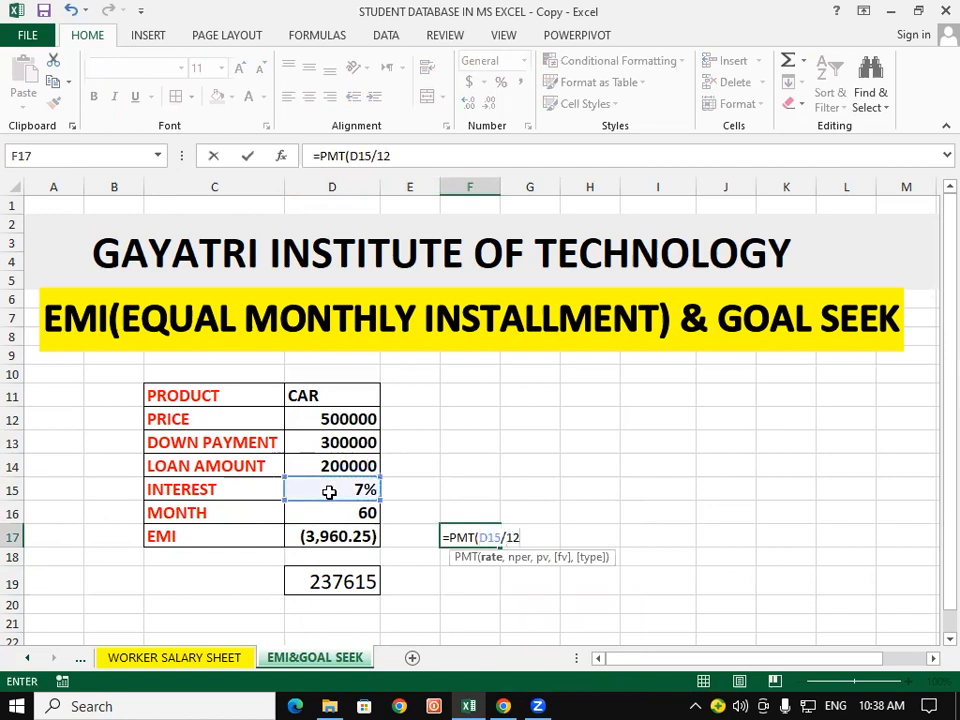
{"action": "type", "text": ","}
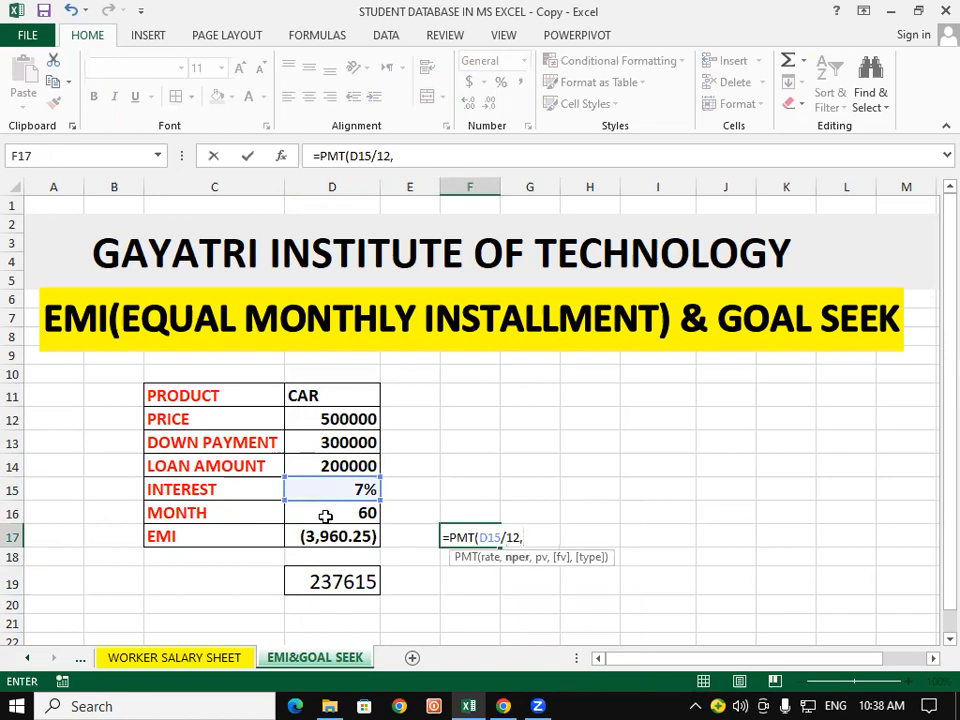
{"action": "left_click", "coordinate": [325, 516]}
{"action": "type", "text": ","}
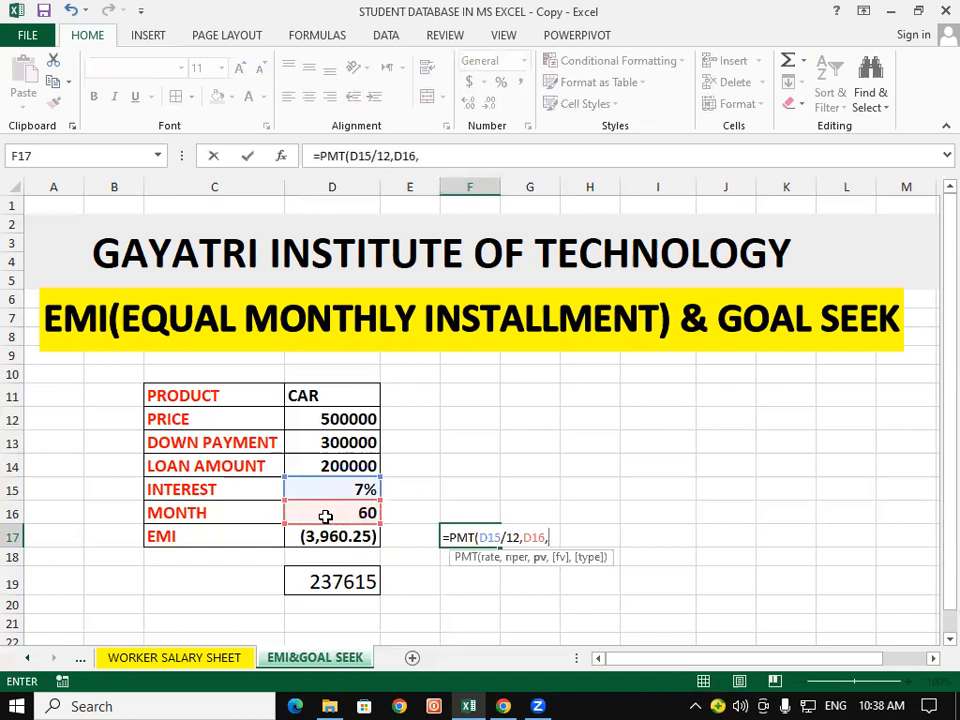
{"action": "left_click", "coordinate": [316, 465]}
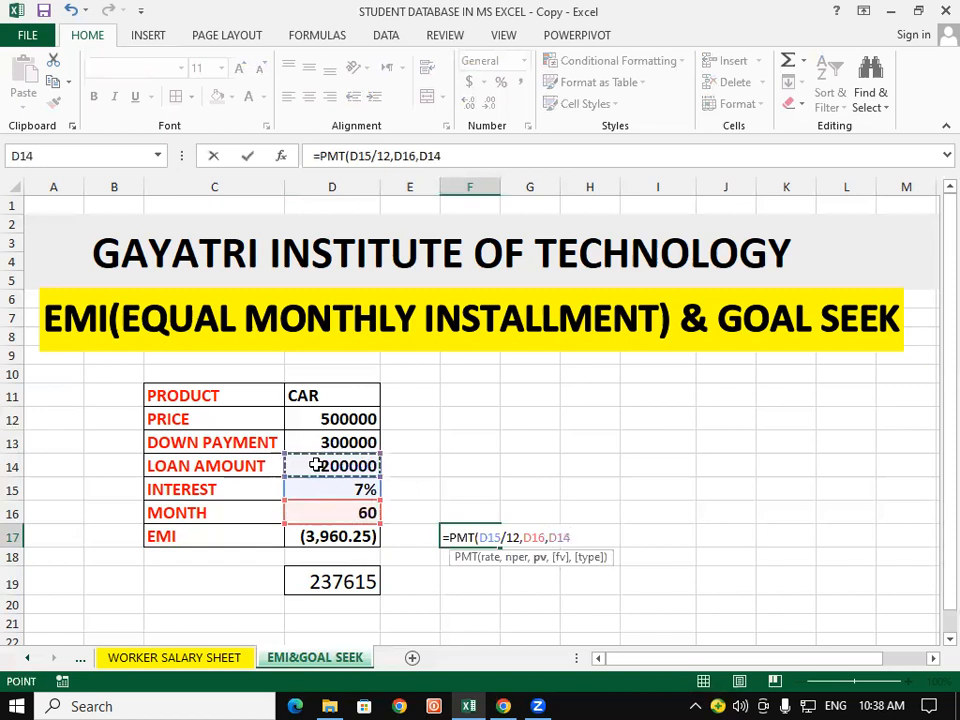
{"action": "type", "text": ","}
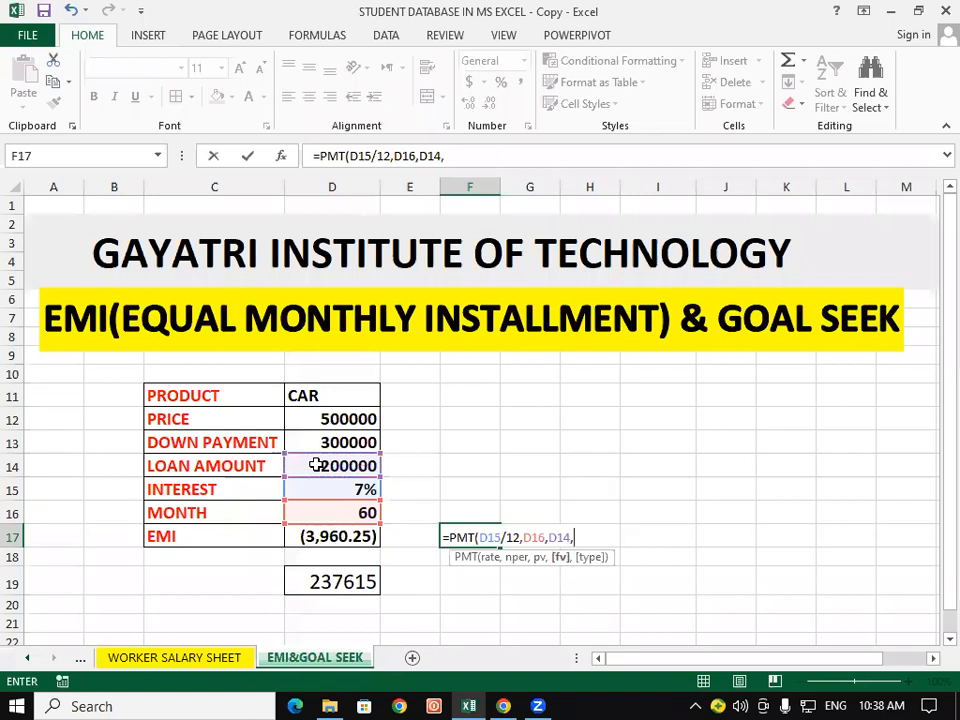
{"action": "type", "text": "1)"}
{"action": "key", "text": "Return"}
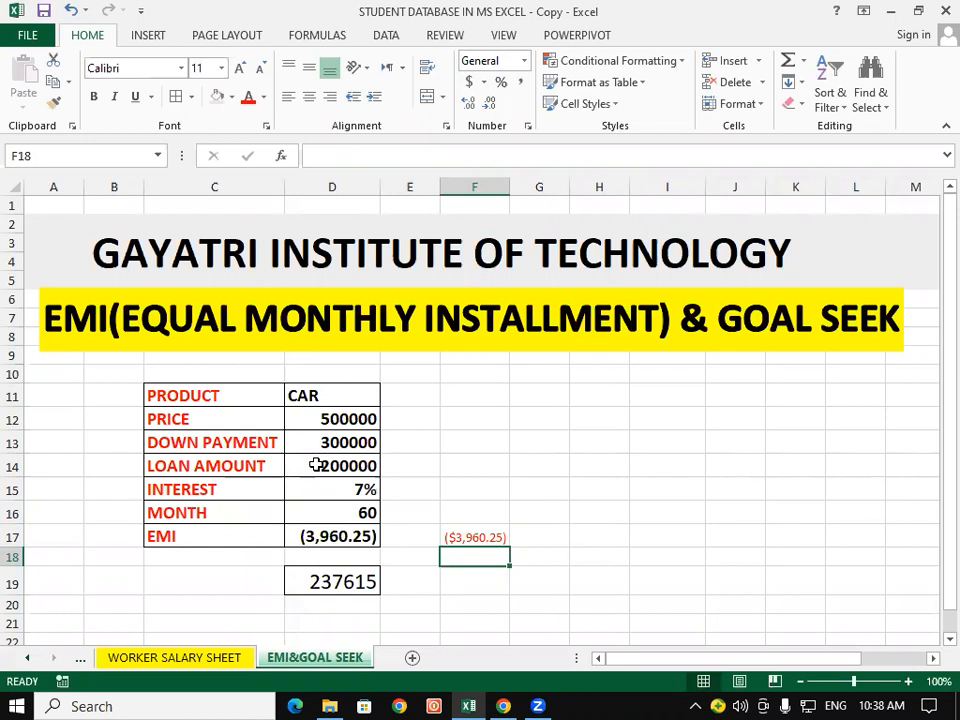
Step: Clear the repeated EMI calculation from cell F17
{"action": "left_click", "coordinate": [449, 539]}
{"action": "key", "text": "Delete"}
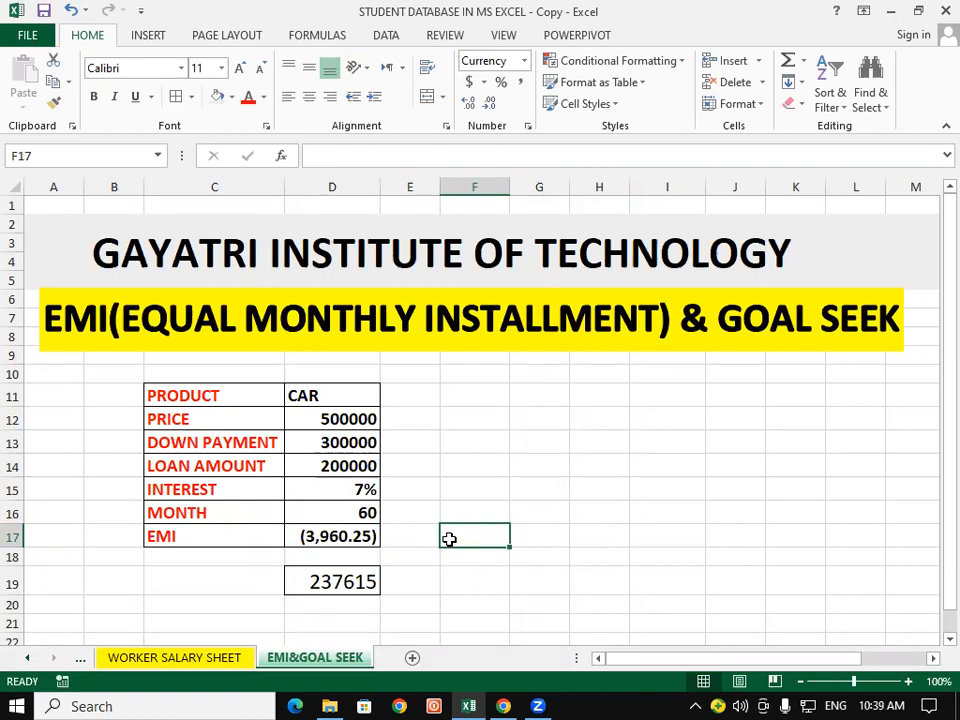
{"action": "left_click", "coordinate": [542, 467]}
Step: Copy the car loan table C11:D17 and paste it at F11 and at I11
{"action": "left_click_drag", "start_coordinate": [193, 397], "coordinate": [351, 540]}
{"action": "right_click", "coordinate": [311, 438]}
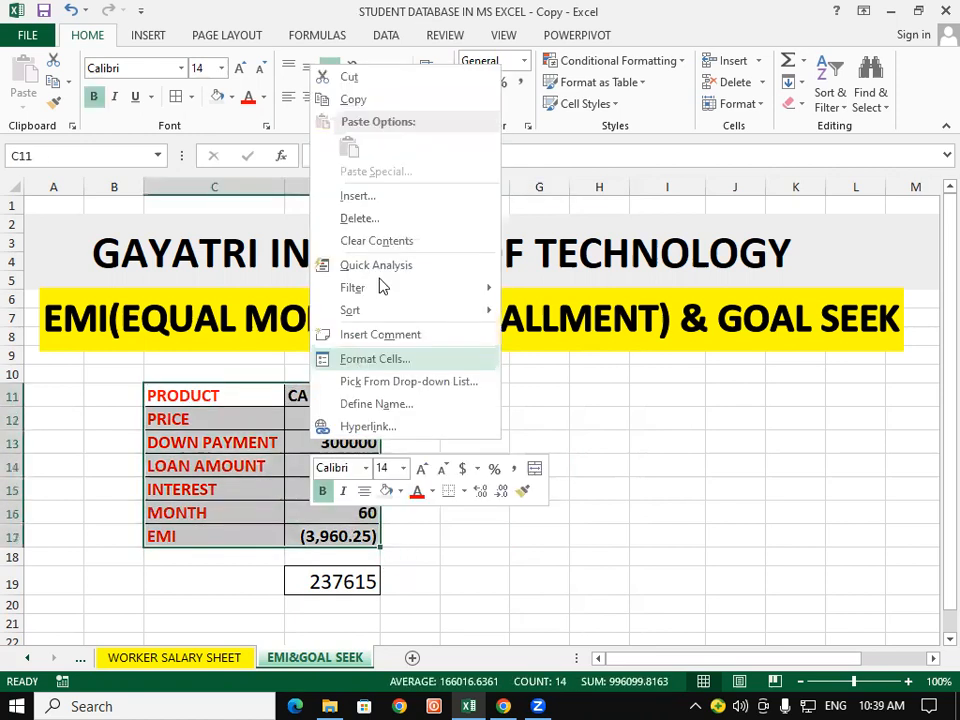
{"action": "left_click", "coordinate": [365, 100]}
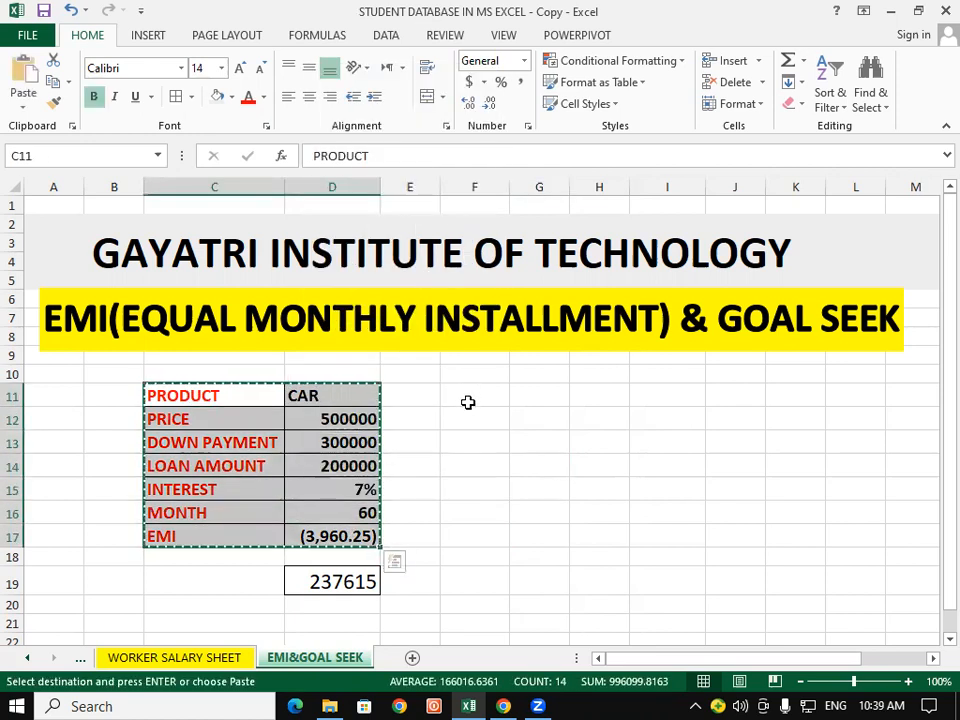
{"action": "left_click", "coordinate": [482, 400]}
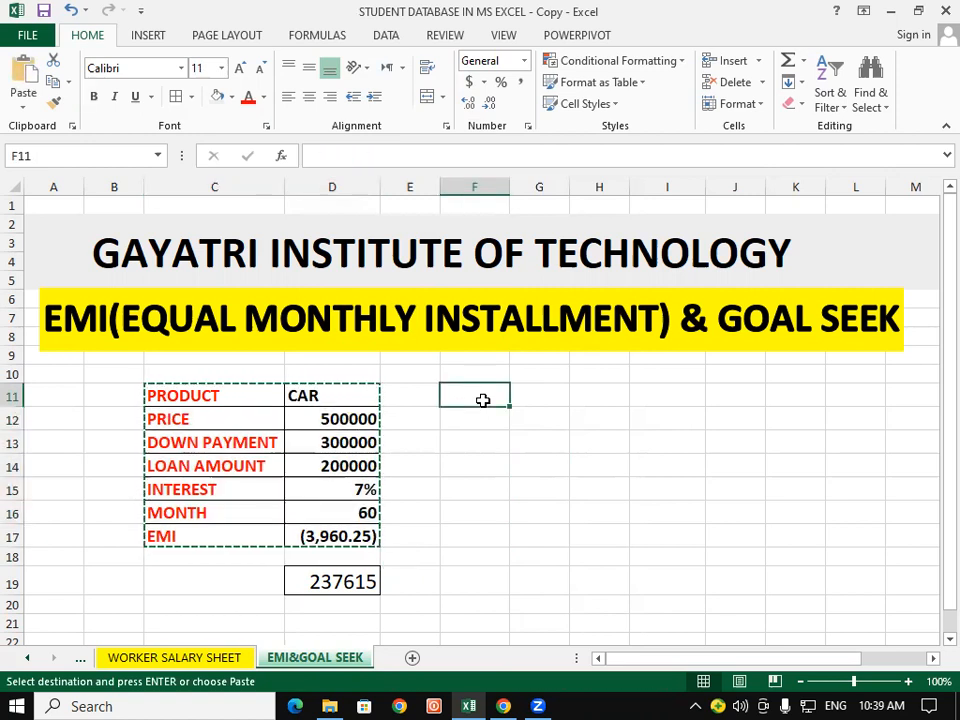
{"action": "key", "text": "ctrl+v"}
{"action": "left_click", "coordinate": [672, 404]}
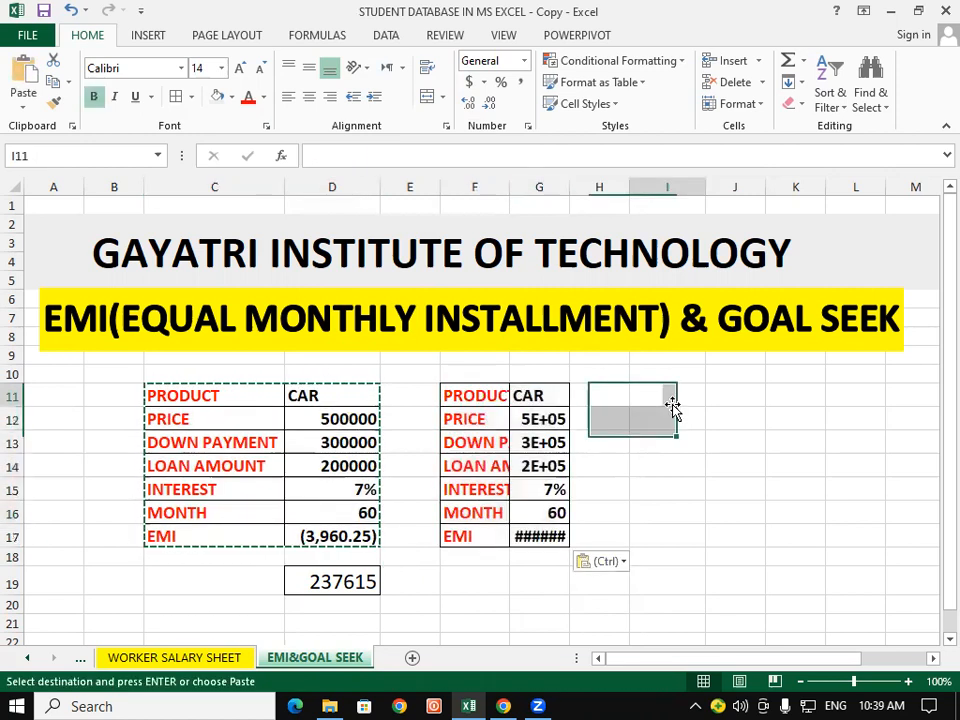
{"action": "key", "text": "ctrl+v"}
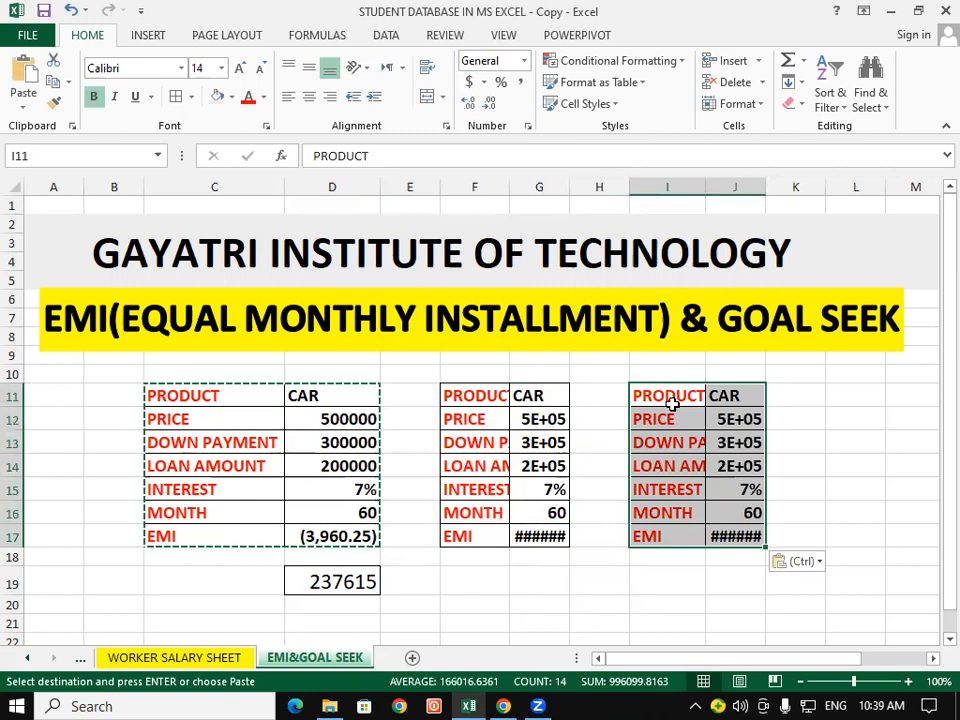
Step: Fit the widths of columns G and J to their contents so the copied tables' amounts display fully
{"action": "left_click", "coordinate": [532, 534]}
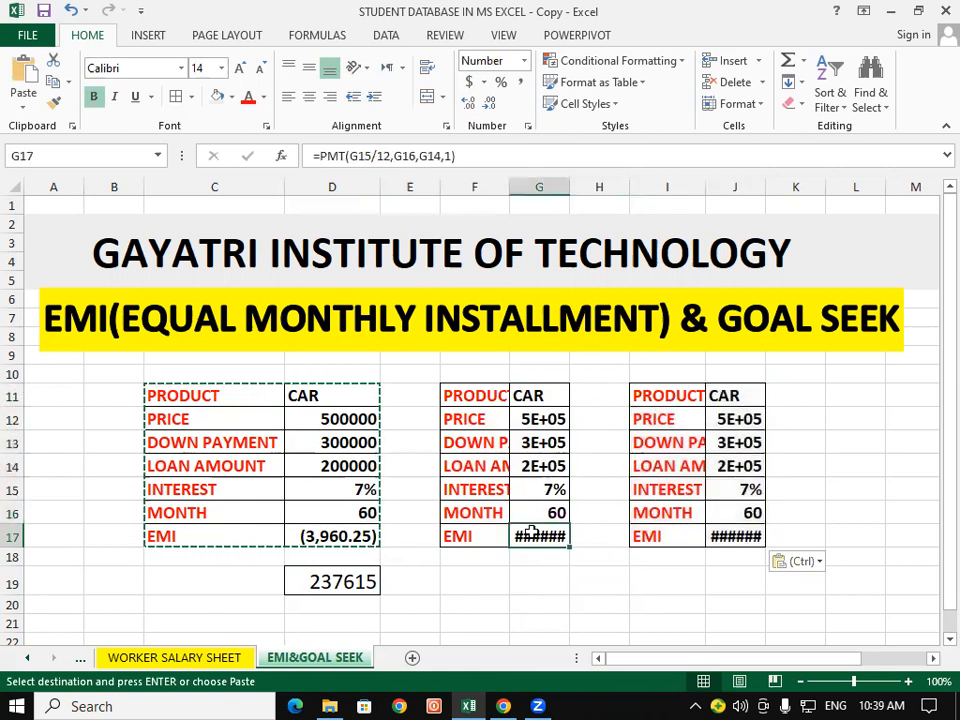
{"action": "left_click", "coordinate": [754, 536]}
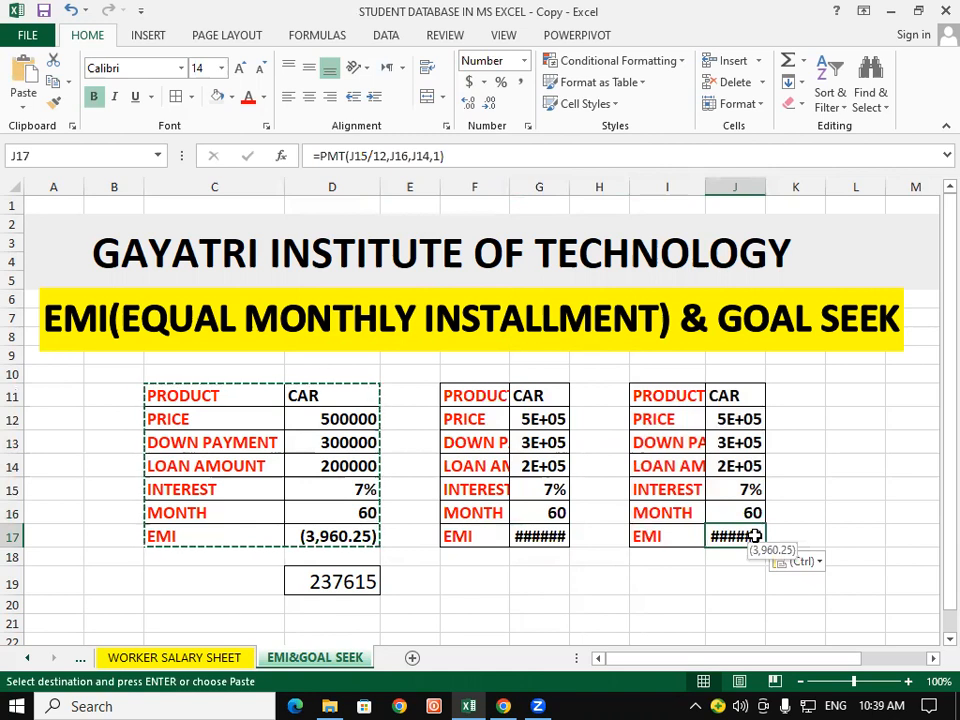
{"action": "double_click", "coordinate": [570, 185]}
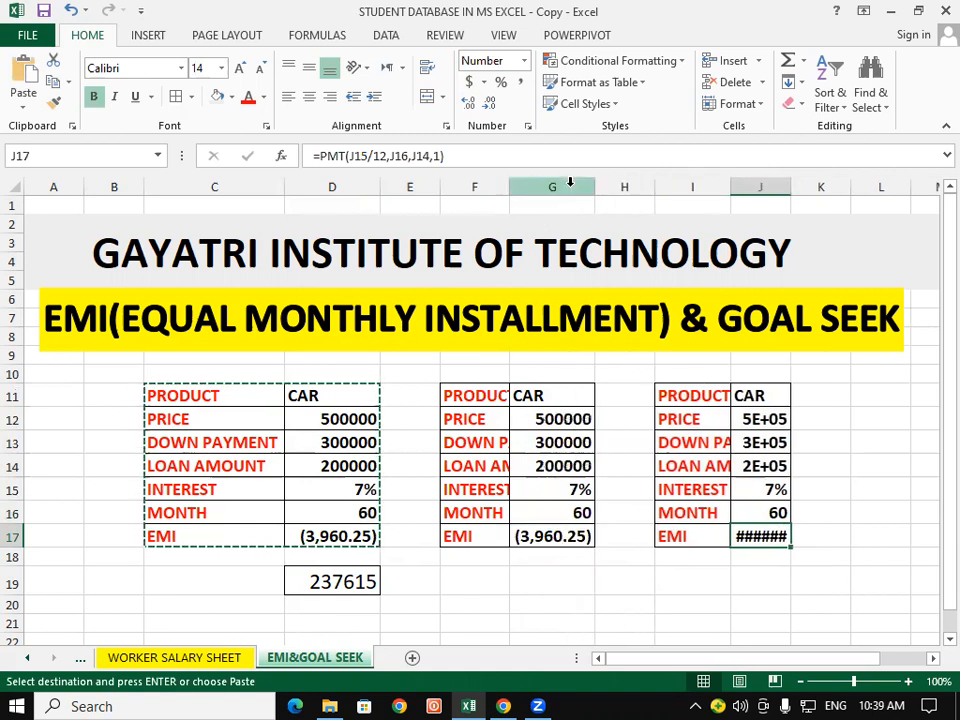
{"action": "double_click", "coordinate": [791, 185]}
{"action": "left_click", "coordinate": [873, 511]}
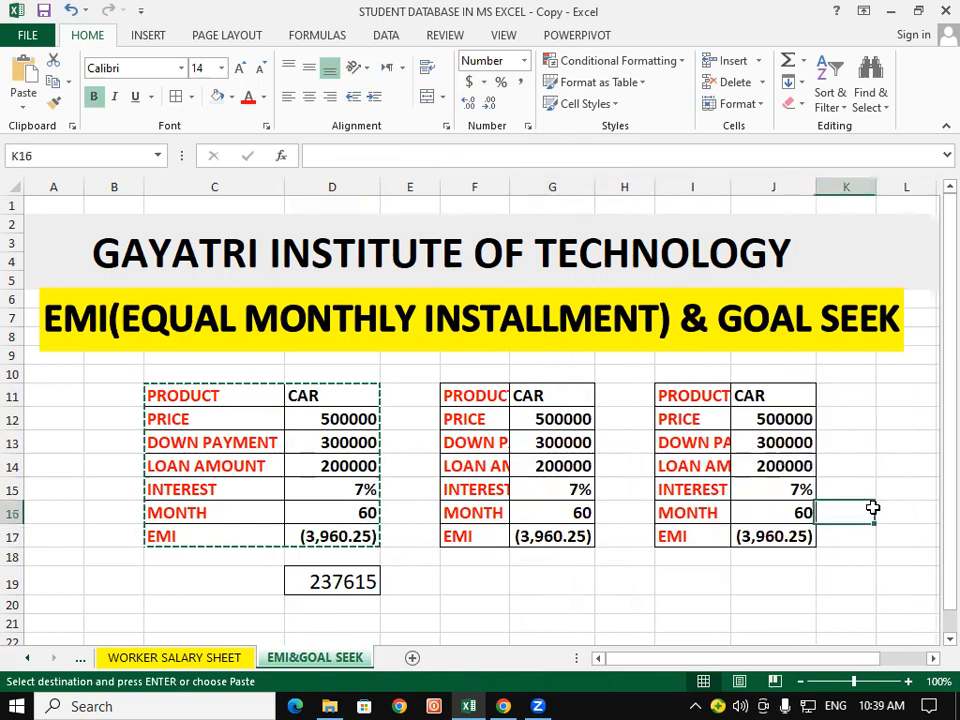
{"action": "left_click", "coordinate": [566, 535]}
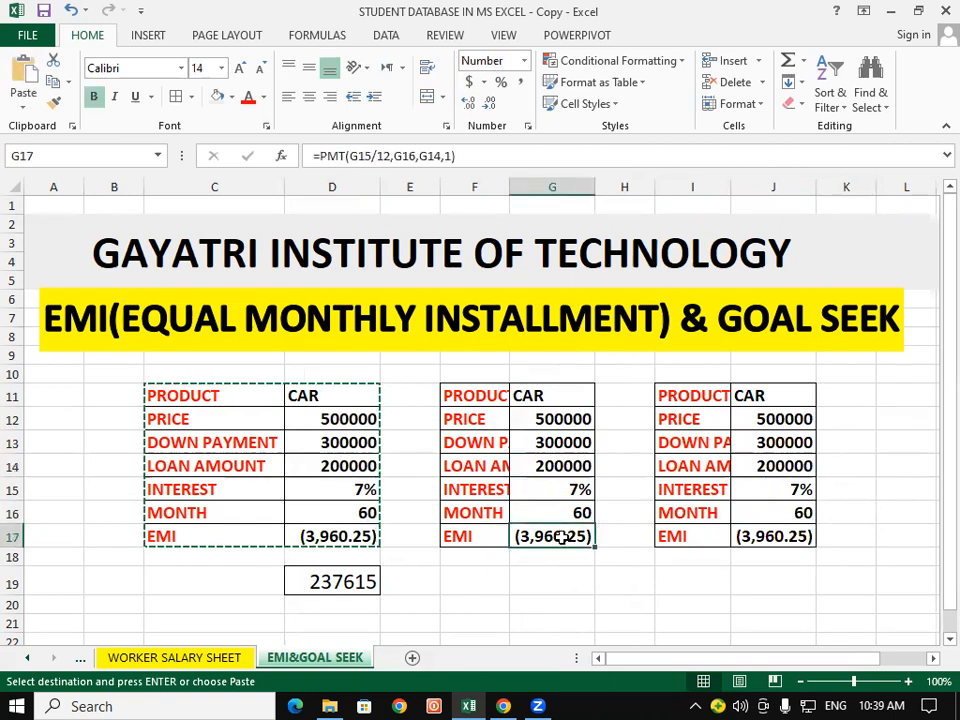
Step: End the pending copy of the original loan table C11:D17 and select the empty cell G19
{"action": "left_click", "coordinate": [761, 532]}
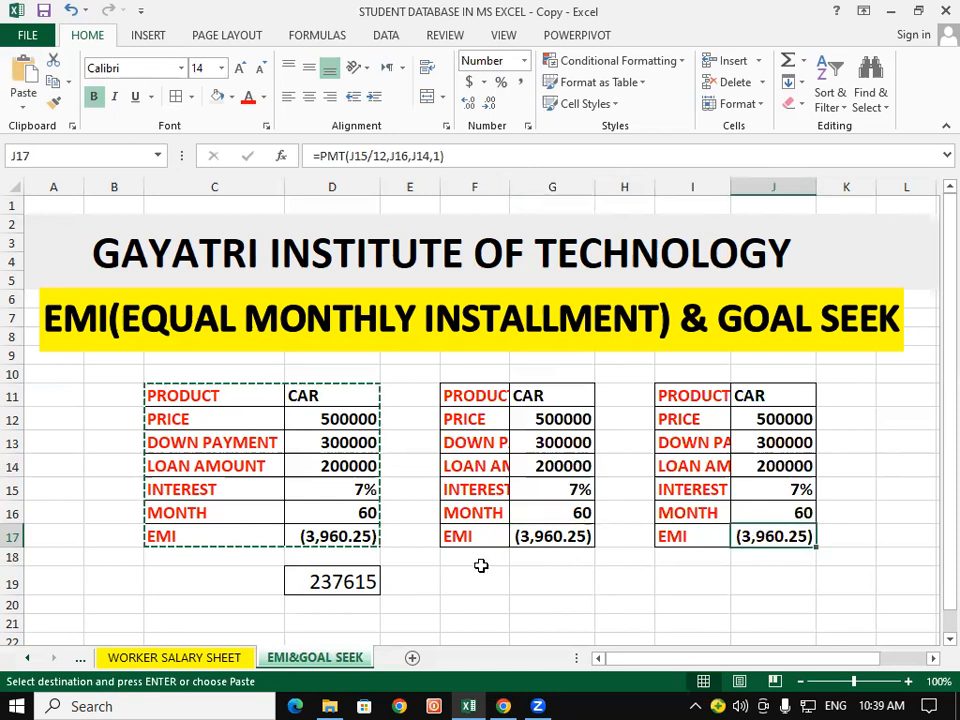
{"action": "key", "text": "Down"}
{"action": "key", "text": "Left"}
{"action": "key", "text": "Left"}
{"action": "key", "text": "Left"}
{"action": "key", "text": "Left"}
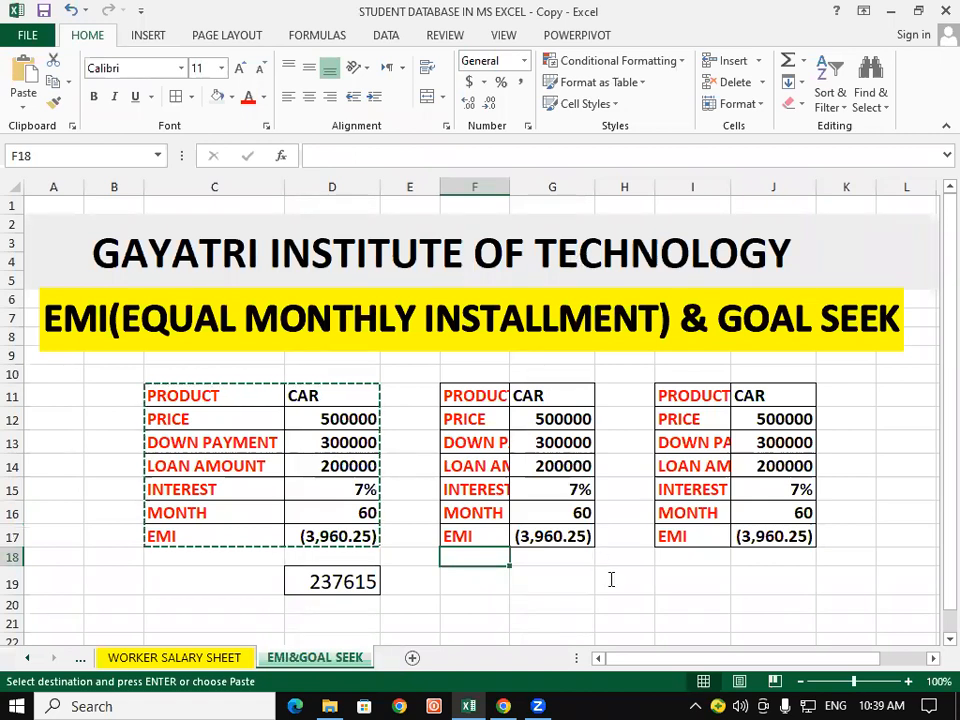
{"action": "key", "text": "Escape"}
{"action": "left_click", "coordinate": [569, 580]}
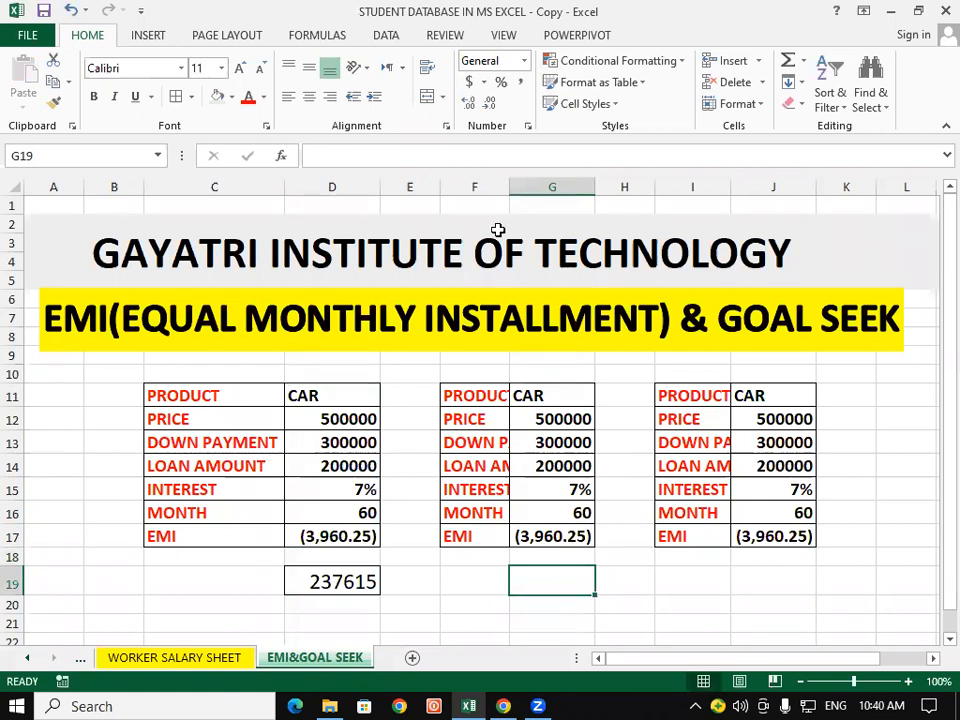
{"action": "left_click", "coordinate": [388, 37]}
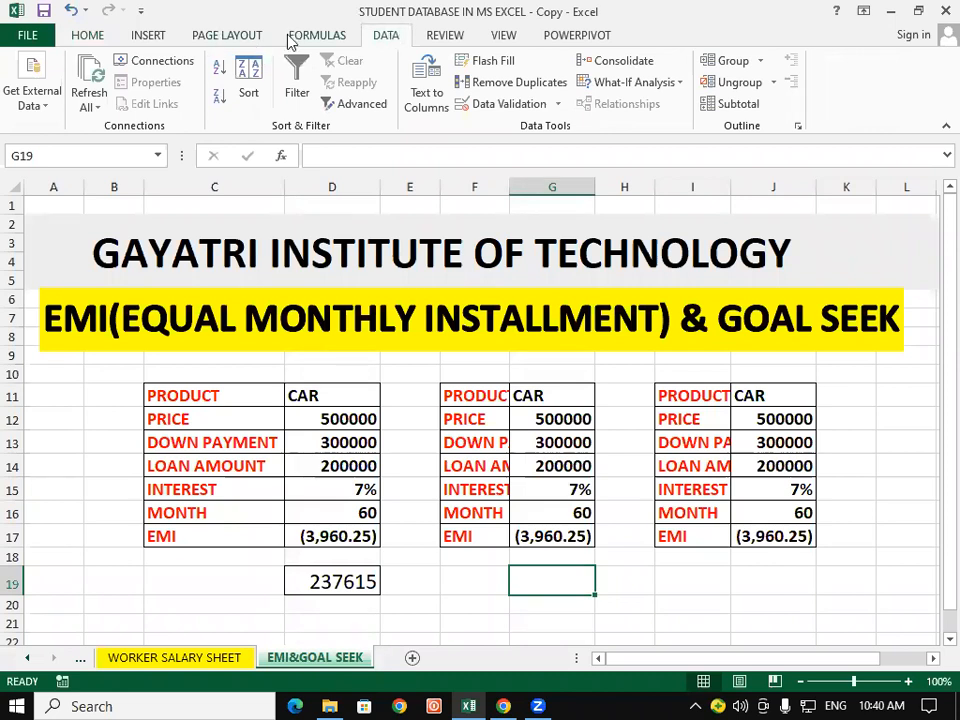
{"action": "left_click", "coordinate": [327, 37]}
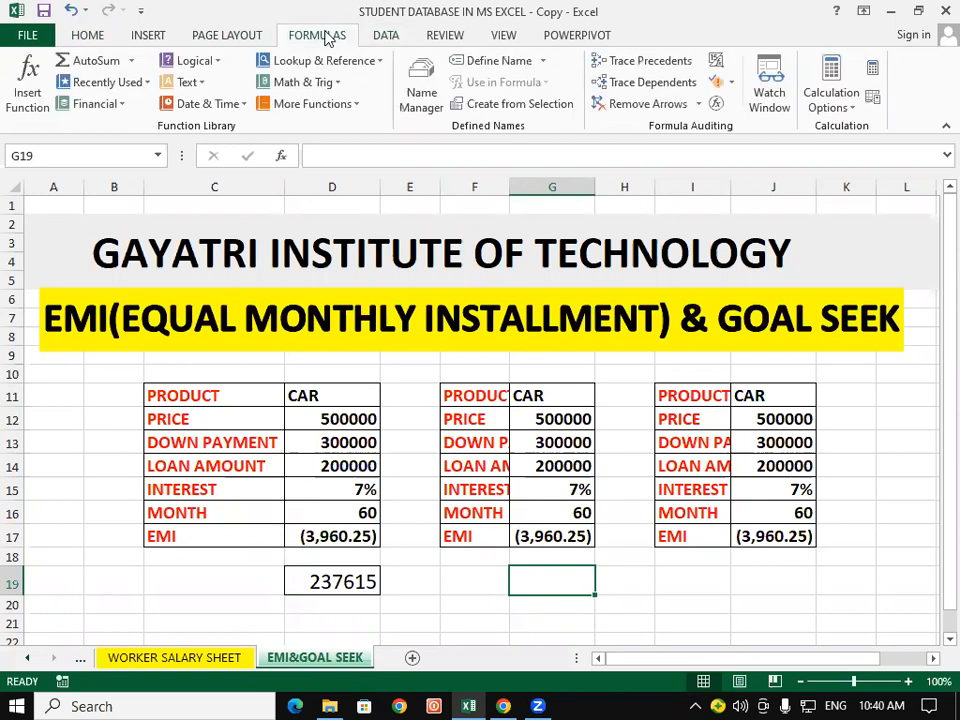
{"action": "left_click", "coordinate": [83, 37]}
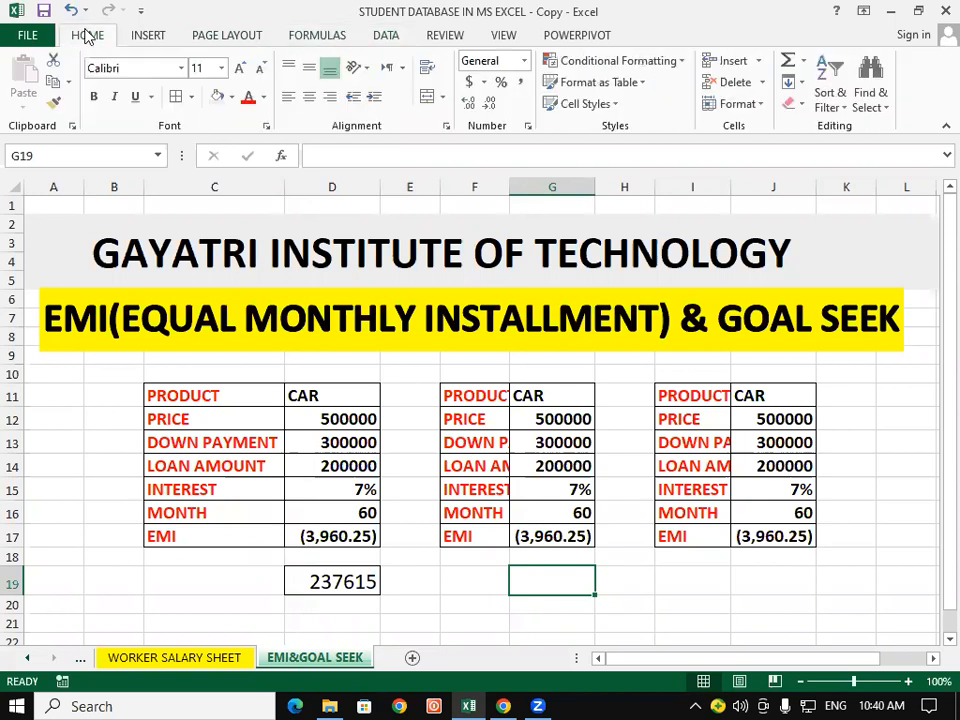
{"action": "left_click", "coordinate": [321, 36]}
Step: Start a Goal Seek what-if analysis with the second table's EMI cell G17 as the set cell
{"action": "left_click", "coordinate": [385, 37]}
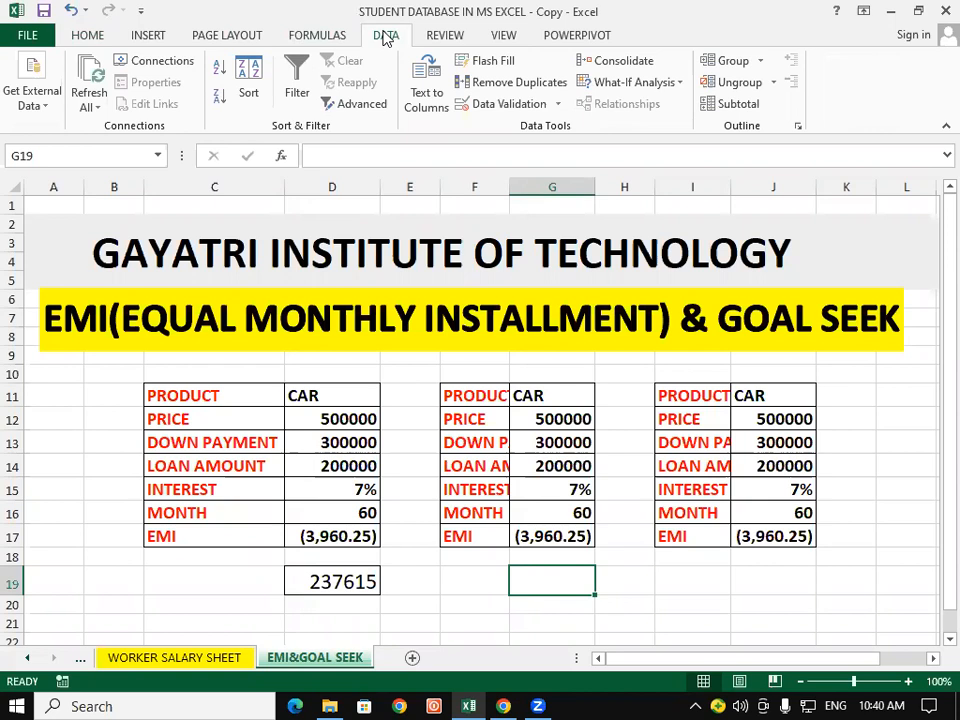
{"action": "left_click", "coordinate": [646, 84]}
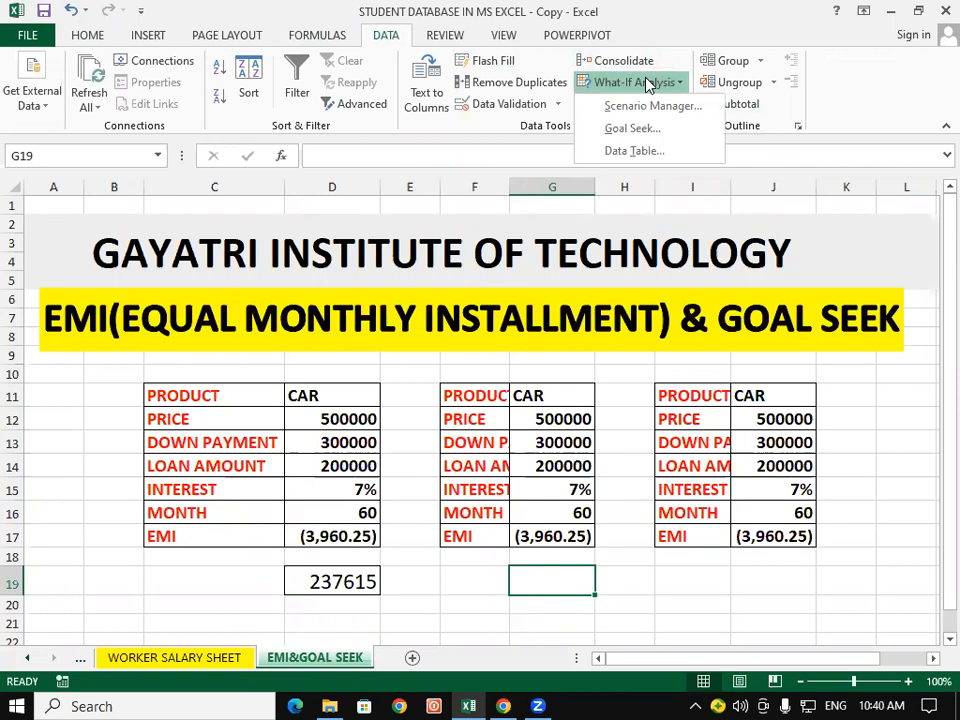
{"action": "left_click", "coordinate": [645, 130]}
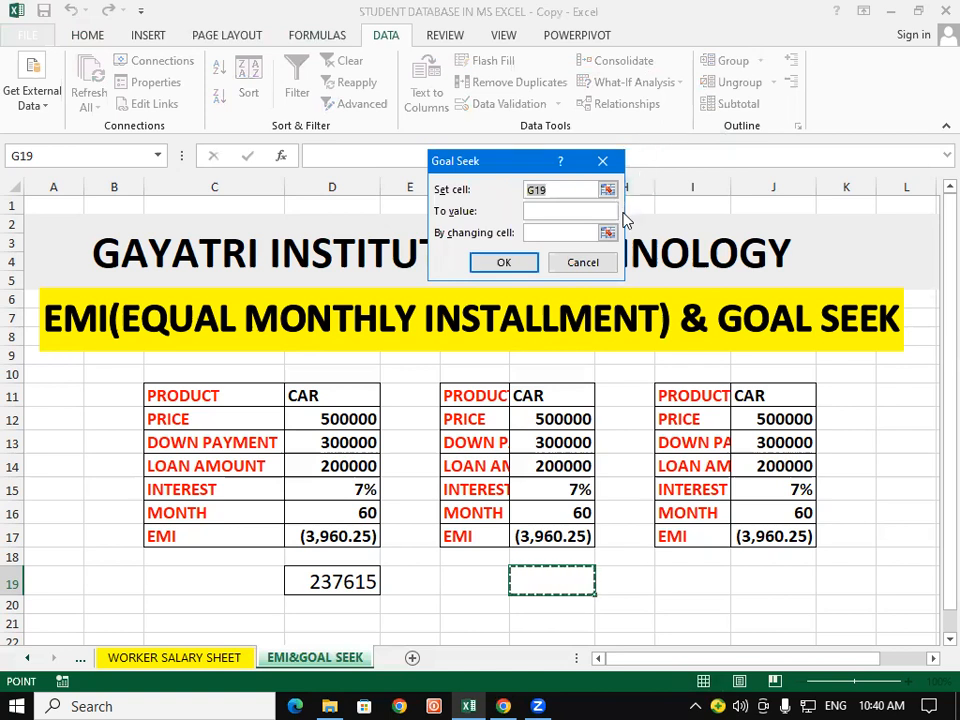
{"action": "left_click", "coordinate": [570, 191]}
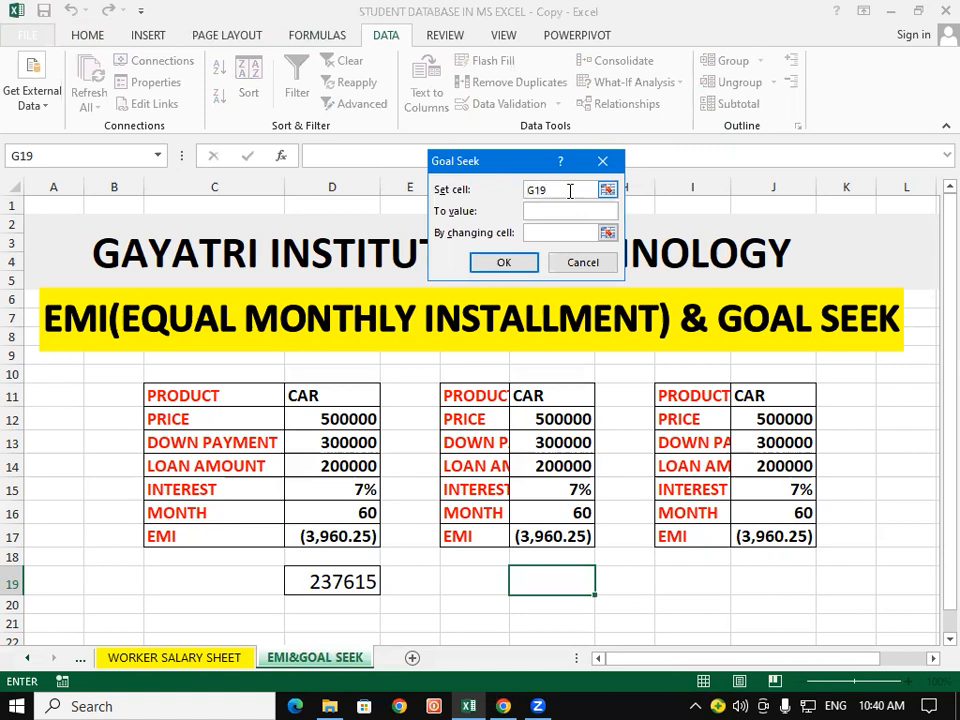
{"action": "key", "text": "BackSpace"}
{"action": "key", "text": "BackSpace"}
{"action": "key", "text": "BackSpace"}
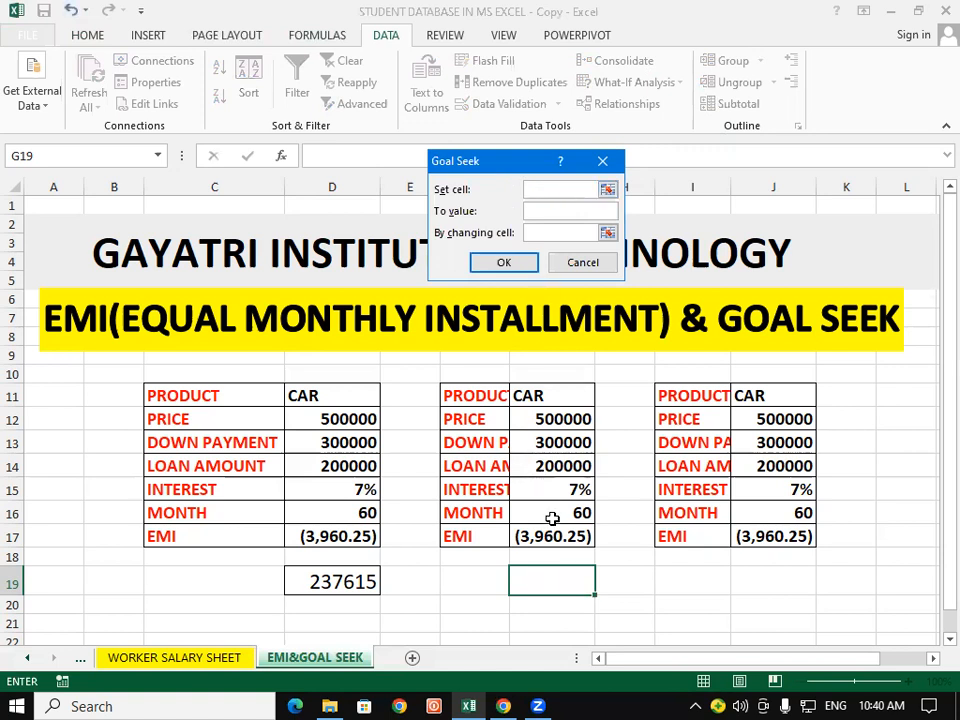
{"action": "left_click", "coordinate": [552, 536]}
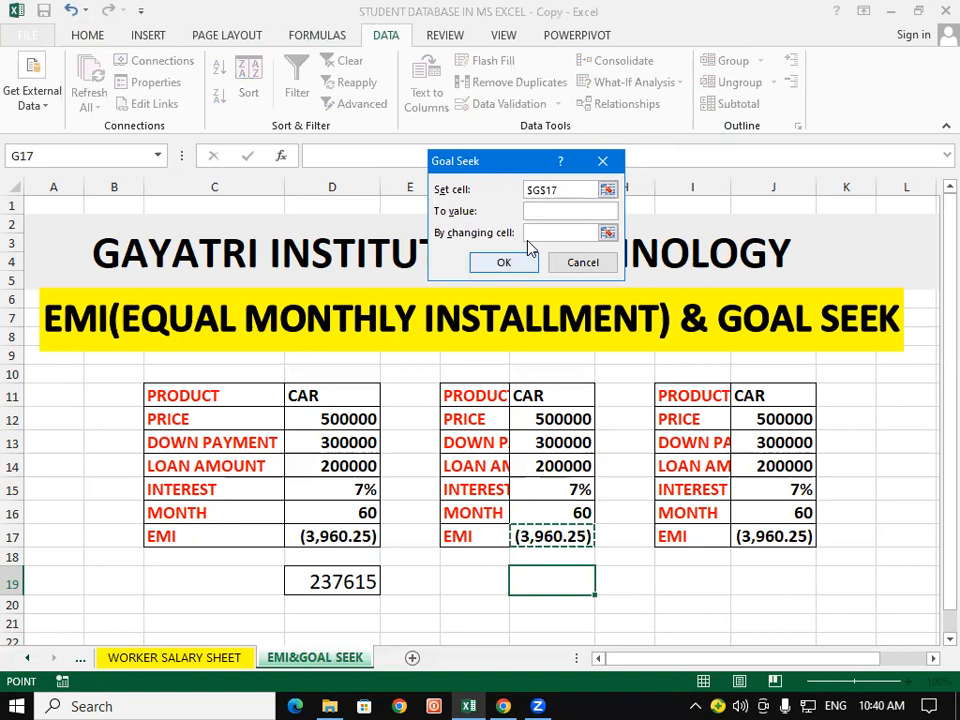
Step: Run Goal Seek to bring the EMI to (2000) by changing the month cell G16, and keep the solution
{"action": "left_click", "coordinate": [535, 208]}
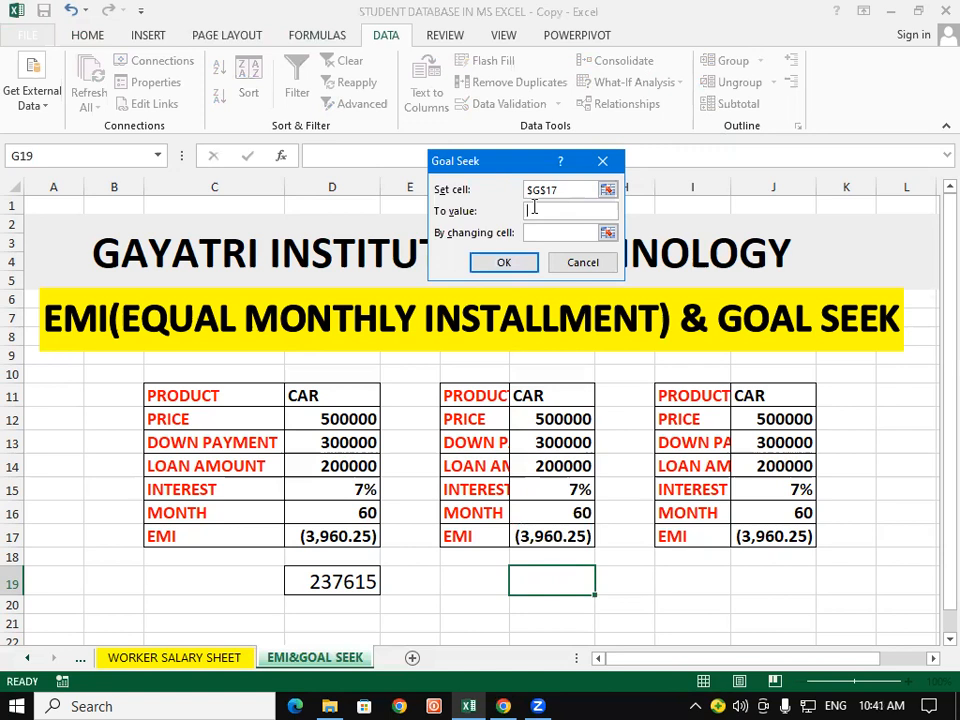
{"action": "type", "text": "(2000)"}
{"action": "left_click", "coordinate": [545, 232]}
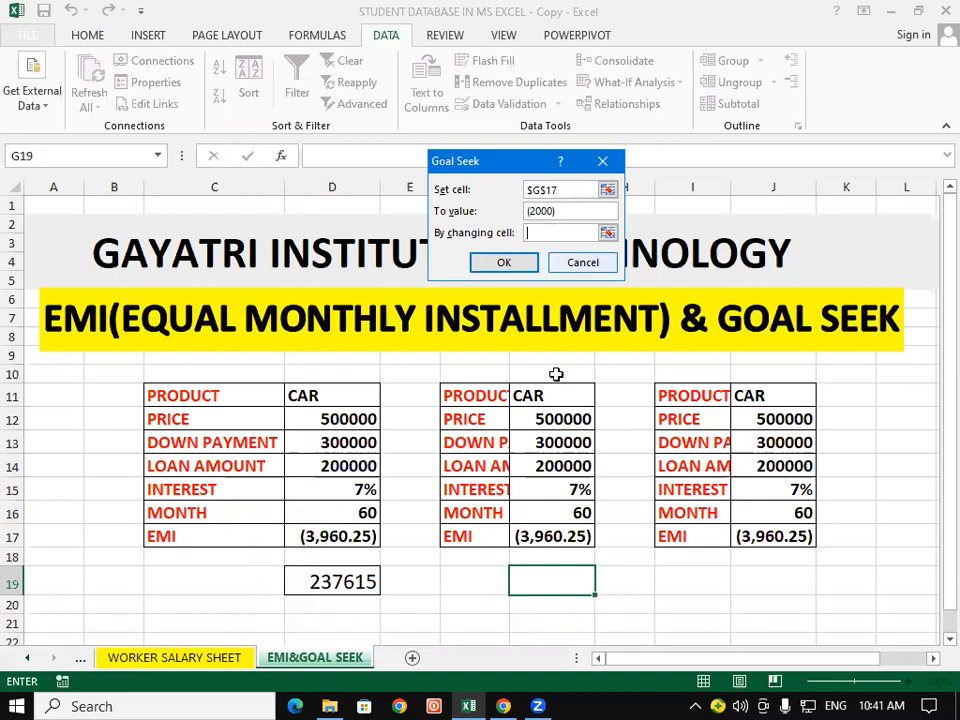
{"action": "left_click", "coordinate": [543, 513]}
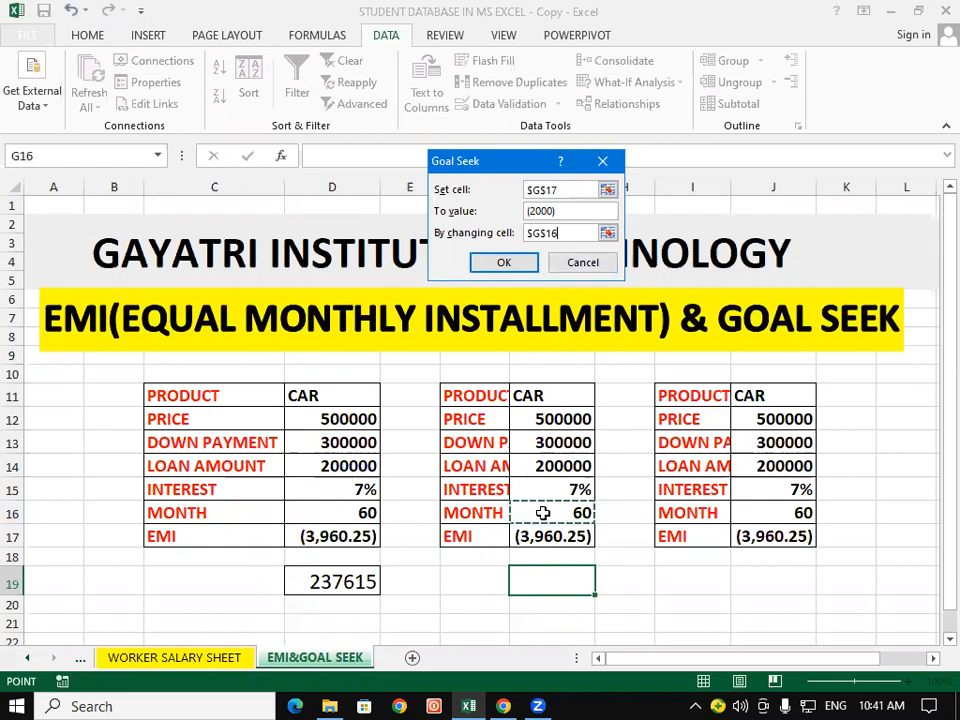
{"action": "left_click", "coordinate": [505, 263]}
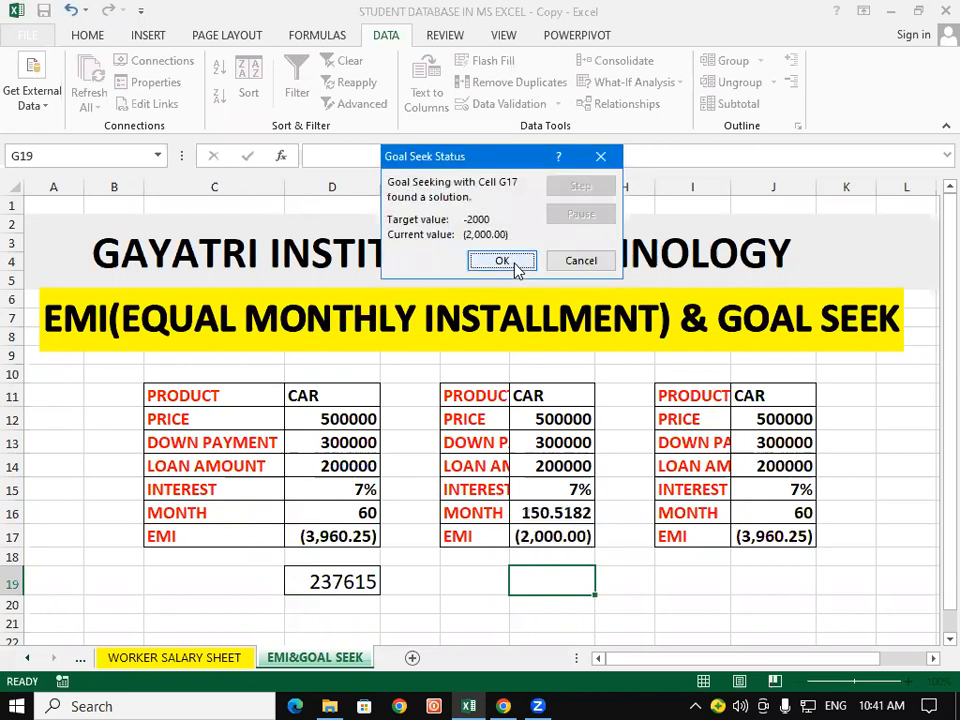
{"action": "left_click", "coordinate": [512, 263]}
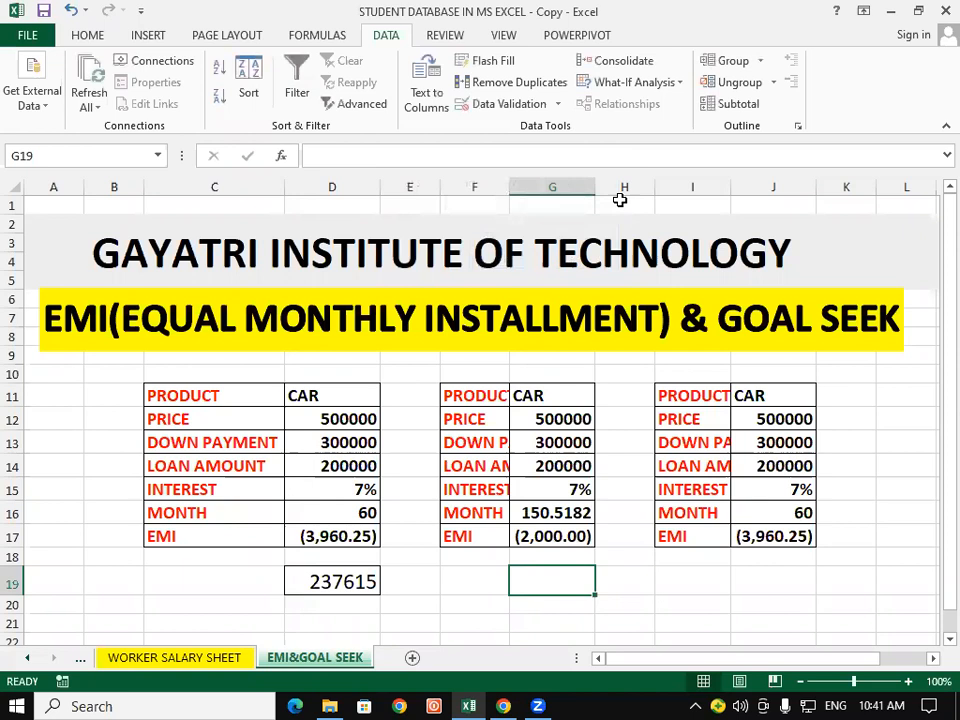
Step: Fit the widths of columns F and I to their contents so the copied tables' labels display fully
{"action": "left_click", "coordinate": [591, 179]}
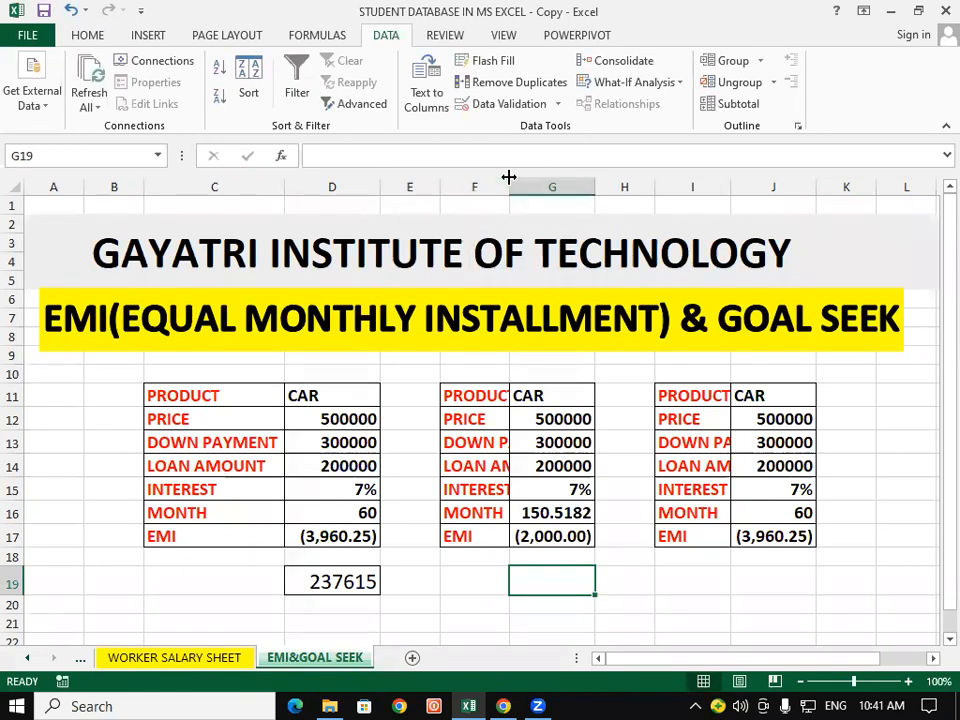
{"action": "double_click", "coordinate": [509, 177]}
{"action": "left_click", "coordinate": [733, 579]}
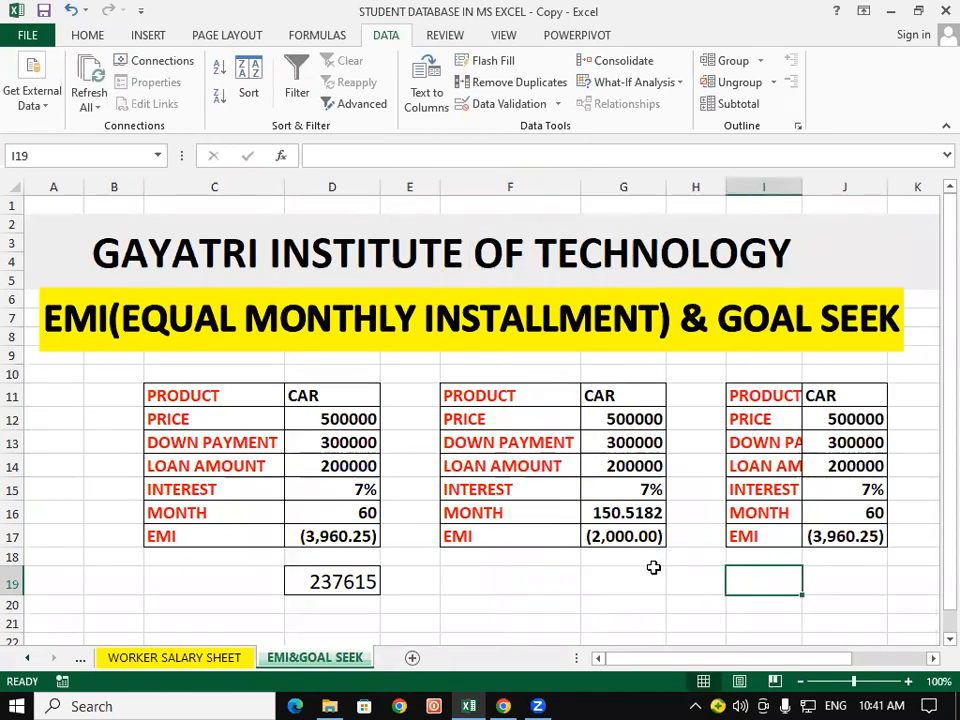
{"action": "left_click", "coordinate": [634, 540]}
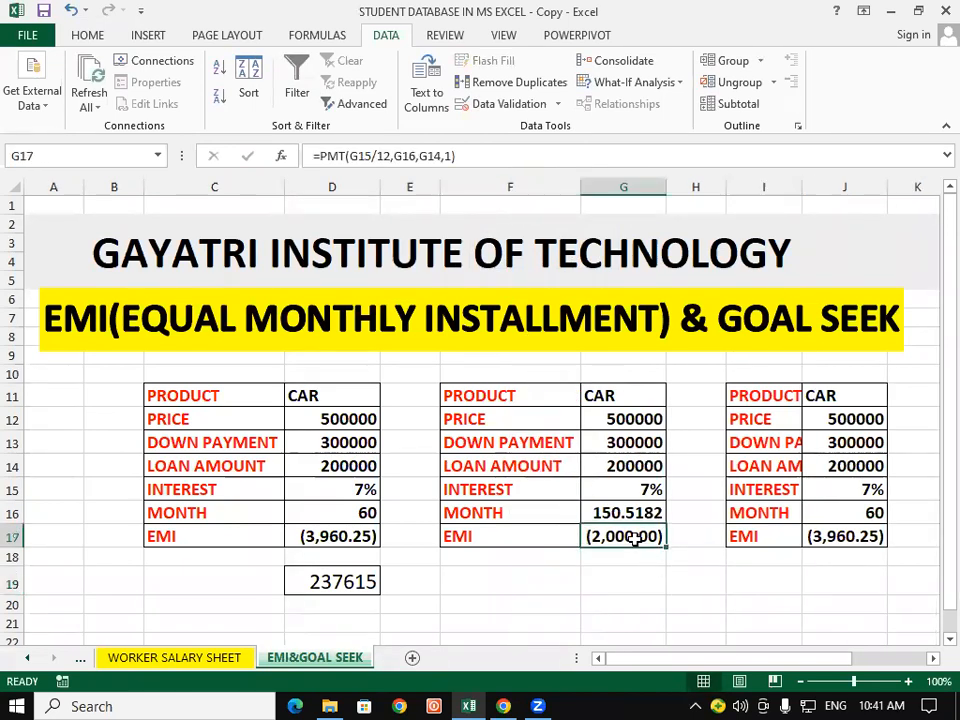
{"action": "left_click", "coordinate": [612, 508]}
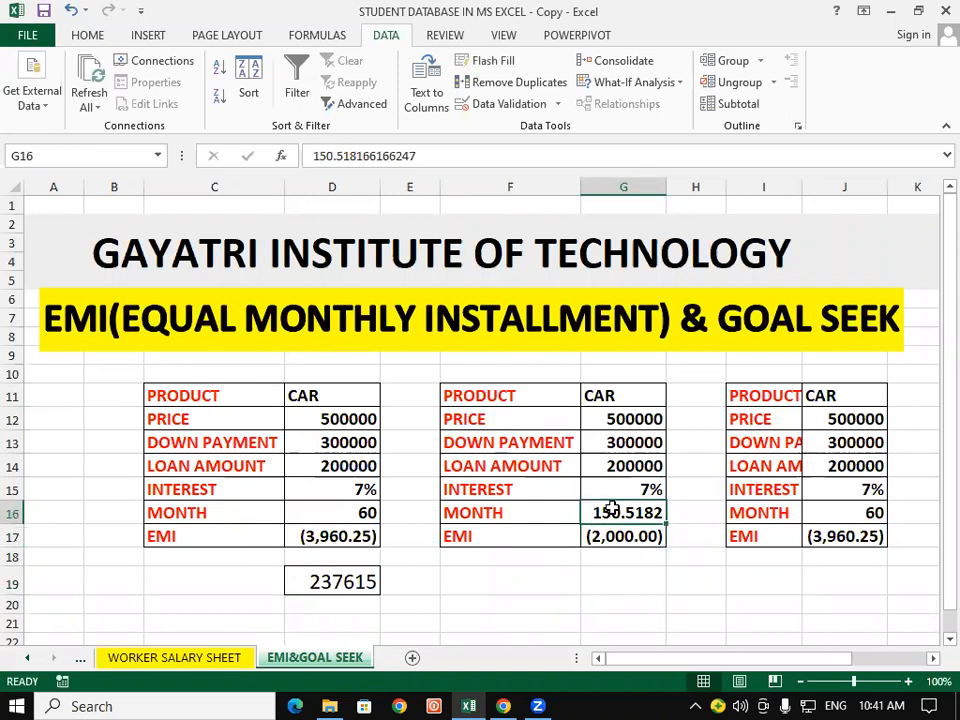
{"action": "left_click", "coordinate": [606, 537]}
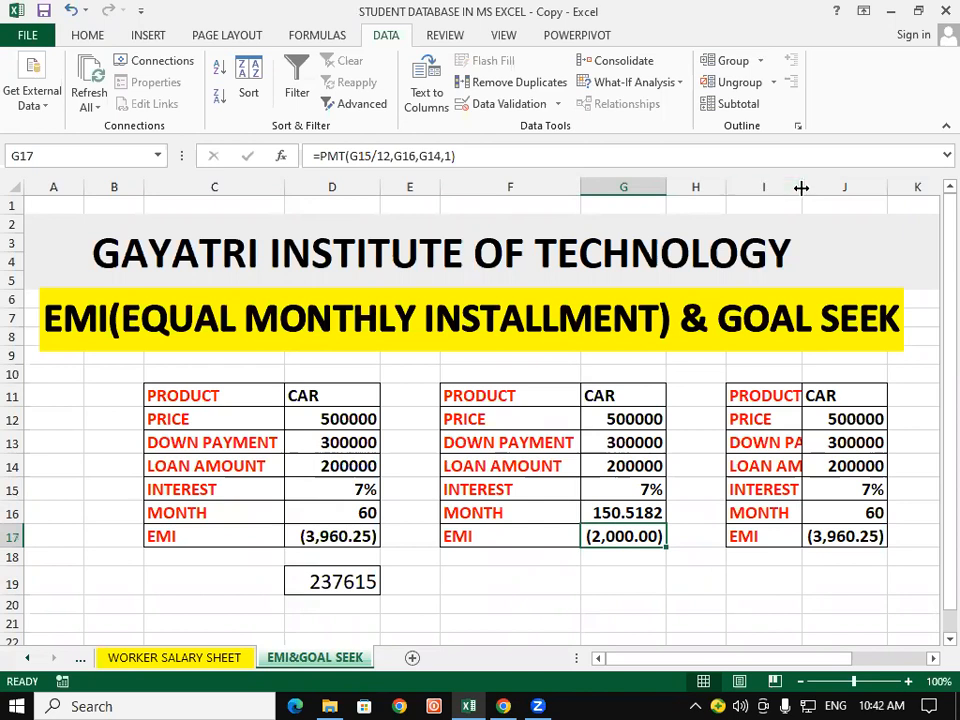
{"action": "double_click", "coordinate": [801, 187]}
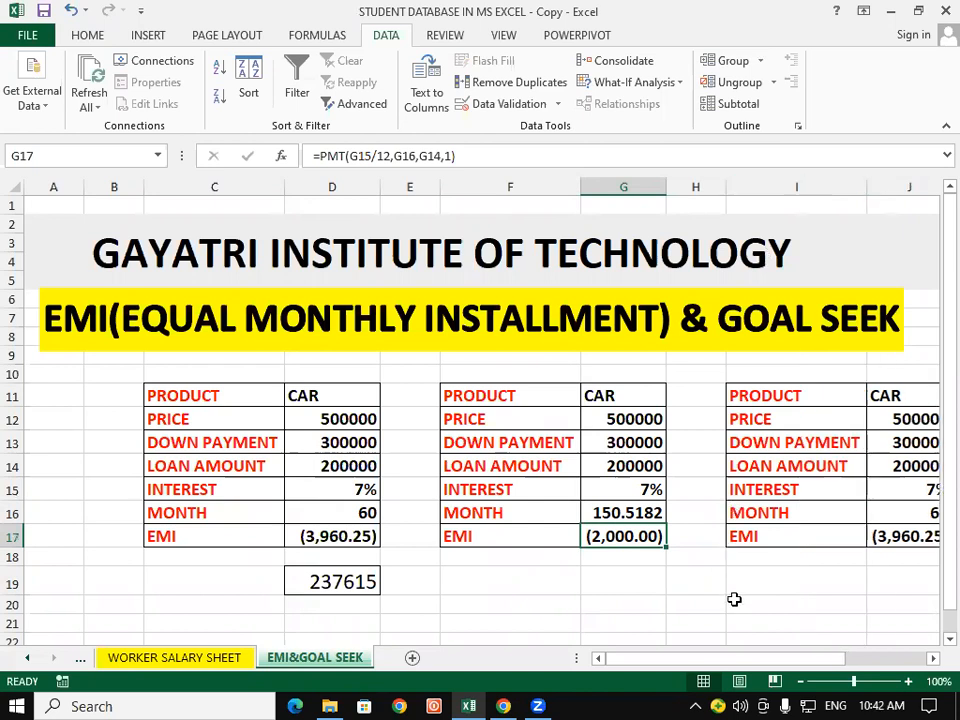
{"action": "left_click", "coordinate": [932, 659]}
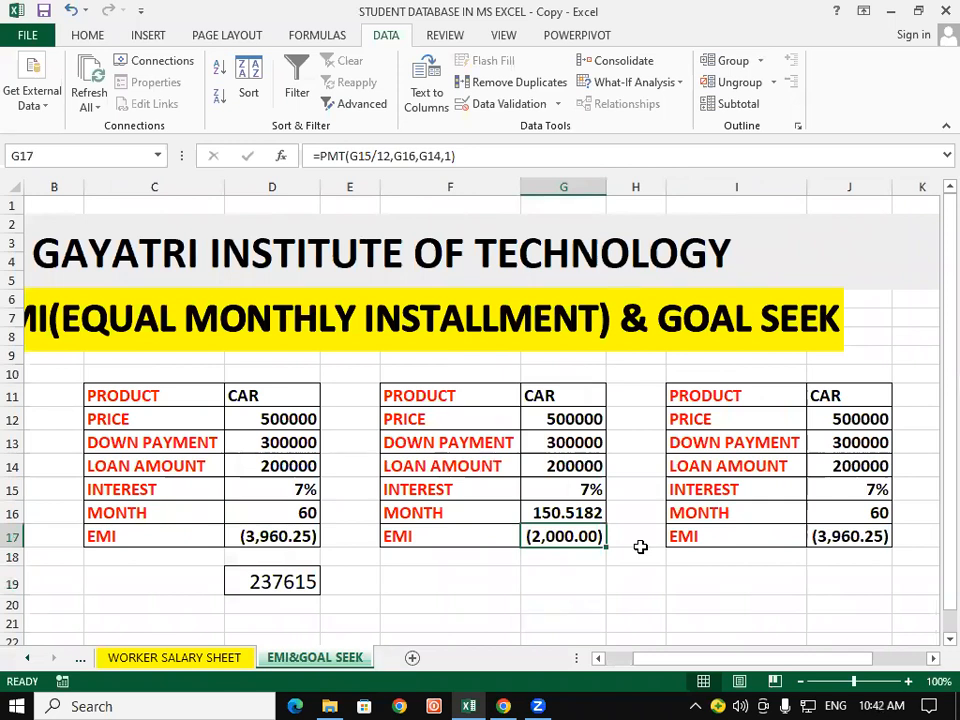
Step: Format the month value in cell G16 to display as a whole number without decimals
{"action": "left_click", "coordinate": [573, 575]}
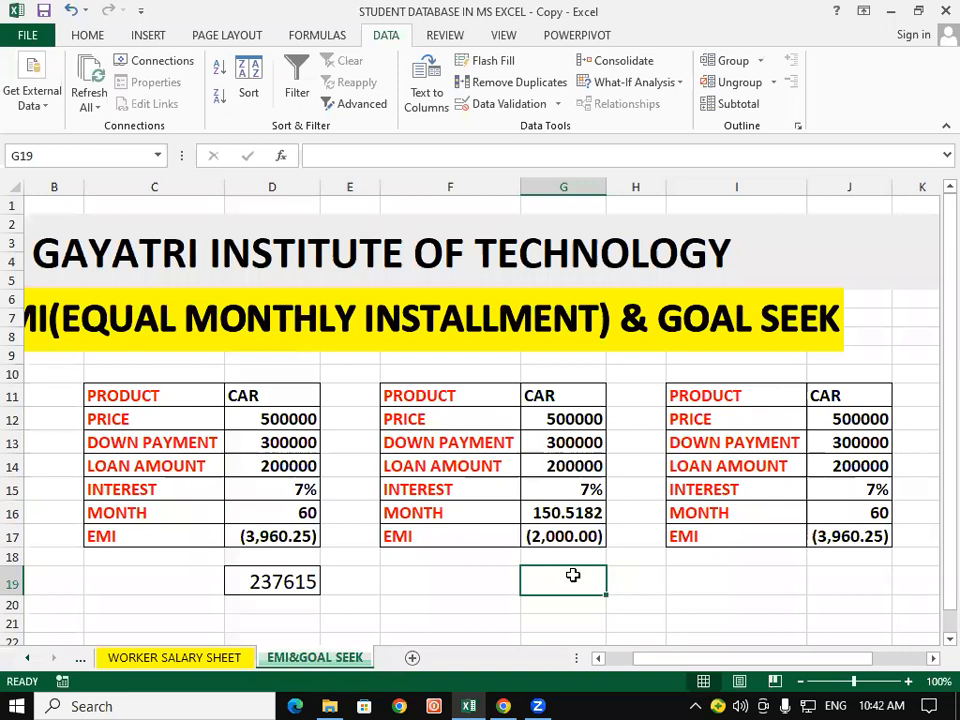
{"action": "left_click", "coordinate": [580, 508]}
{"action": "left_click", "coordinate": [85, 35]}
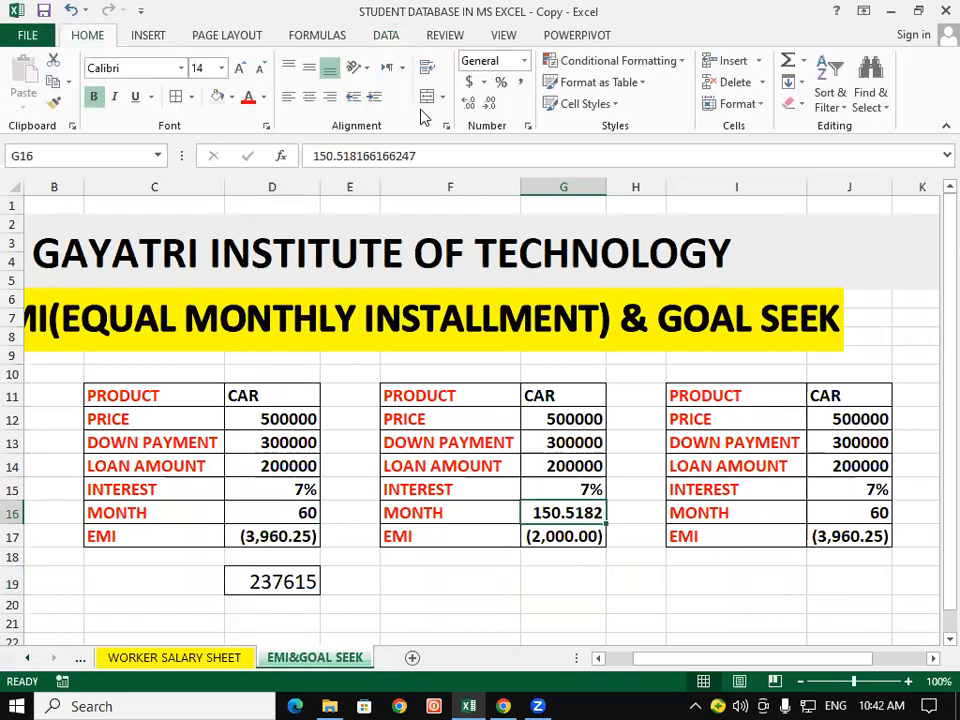
{"action": "left_click", "coordinate": [488, 104]}
{"action": "left_click", "coordinate": [488, 104]}
{"action": "left_click", "coordinate": [488, 104]}
{"action": "left_click", "coordinate": [488, 104]}
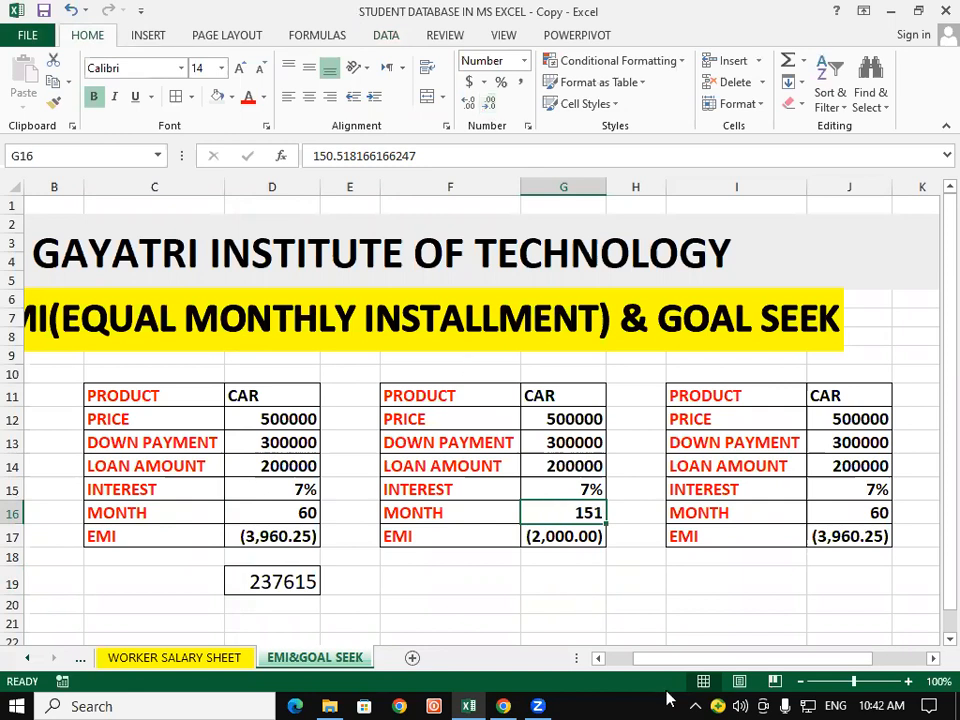
{"action": "left_click", "coordinate": [619, 583]}
{"action": "left_click", "coordinate": [556, 580]}
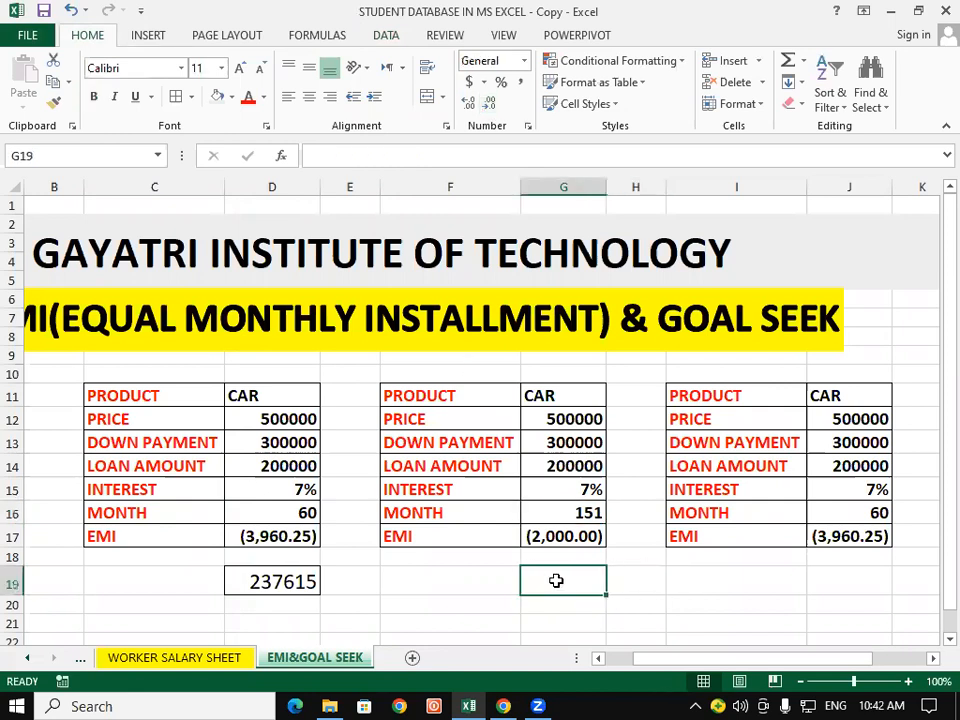
Step: Calculate the second table's total repayment in cell G19 with the formula =2000*151
{"action": "left_click", "coordinate": [570, 513]}
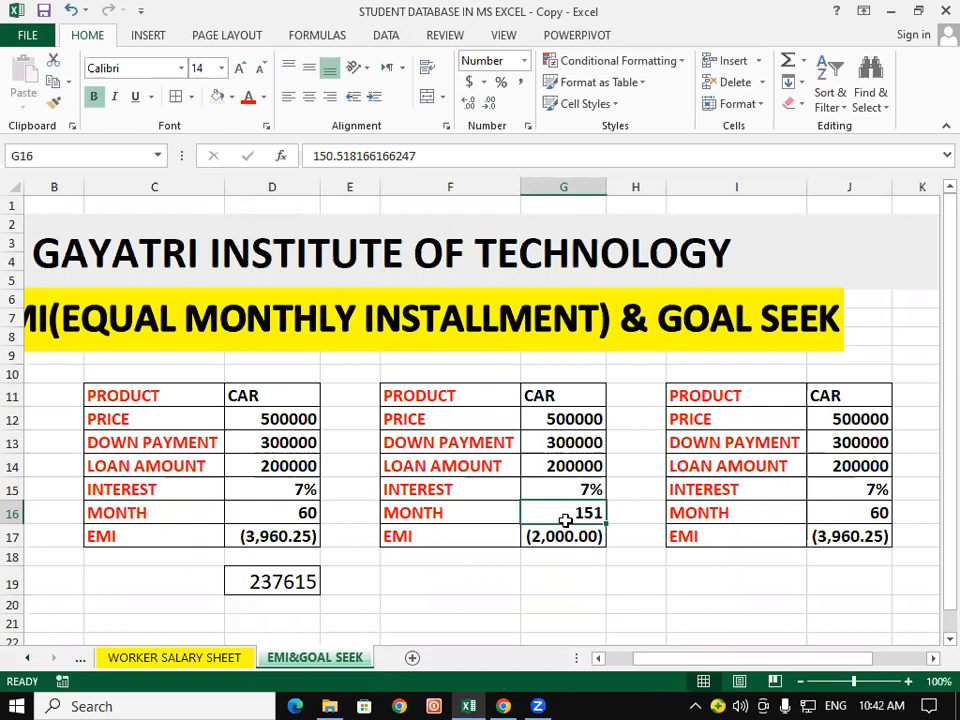
{"action": "left_click", "coordinate": [279, 577]}
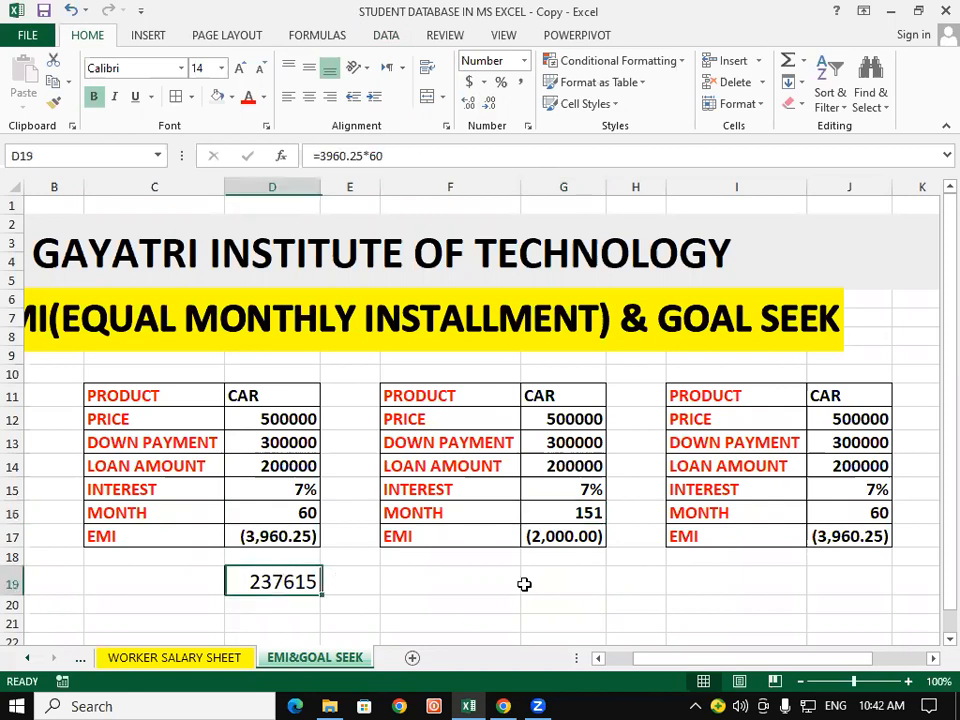
{"action": "left_click", "coordinate": [580, 582]}
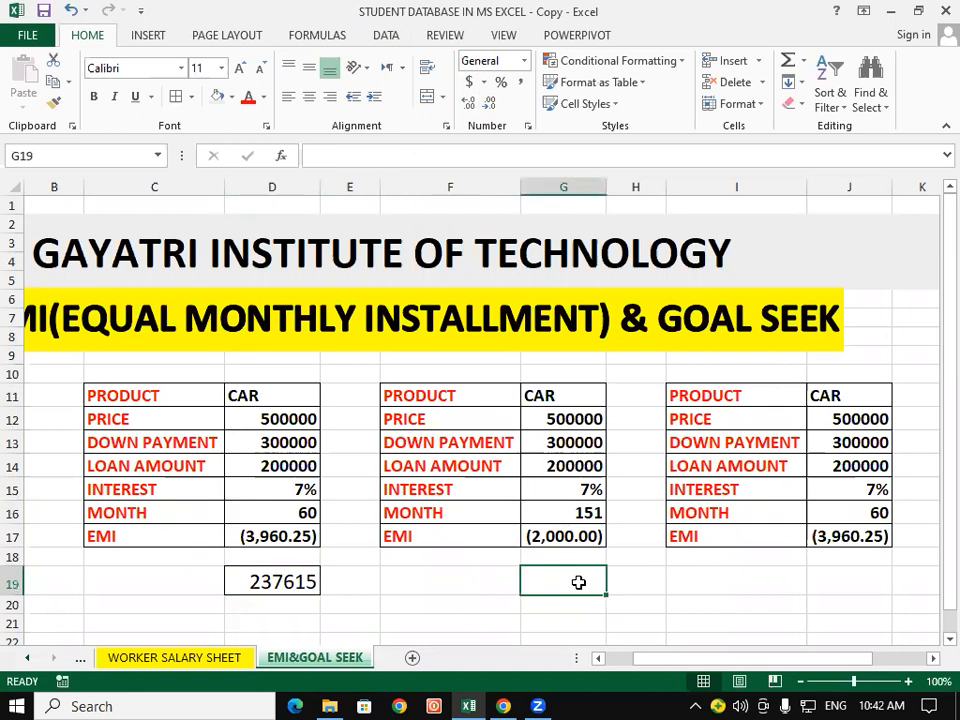
{"action": "type", "text": "="}
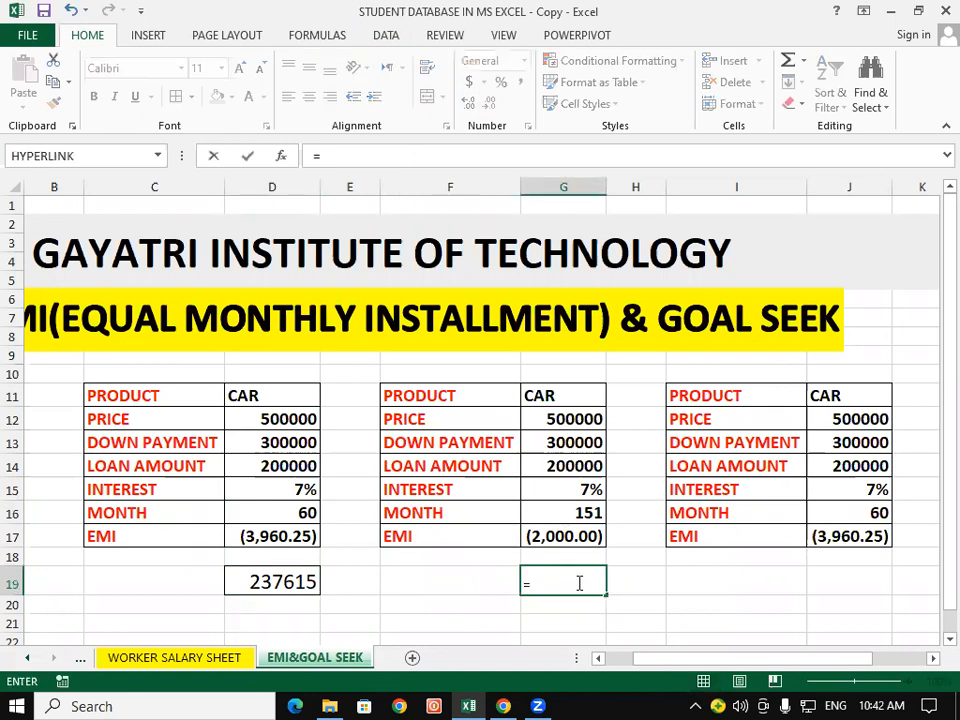
{"action": "type", "text": "20000"}
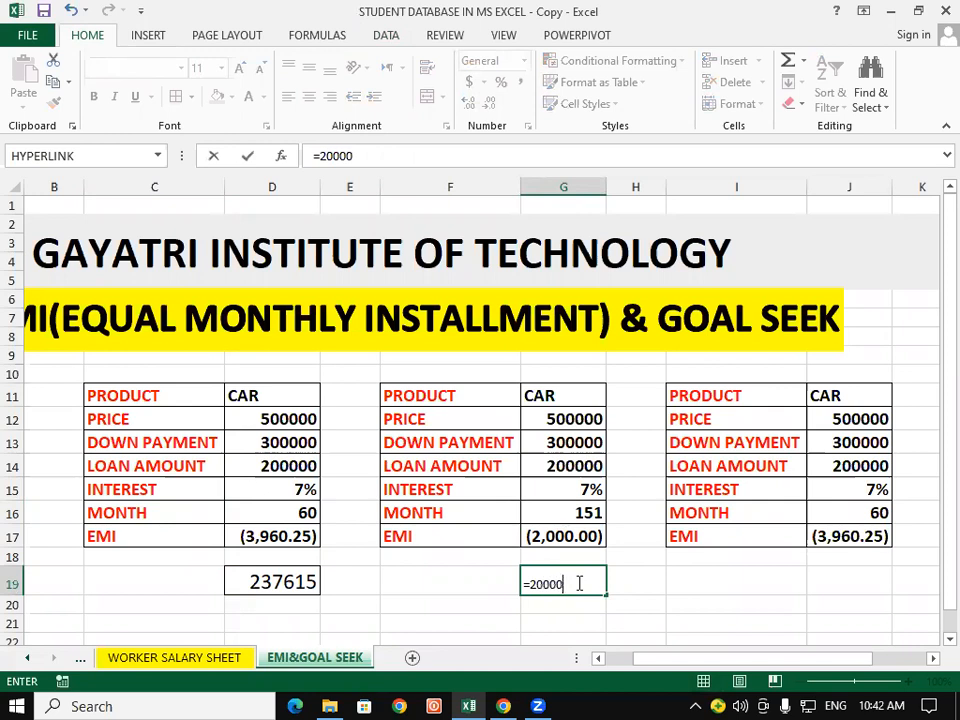
{"action": "key", "text": "BackSpace"}
{"action": "type", "text": "*151"}
{"action": "key", "text": "Return"}
{"action": "left_click", "coordinate": [694, 578]}
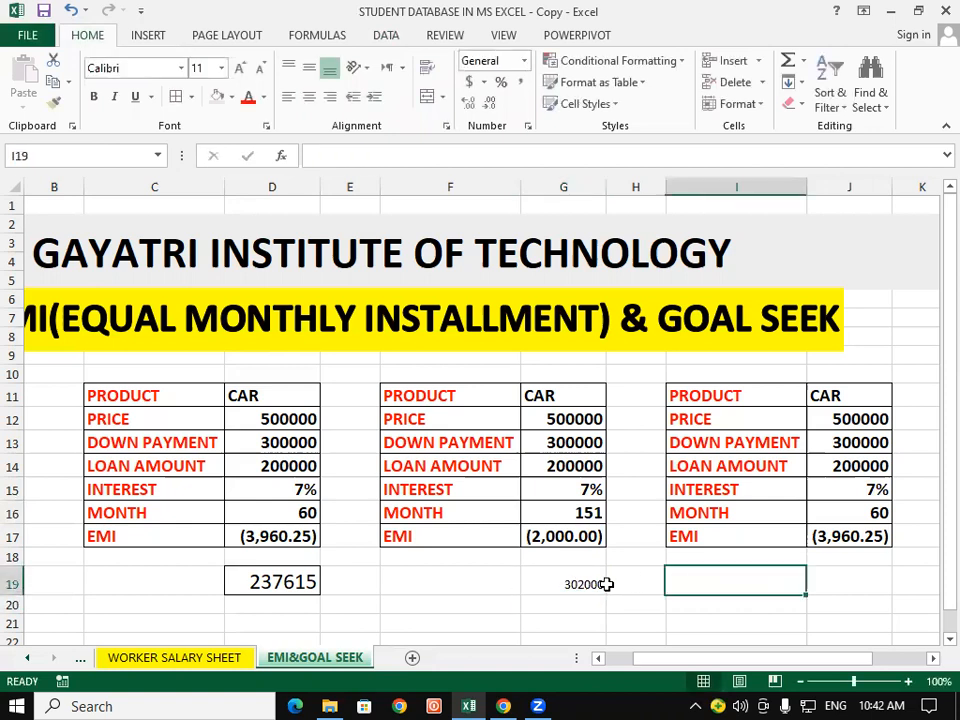
{"action": "left_click", "coordinate": [561, 578]}
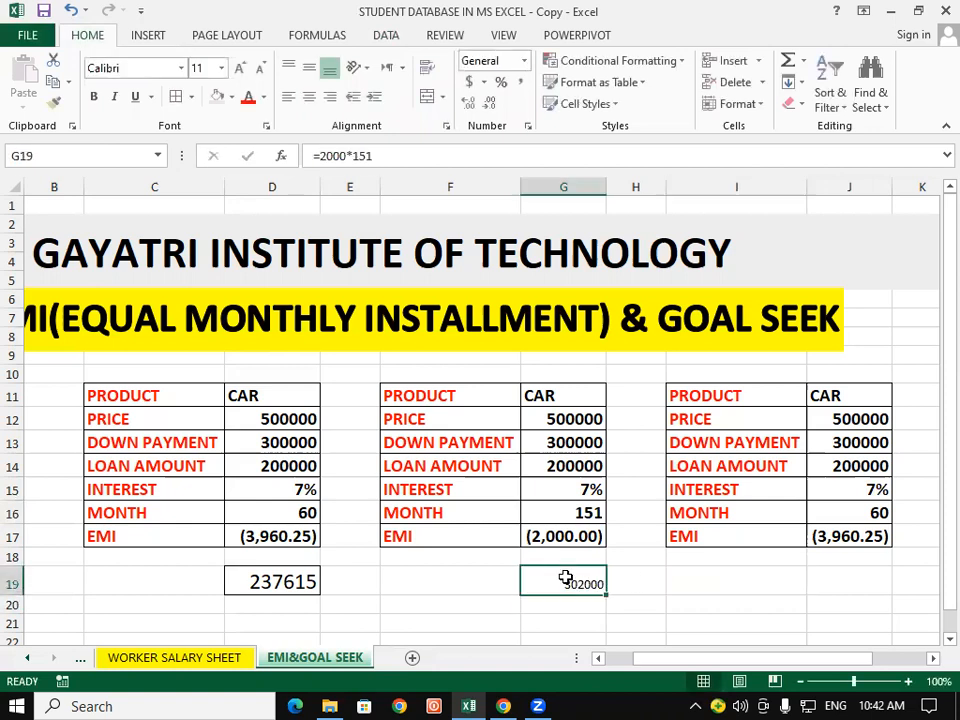
Step: Copy the formatting of down payment cell D13 onto the second table's total repayment in cell G19
{"action": "left_click", "coordinate": [263, 440]}
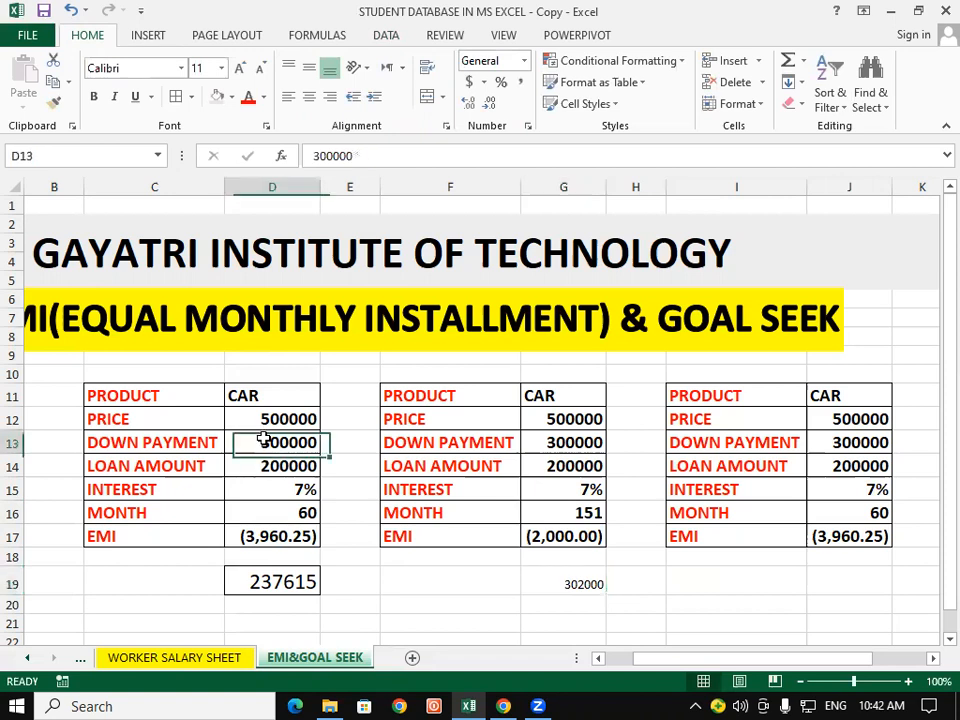
{"action": "left_click", "coordinate": [54, 102]}
{"action": "left_click", "coordinate": [588, 584]}
{"action": "left_click", "coordinate": [670, 586]}
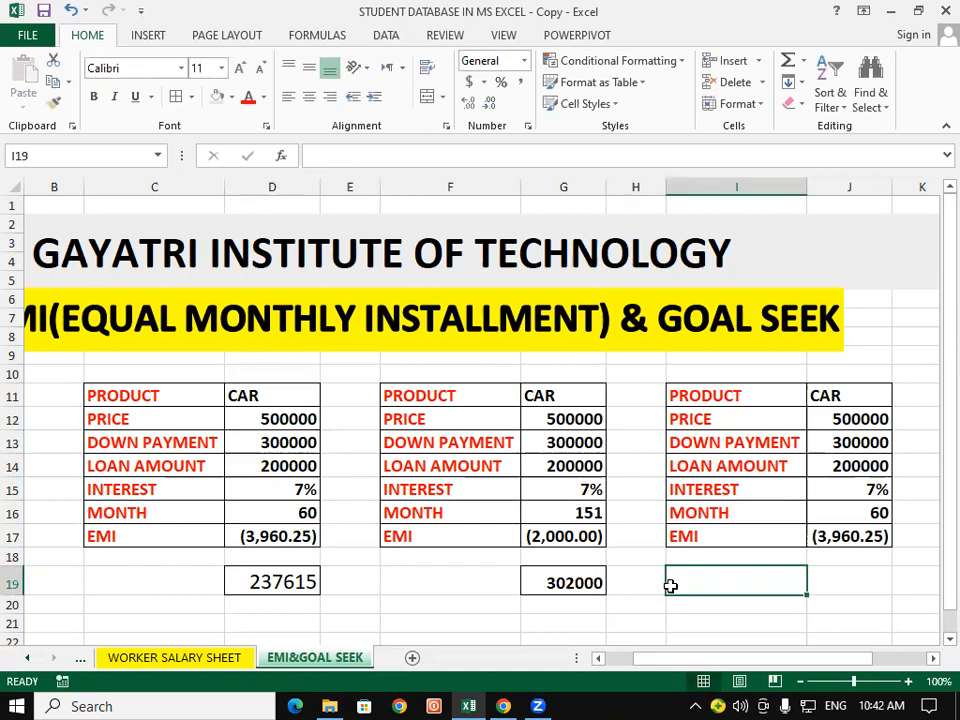
{"action": "left_click", "coordinate": [546, 508]}
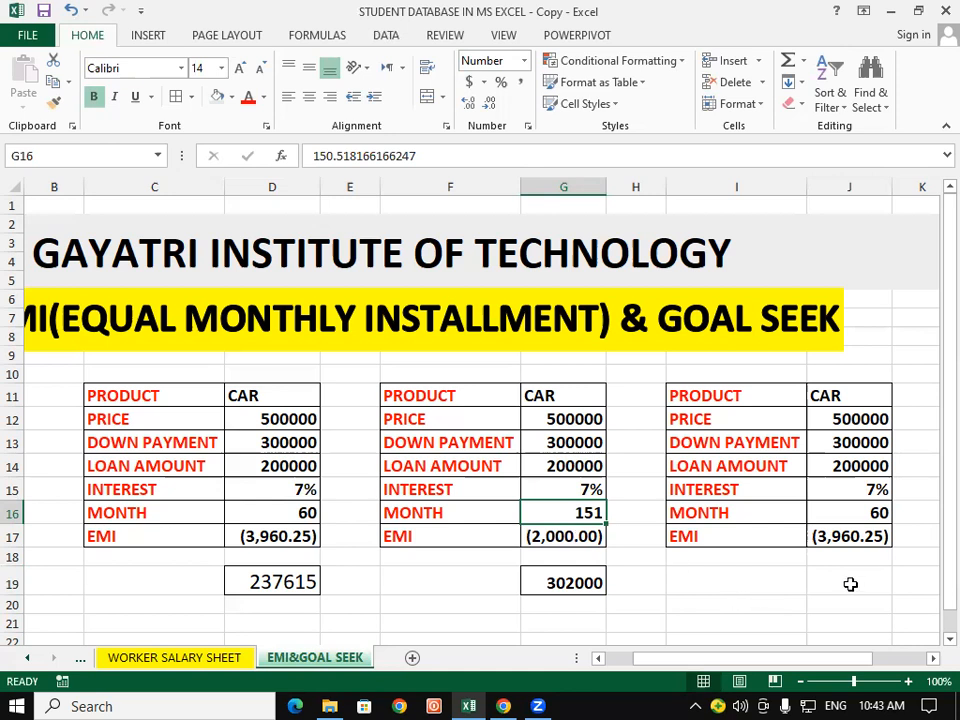
{"action": "left_click", "coordinate": [850, 584]}
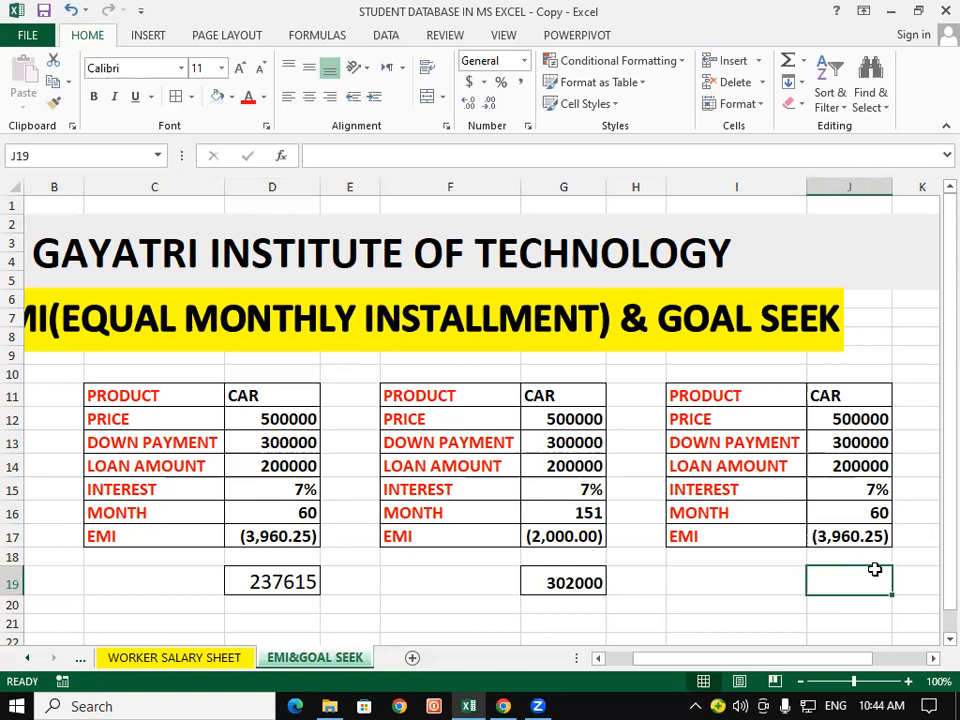
{"action": "left_click", "coordinate": [857, 538]}
{"action": "left_click", "coordinate": [851, 578]}
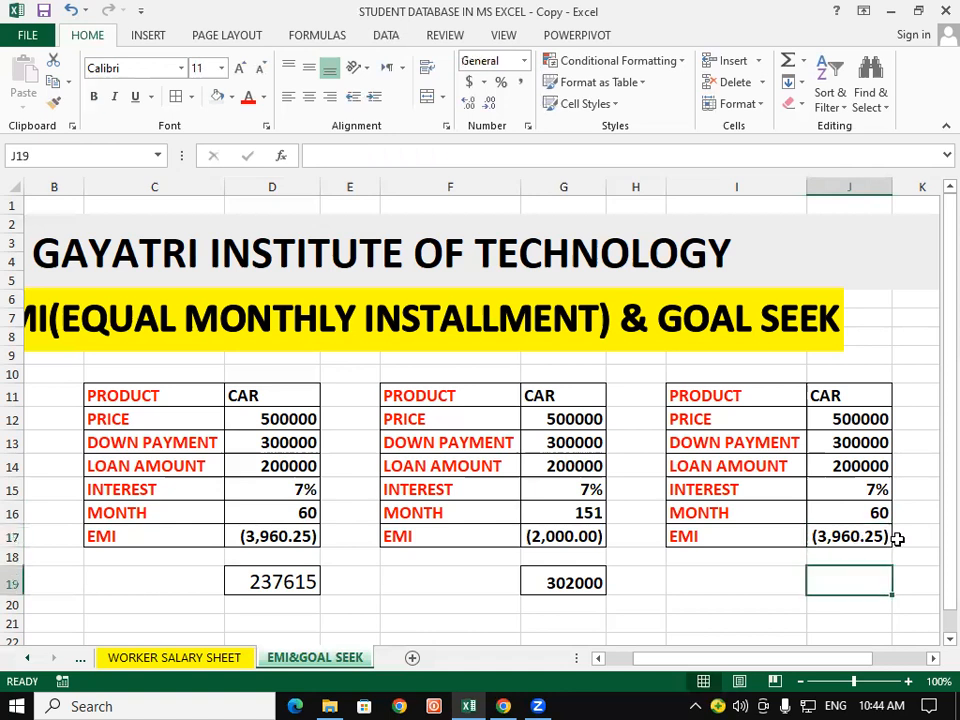
Step: Try to run Goal Seek on the third table, setting the EMI in J17 to (5000) by changing month cell J16
{"action": "left_click", "coordinate": [378, 37]}
{"action": "left_click", "coordinate": [640, 84]}
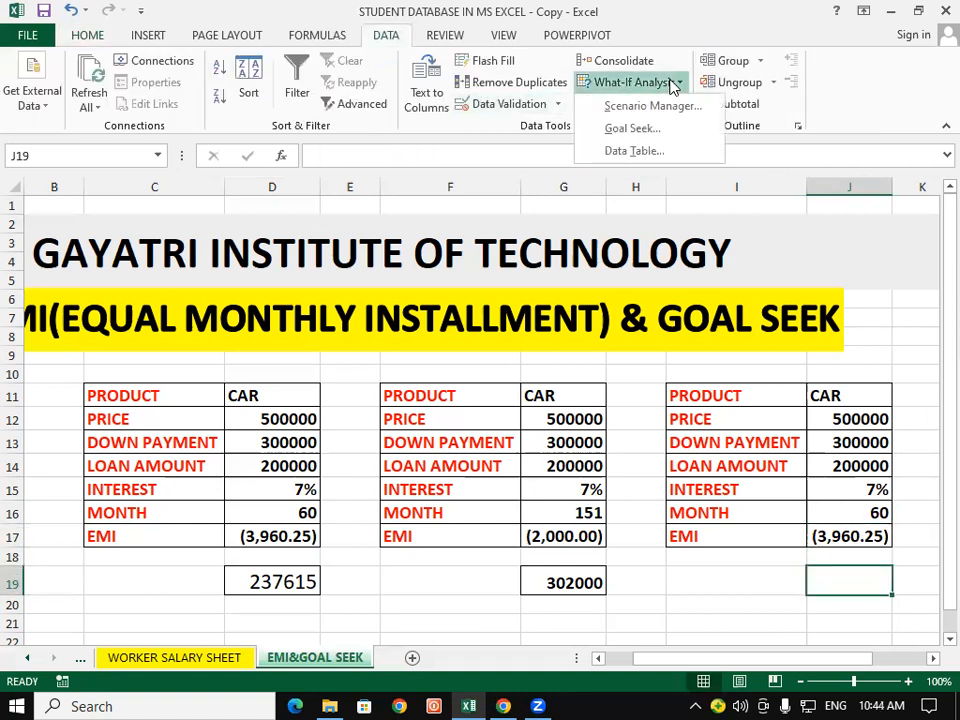
{"action": "left_click", "coordinate": [628, 129]}
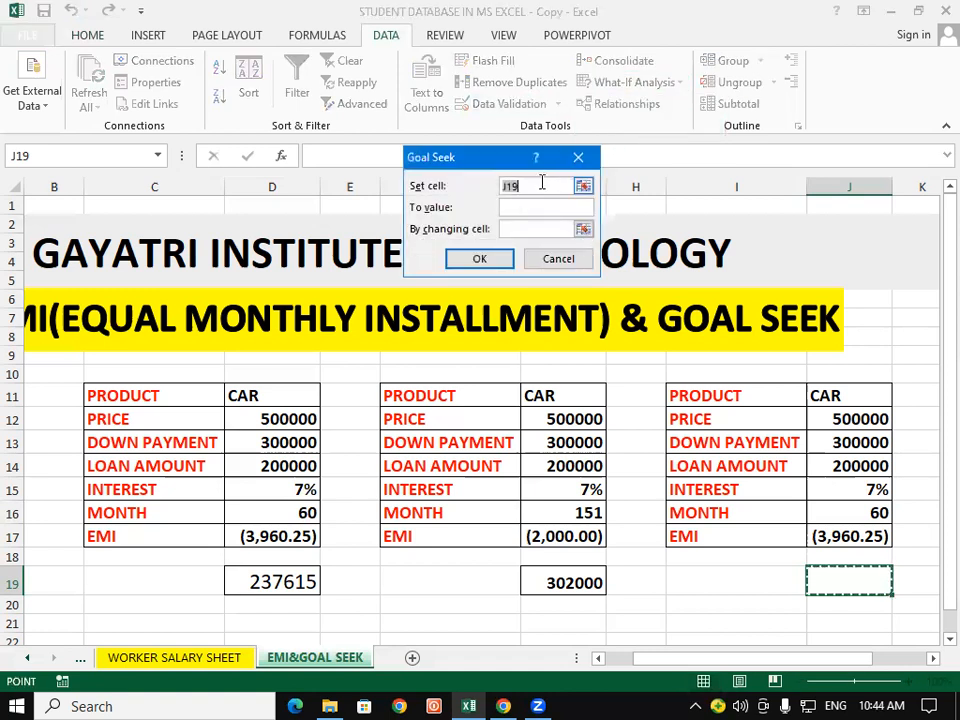
{"action": "key", "text": "BackSpace"}
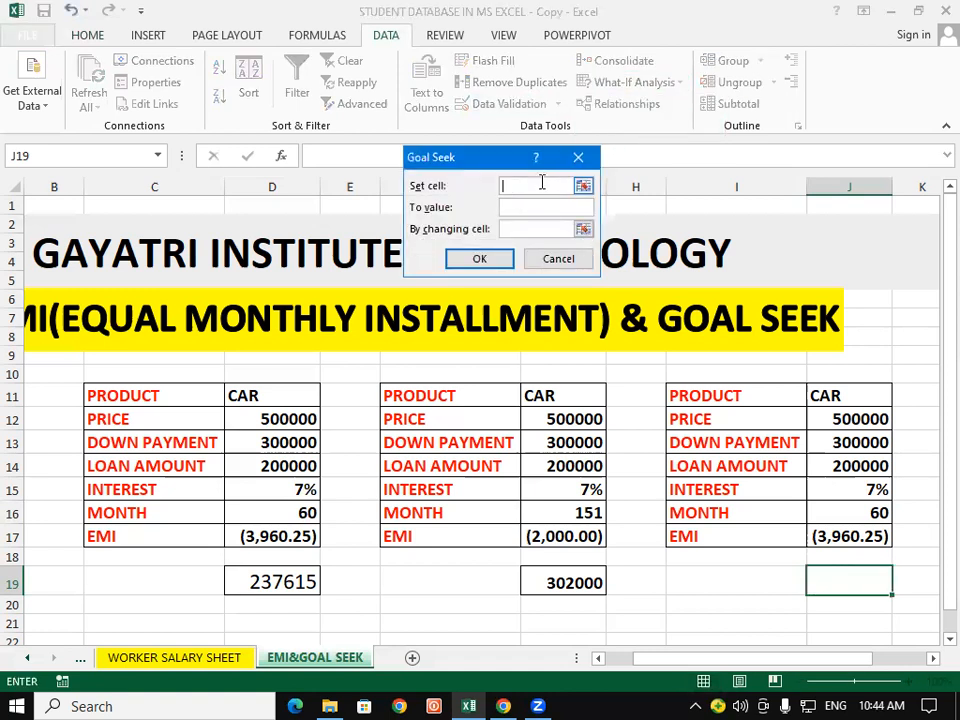
{"action": "left_click", "coordinate": [855, 537]}
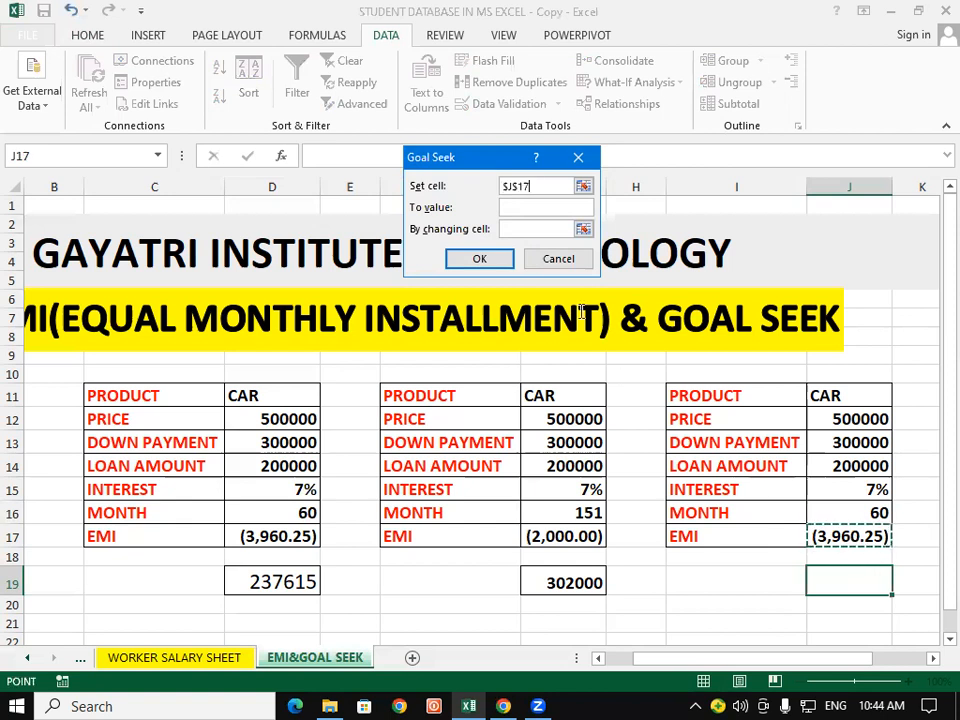
{"action": "left_click", "coordinate": [533, 207]}
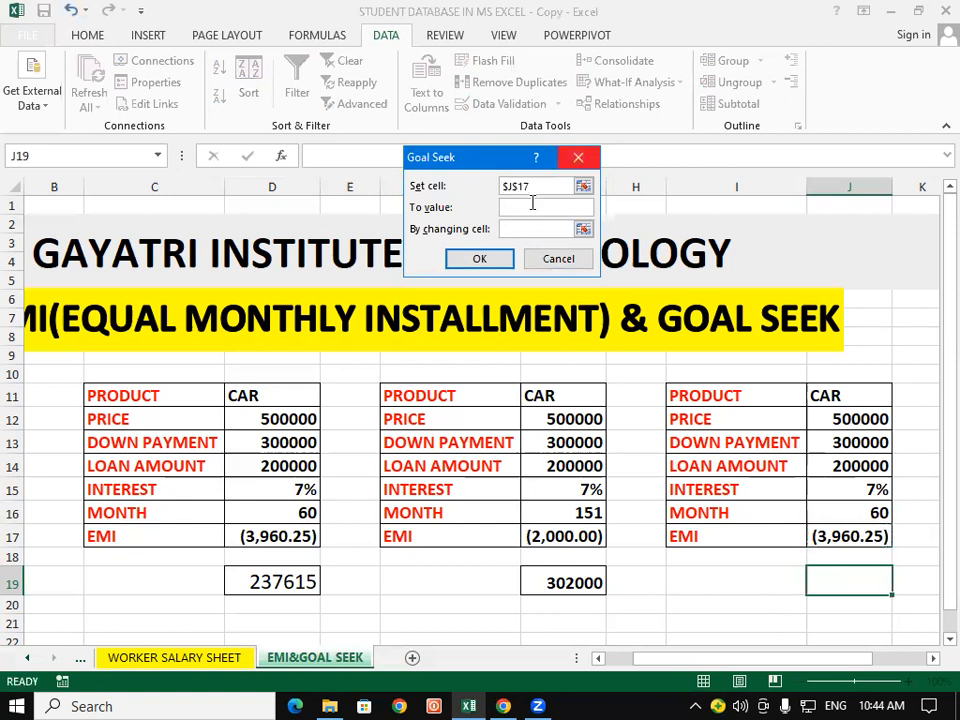
{"action": "type", "text": "(5000"}
{"action": "type", "text": ")"}
{"action": "left_click", "coordinate": [530, 229]}
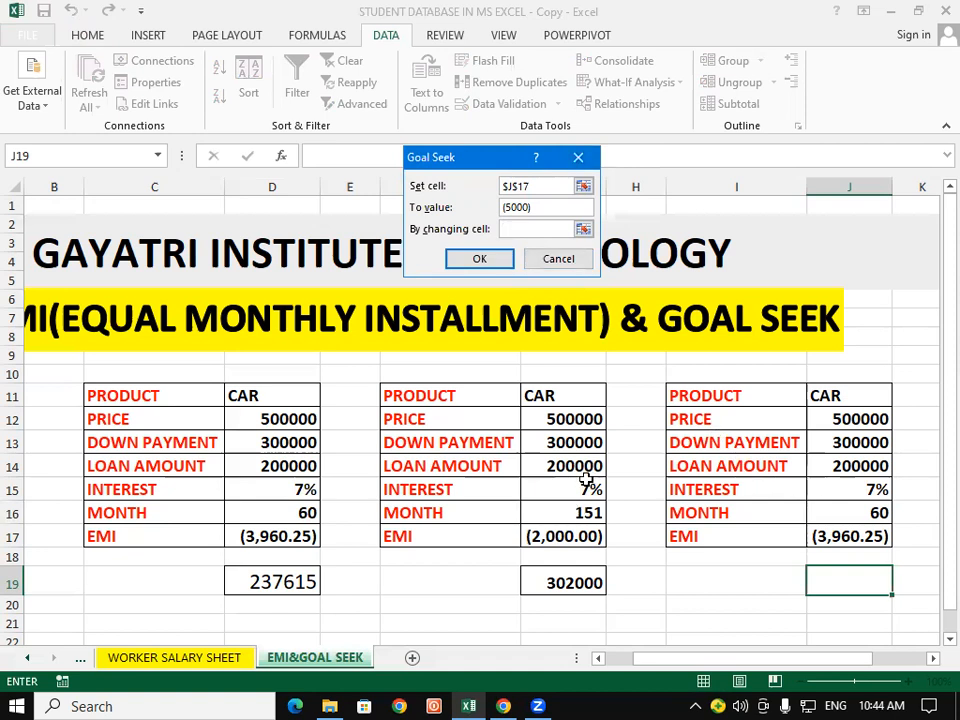
{"action": "left_click", "coordinate": [848, 514]}
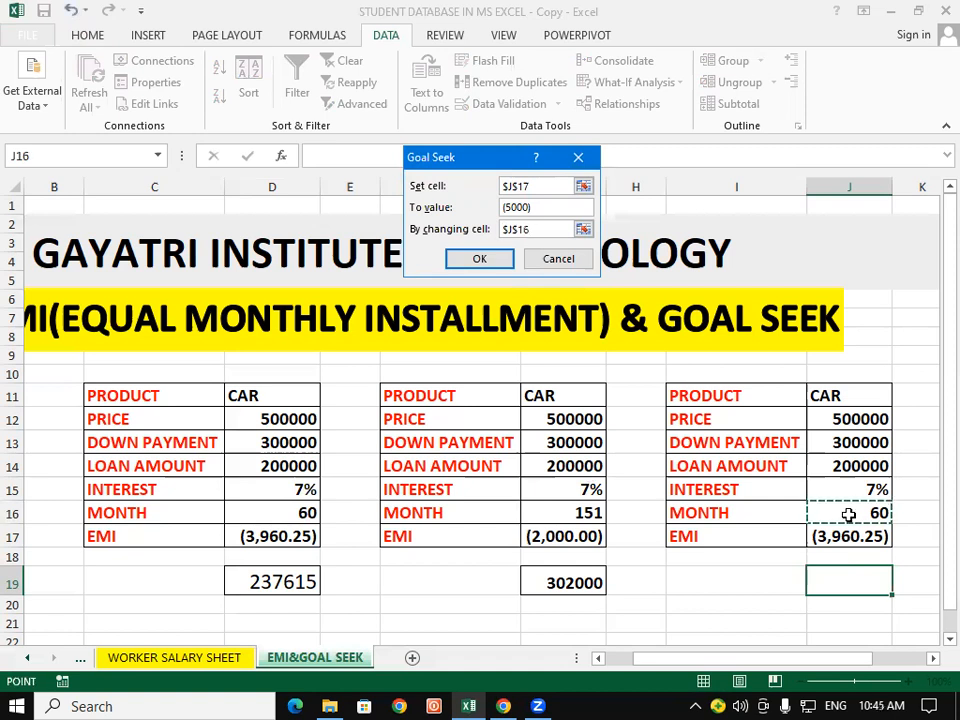
{"action": "left_click", "coordinate": [482, 264]}
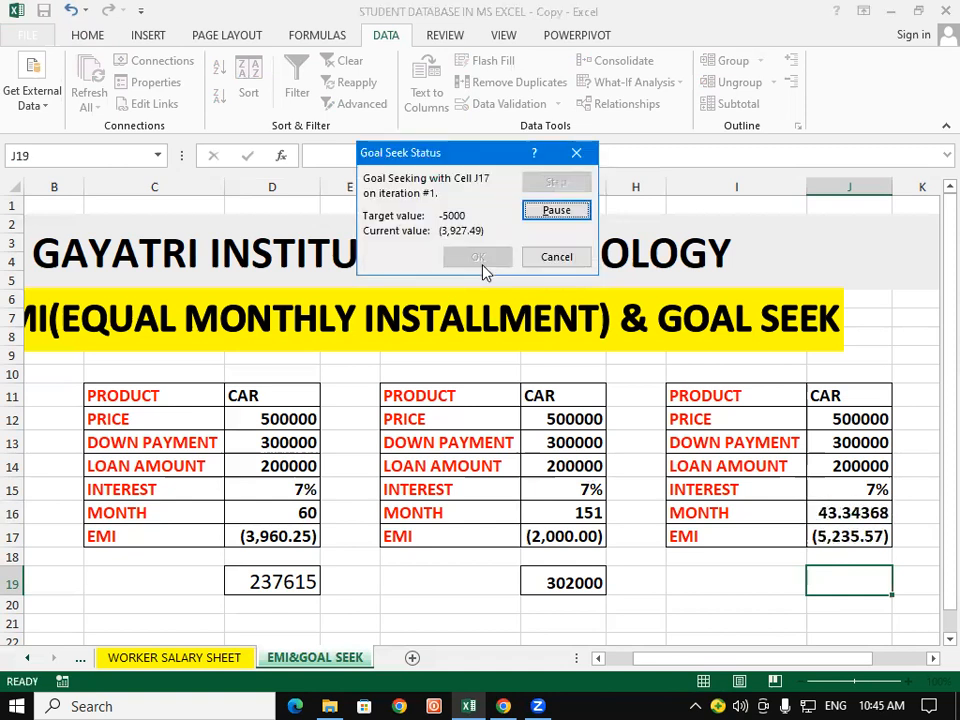
{"action": "left_click", "coordinate": [577, 151]}
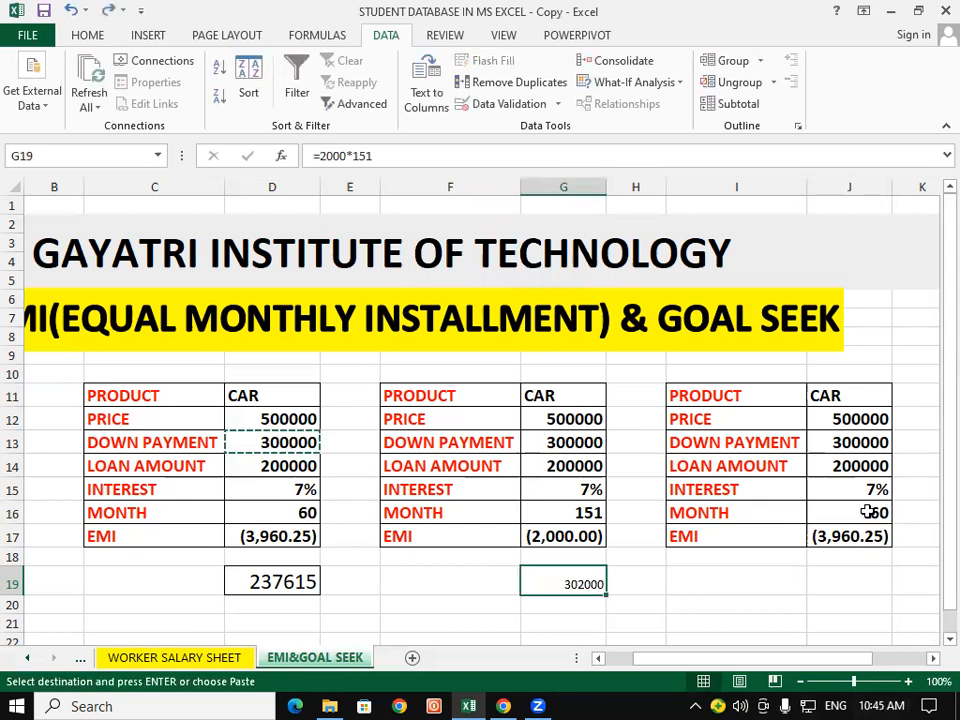
Step: Run Goal Seek to bring the third table's EMI in J17 to (5000) by changing month cell J16, and keep the solution
{"action": "left_click", "coordinate": [818, 584]}
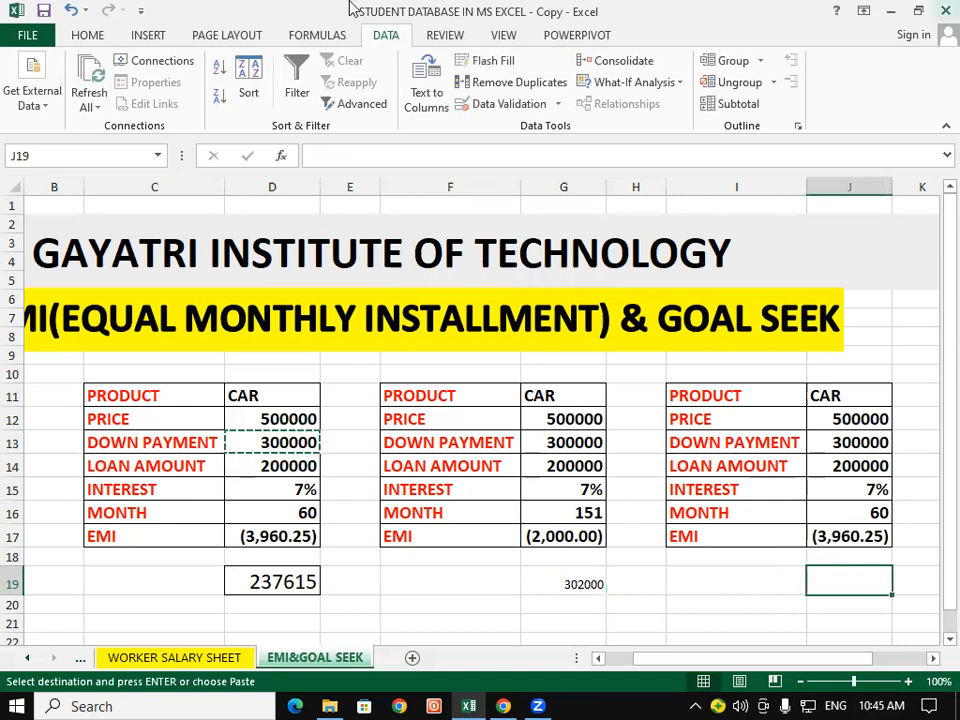
{"action": "left_click", "coordinate": [626, 82]}
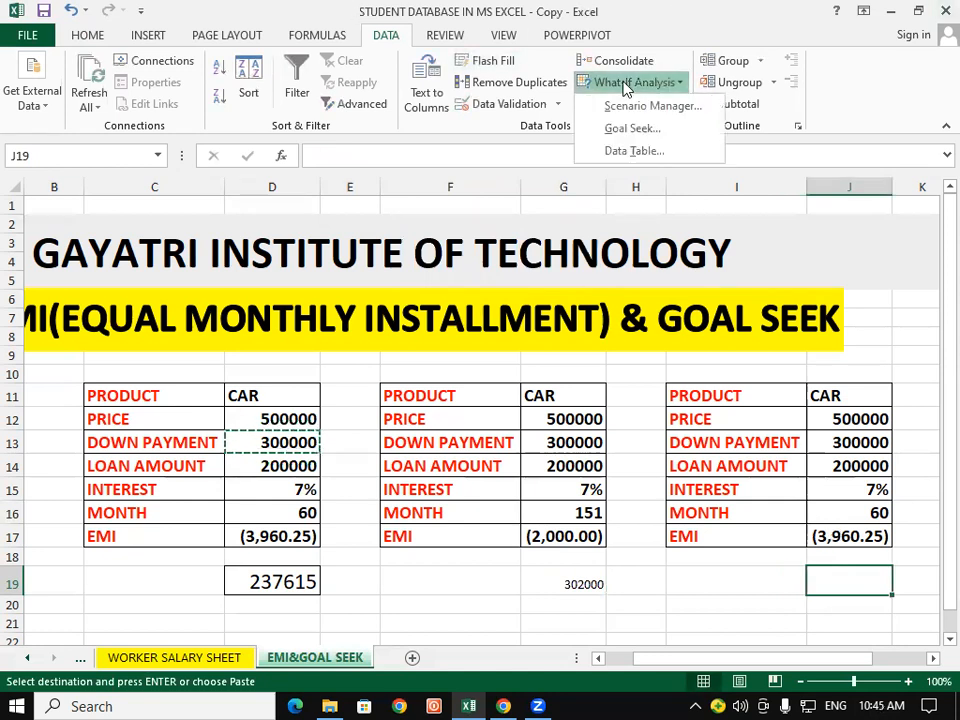
{"action": "left_click", "coordinate": [645, 128]}
{"action": "key", "text": "BackSpace"}
{"action": "left_click", "coordinate": [866, 536]}
{"action": "left_click", "coordinate": [534, 204]}
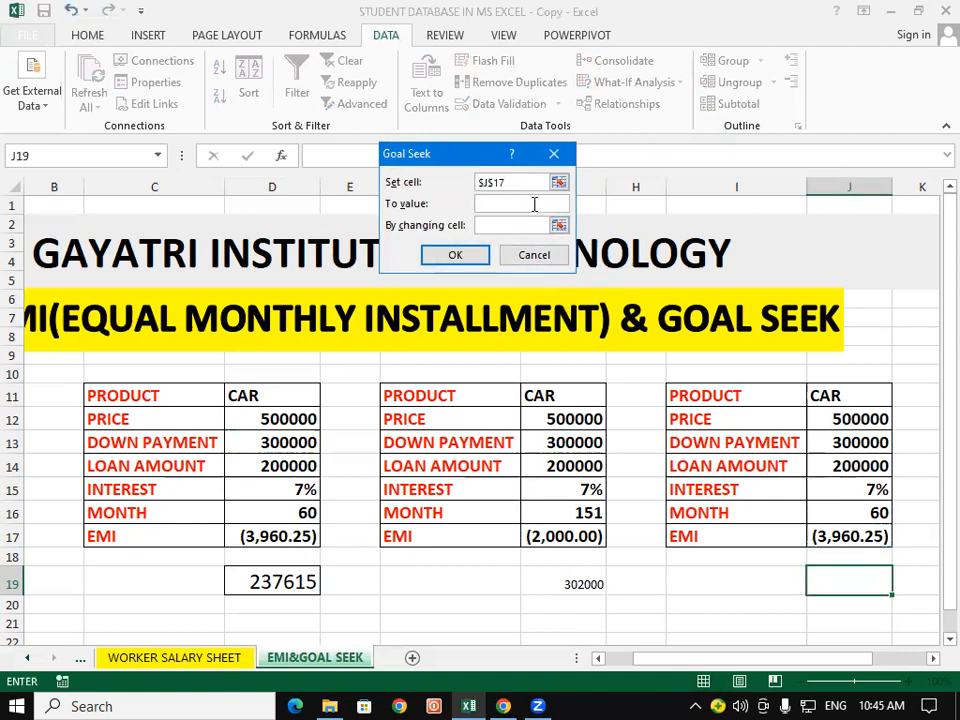
{"action": "type", "text": "(500"}
{"action": "type", "text": "0)"}
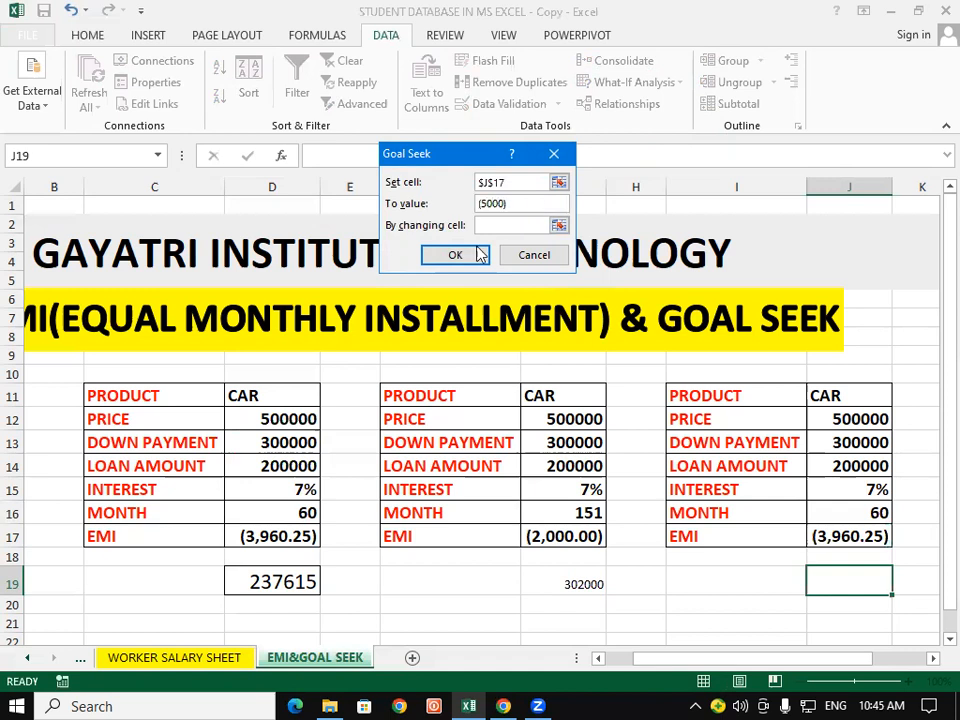
{"action": "left_click", "coordinate": [499, 223]}
{"action": "left_click", "coordinate": [868, 512]}
{"action": "left_click", "coordinate": [468, 258]}
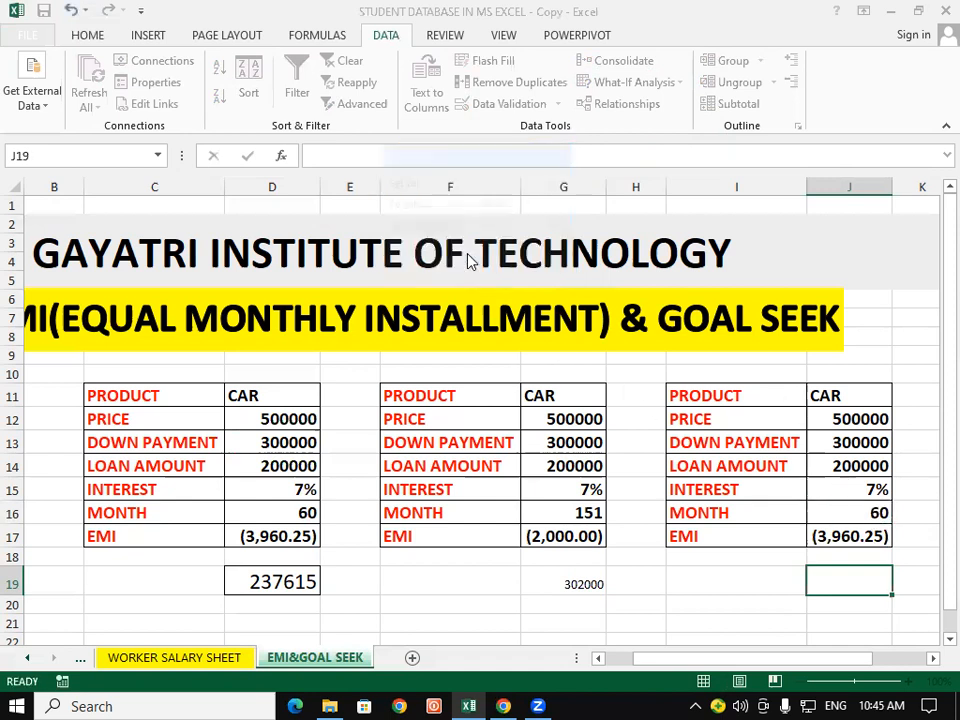
{"action": "left_click", "coordinate": [452, 253]}
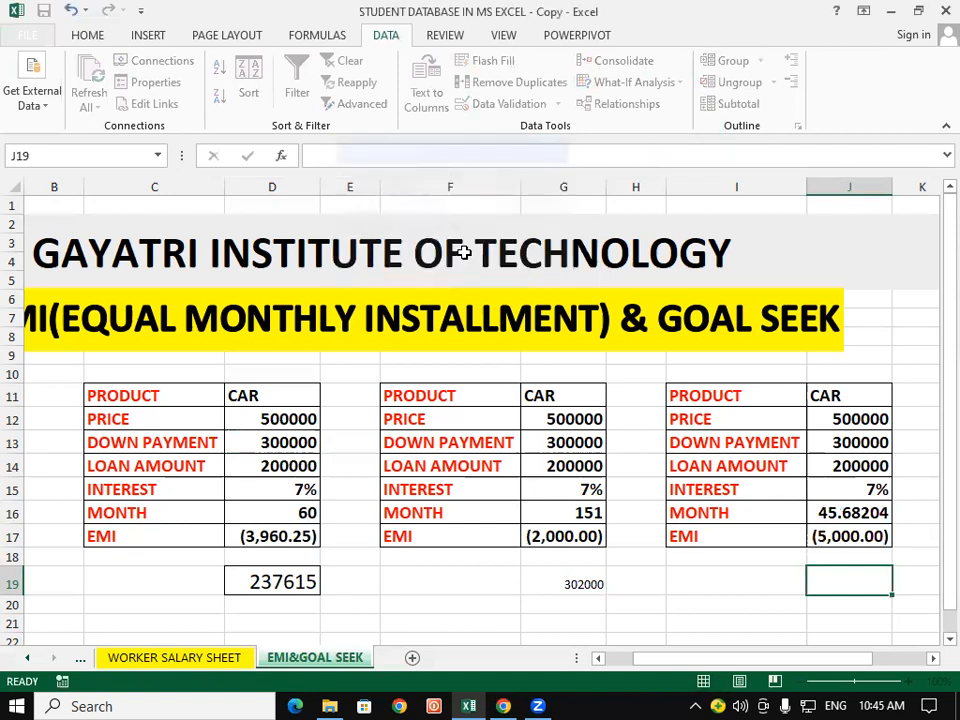
{"action": "left_click", "coordinate": [745, 572]}
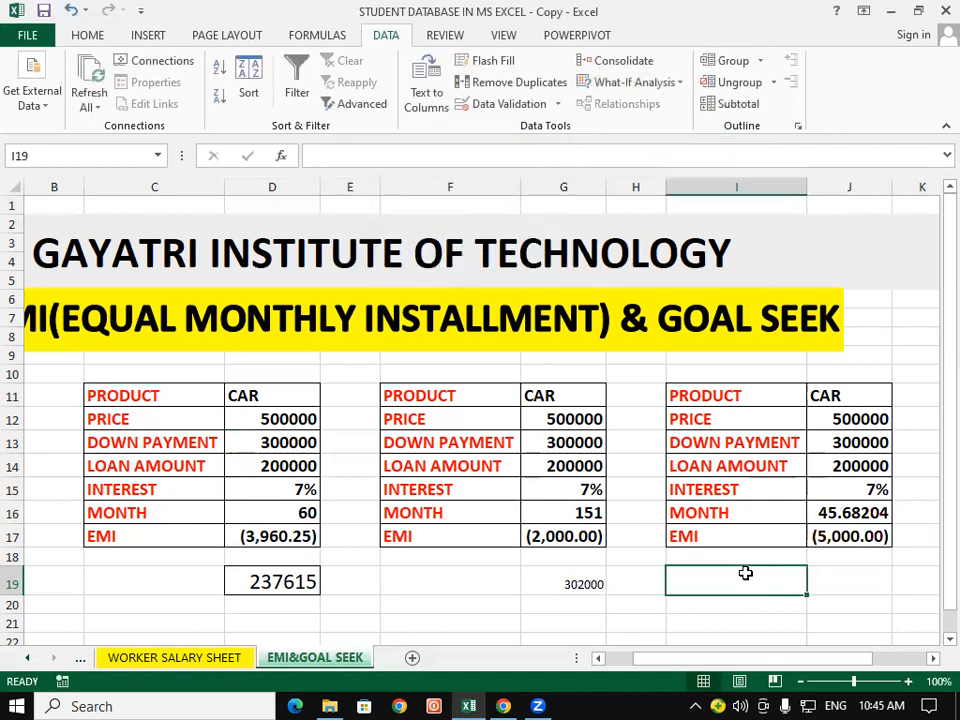
Step: Apply the bold, bordered 14-point formatting of cell D13 to the total repayment in cell G19
{"action": "left_click", "coordinate": [298, 443]}
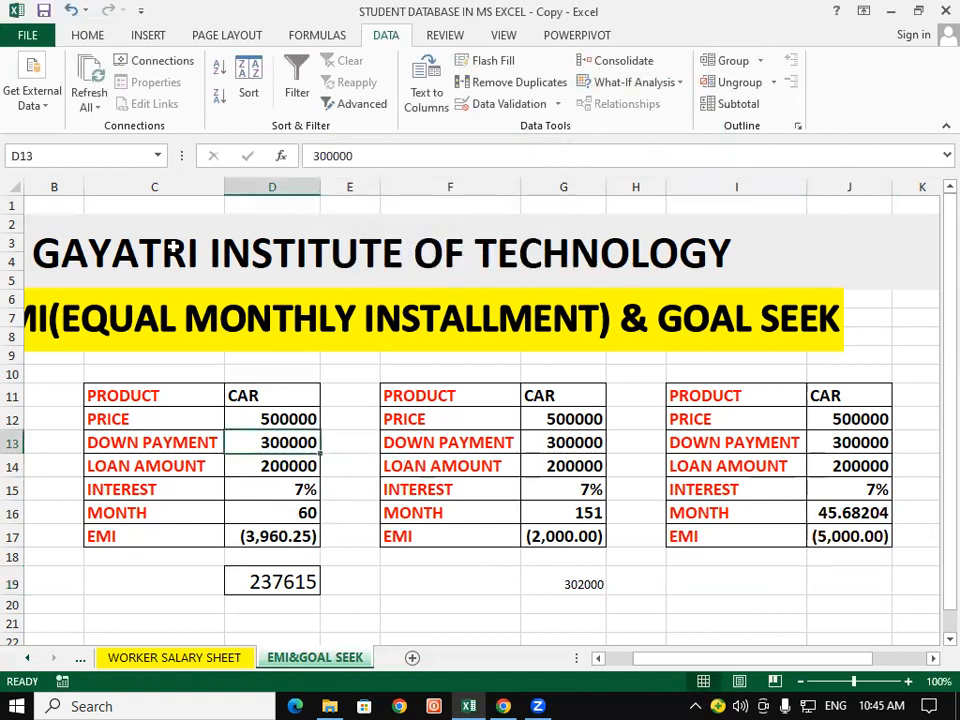
{"action": "left_click", "coordinate": [88, 34]}
{"action": "left_click", "coordinate": [58, 103]}
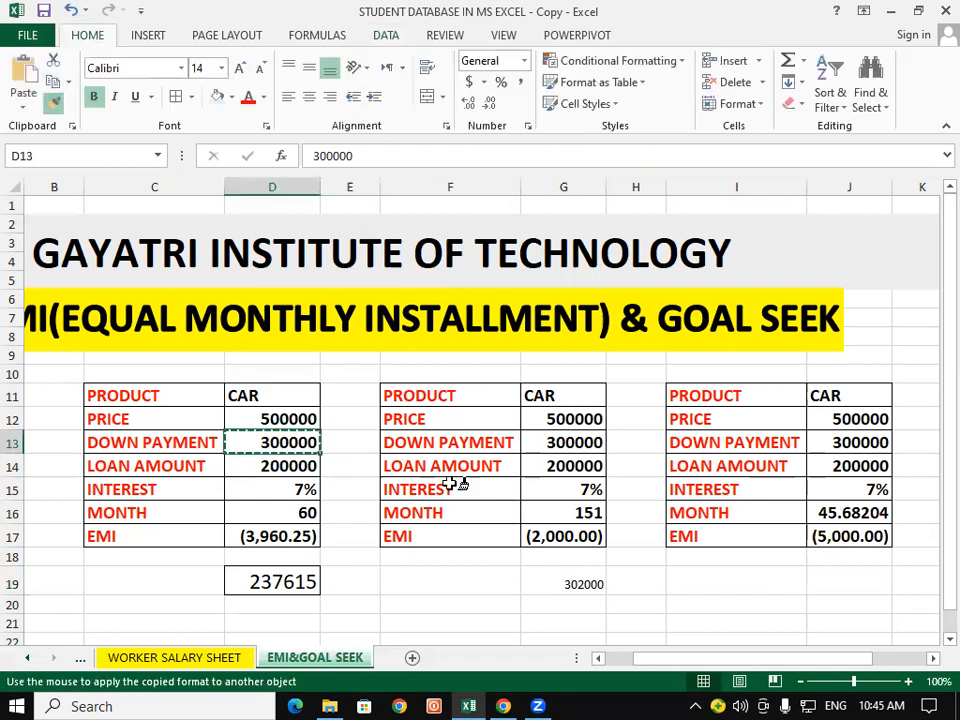
{"action": "left_click", "coordinate": [569, 584]}
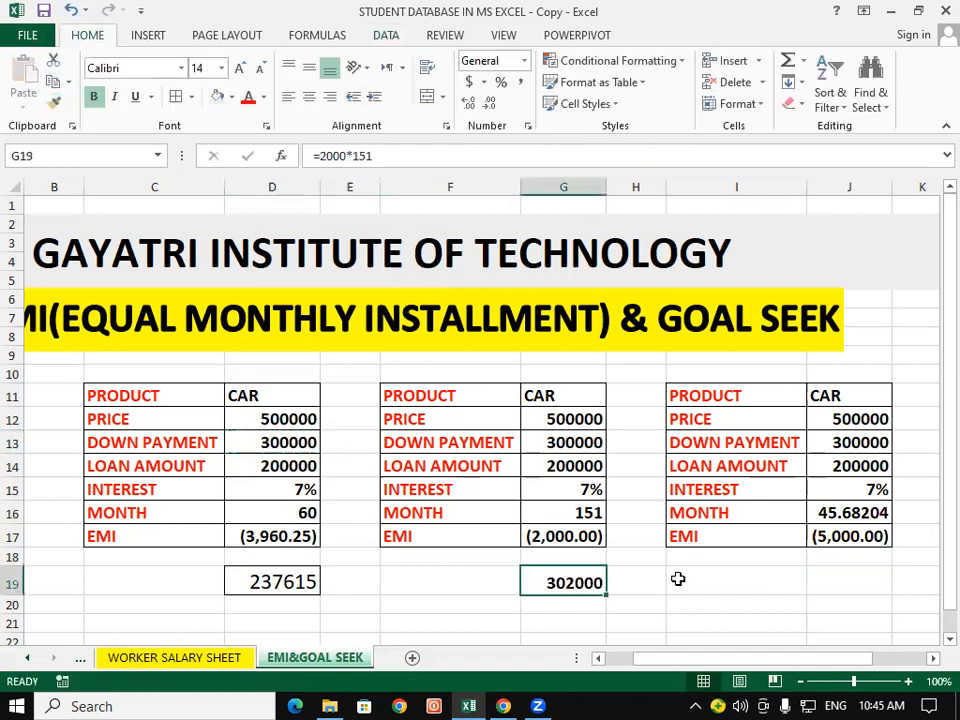
{"action": "left_click", "coordinate": [678, 579]}
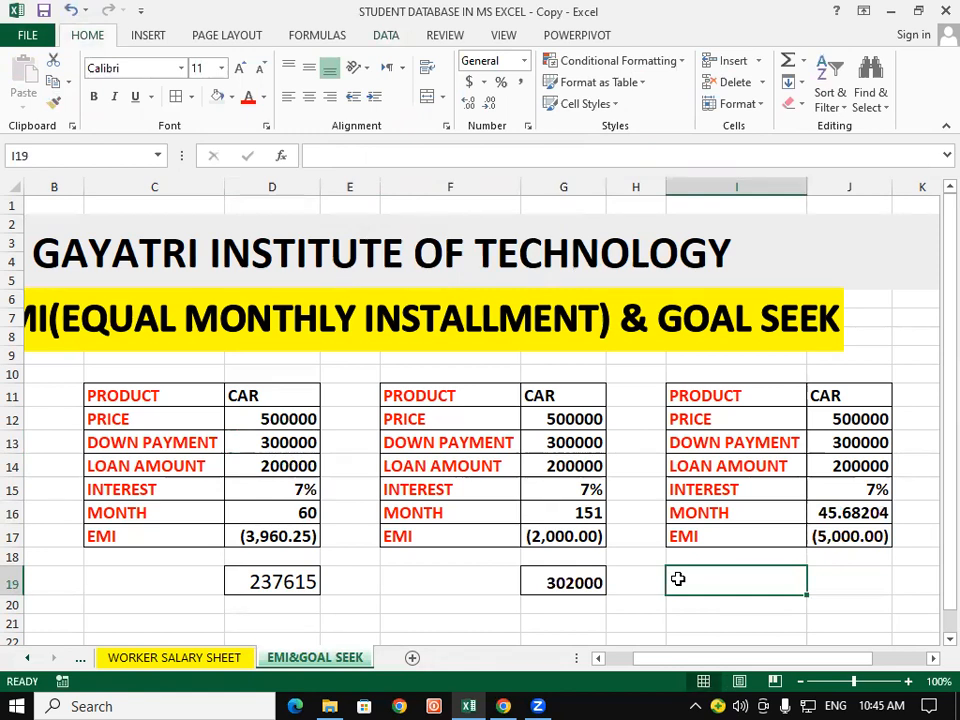
Step: Format the third table's month value in cell J16 to display as a whole number without decimals
{"action": "left_click", "coordinate": [824, 513]}
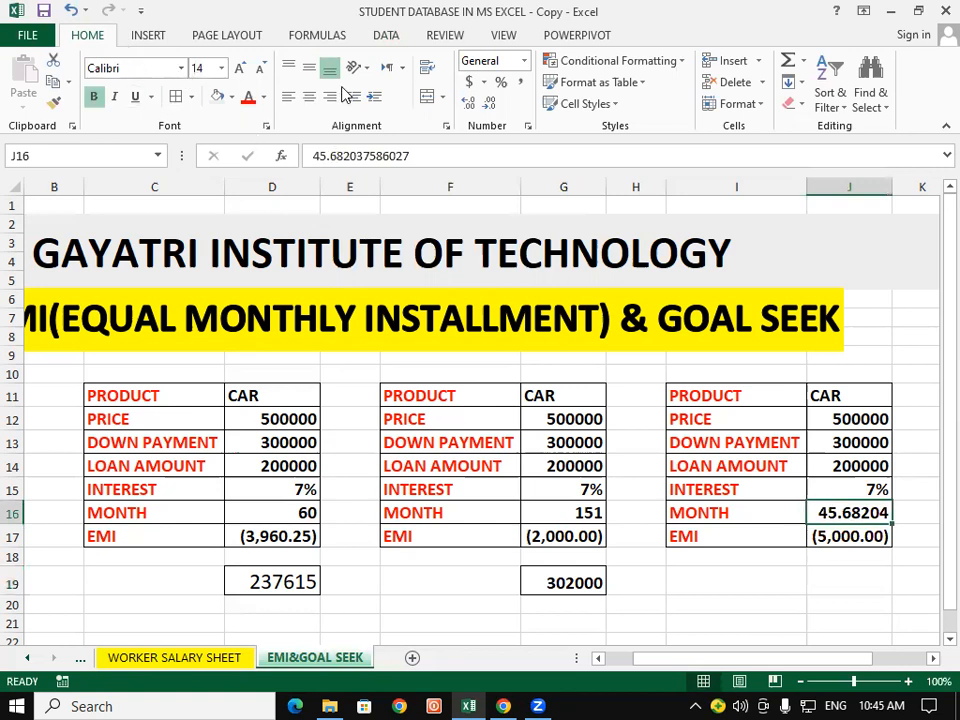
{"action": "left_click", "coordinate": [493, 103]}
{"action": "left_click", "coordinate": [493, 103]}
{"action": "left_click", "coordinate": [493, 103]}
{"action": "left_click", "coordinate": [493, 103]}
{"action": "left_click", "coordinate": [493, 103]}
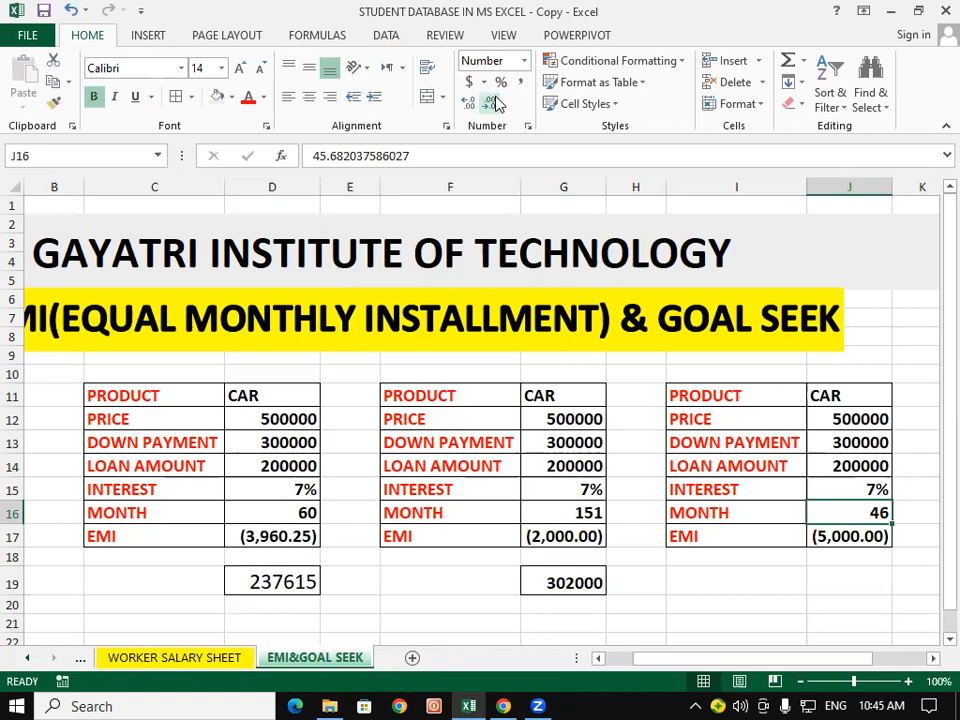
{"action": "left_click", "coordinate": [826, 578]}
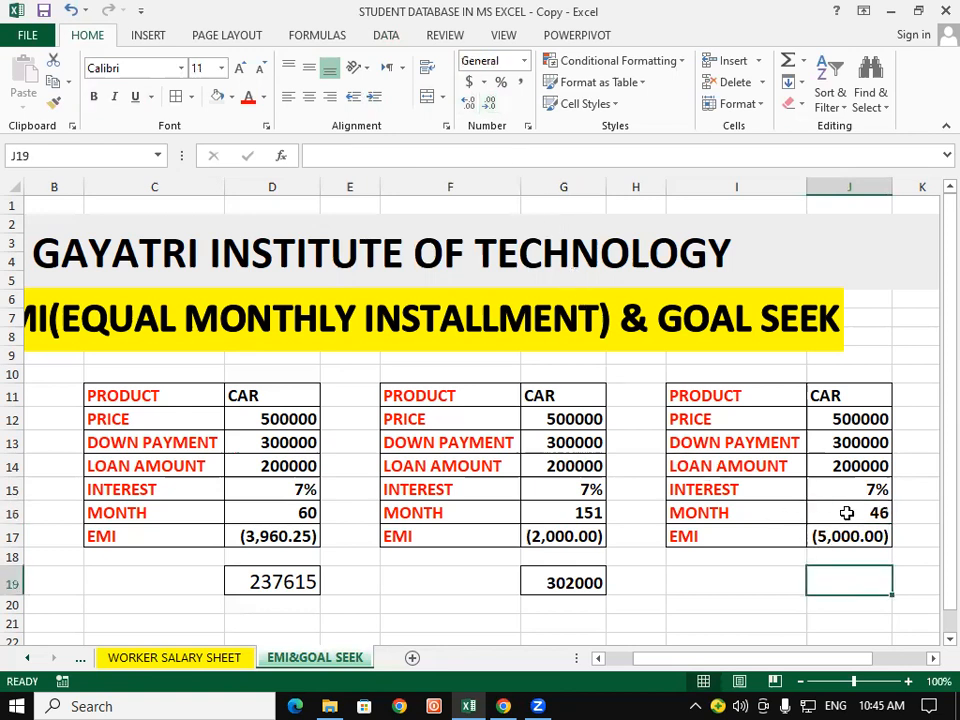
{"action": "left_click", "coordinate": [846, 512]}
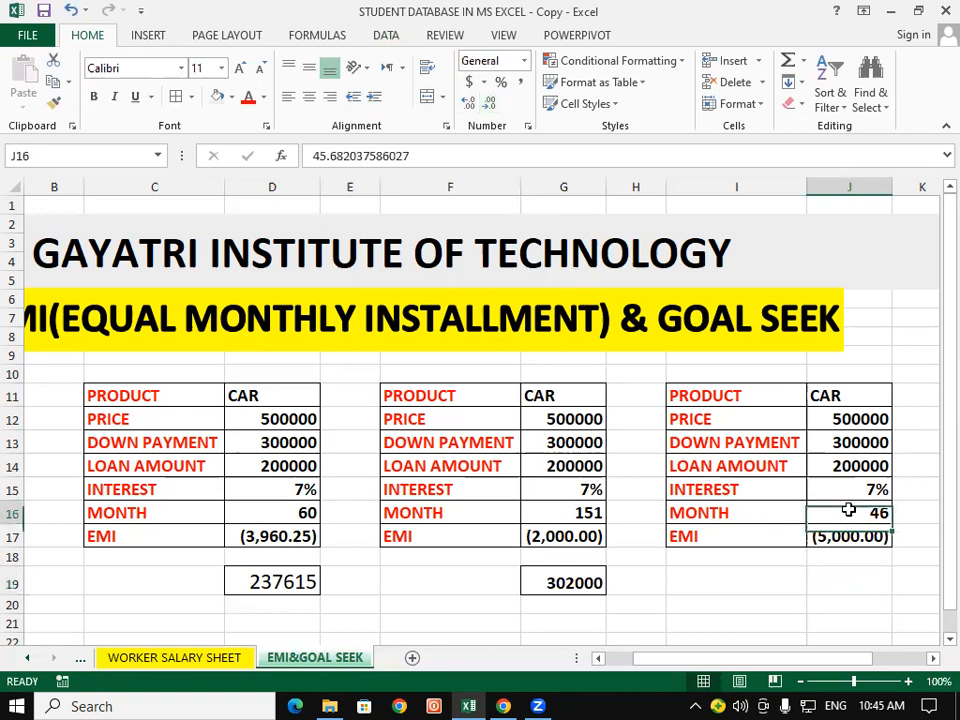
{"action": "left_click", "coordinate": [824, 575]}
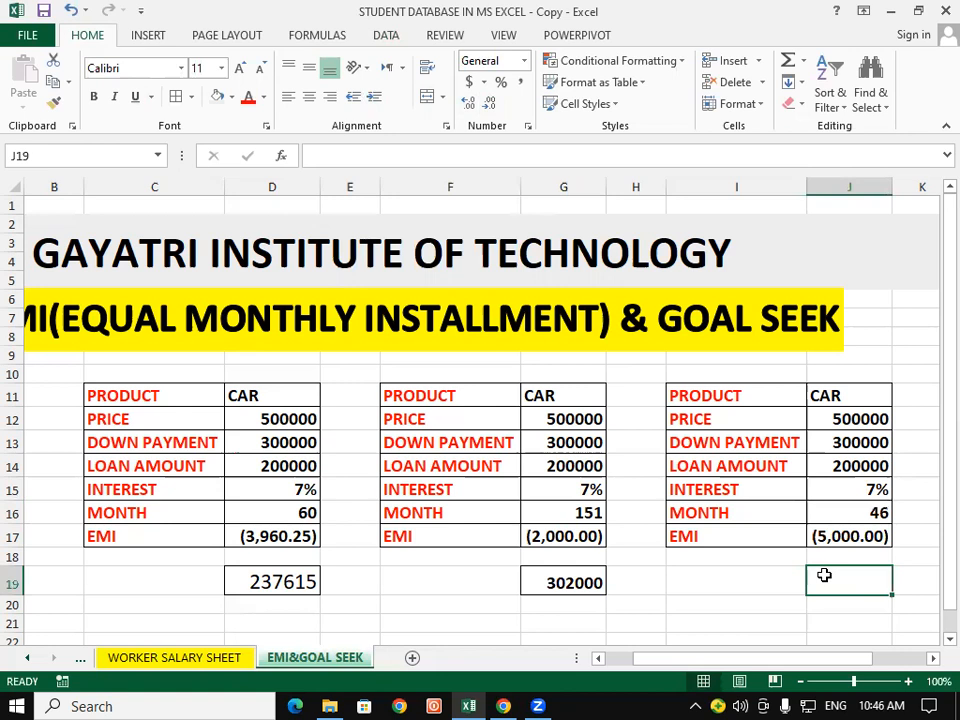
{"action": "left_click", "coordinate": [590, 514]}
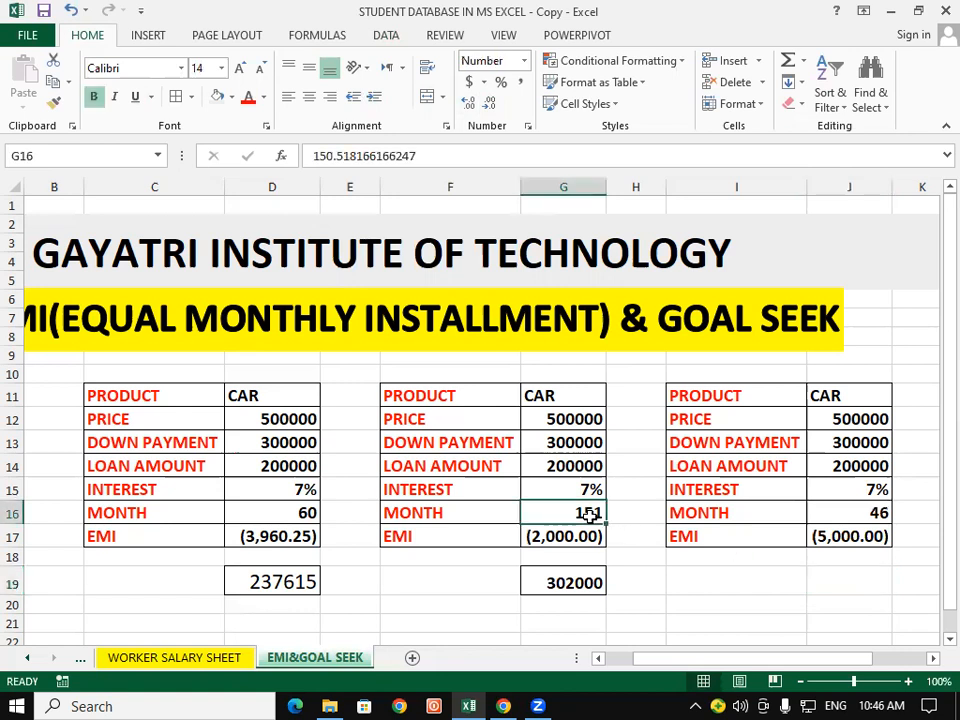
{"action": "left_click", "coordinate": [866, 512]}
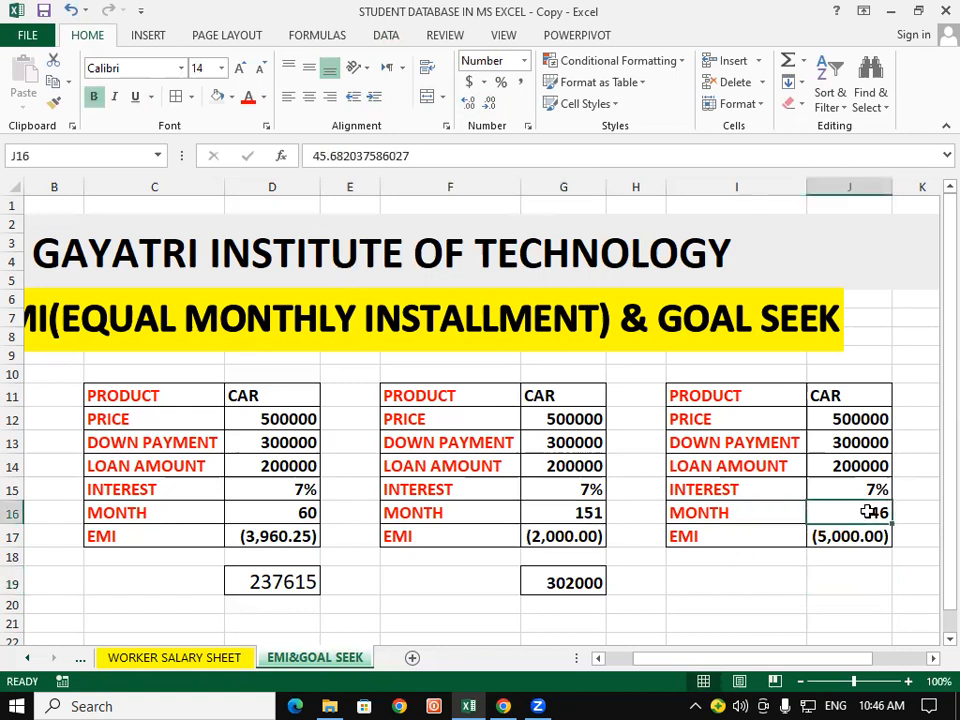
Step: Calculate the third table's total repayment in cell J19 with the formula =5000*46
{"action": "left_click", "coordinate": [843, 573]}
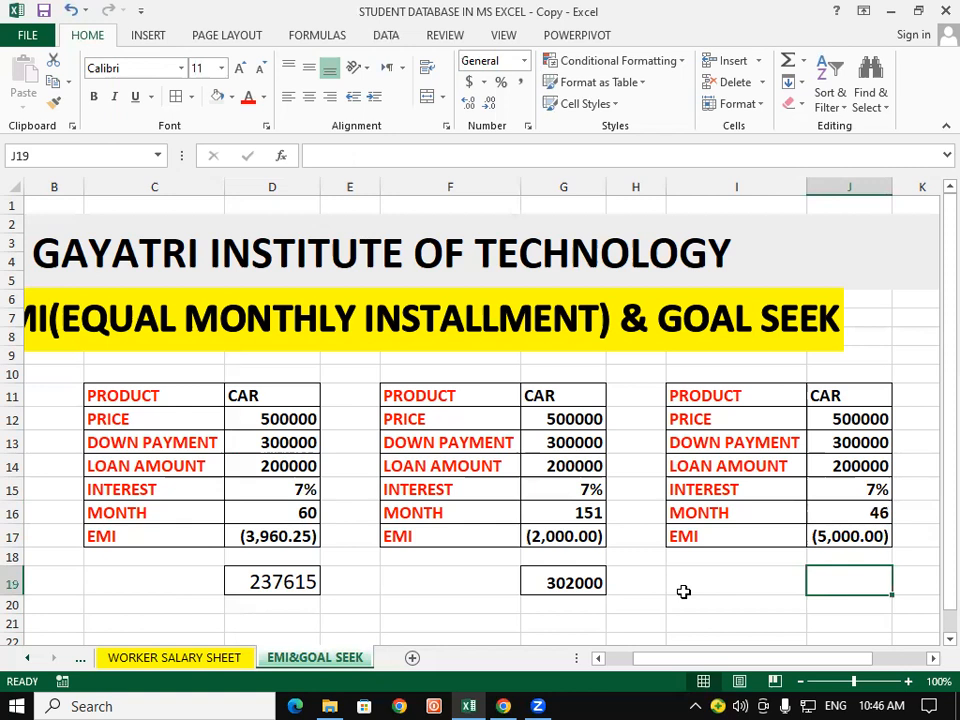
{"action": "type", "text": "="}
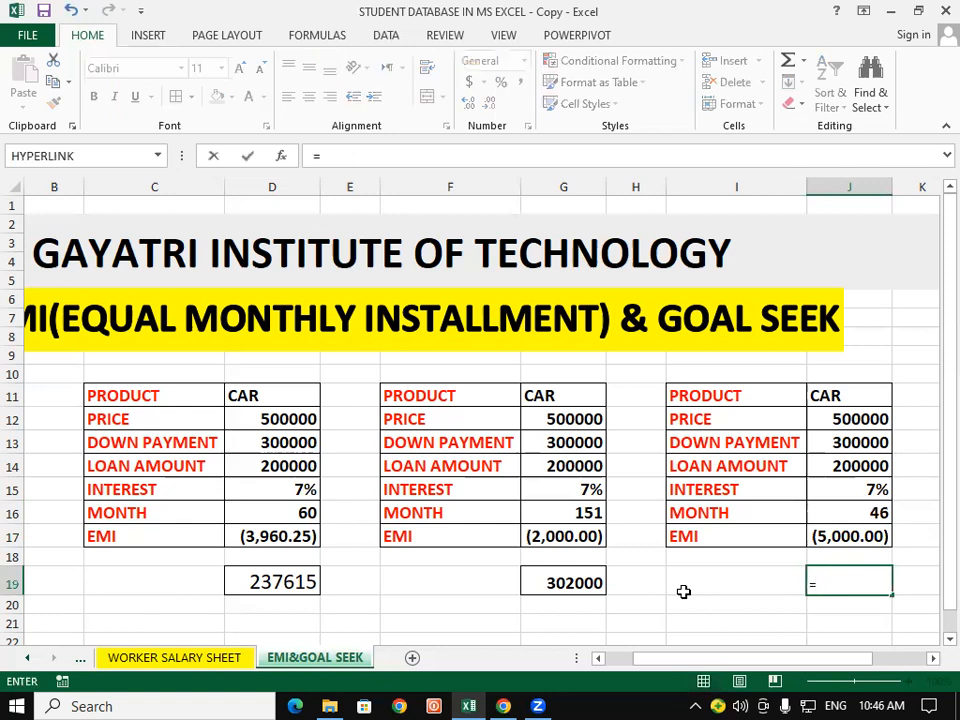
{"action": "type", "text": "50000"}
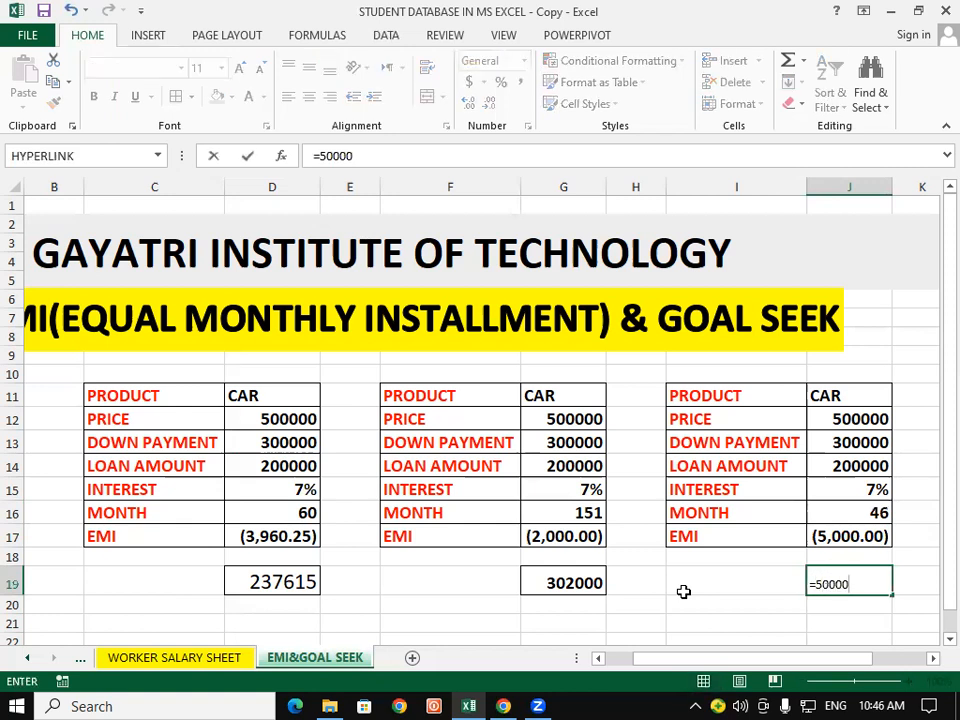
{"action": "key", "text": "BackSpace"}
{"action": "type", "text": "*46"}
{"action": "key", "text": "Return"}
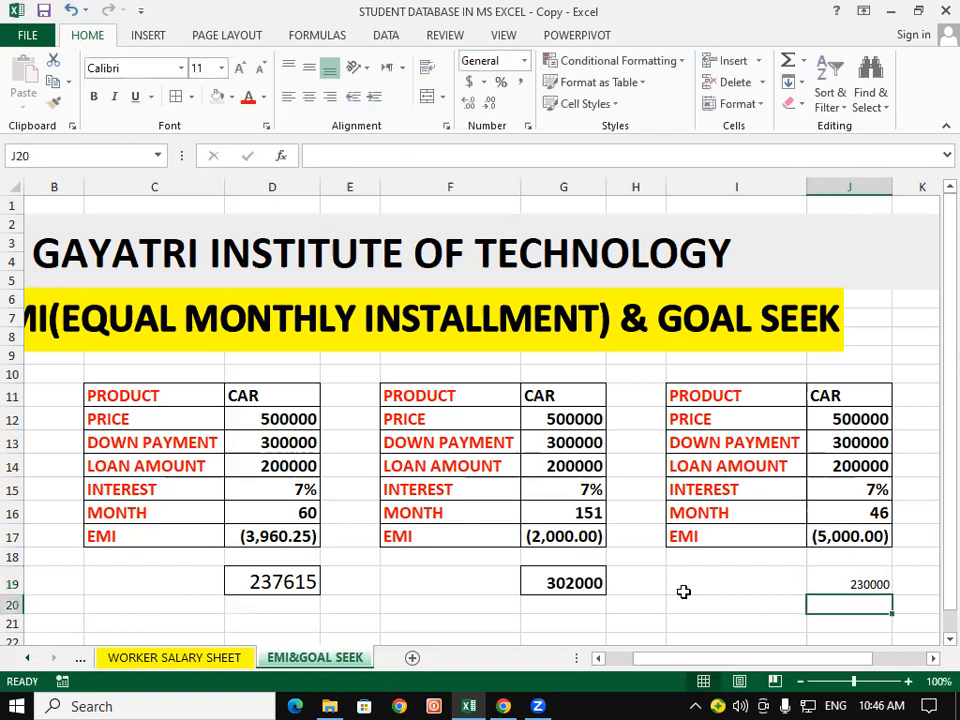
Step: Apply the bold, bordered 14-point formatting of cell D13 to the third table's total repayment in cell J19
{"action": "left_click", "coordinate": [313, 583]}
{"action": "left_click", "coordinate": [286, 444]}
{"action": "left_click", "coordinate": [54, 102]}
{"action": "left_click", "coordinate": [878, 580]}
{"action": "left_click", "coordinate": [670, 586]}
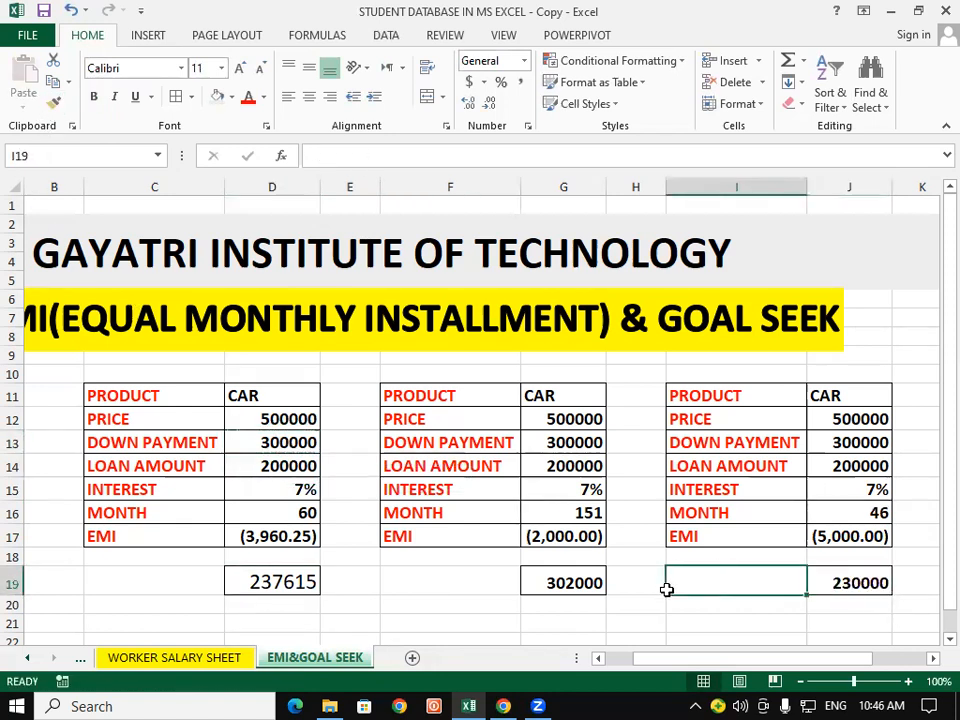
{"action": "left_click", "coordinate": [897, 325]}
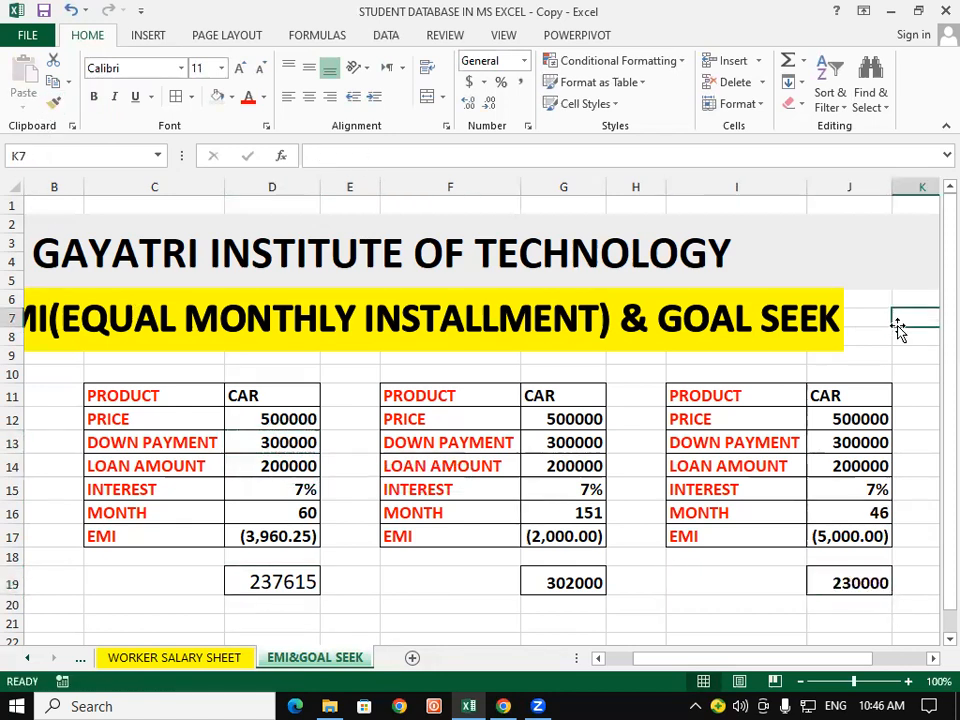
Step: Compare the month values in row 16 and the total repayments in row 19 across the three car loan tables
{"action": "left_click", "coordinate": [867, 514]}
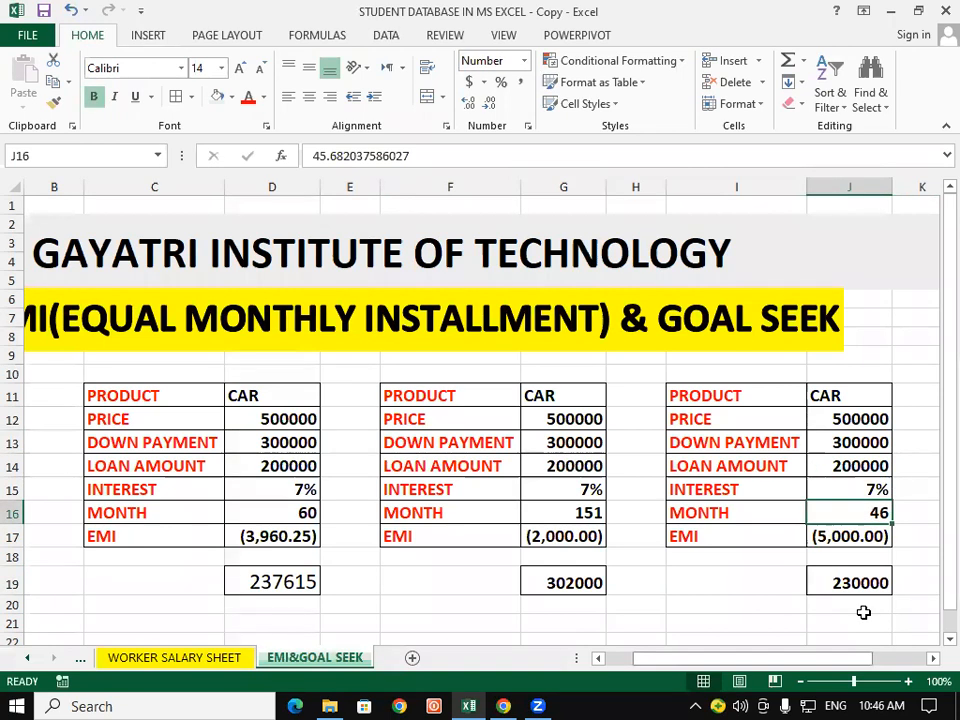
{"action": "left_click", "coordinate": [859, 582]}
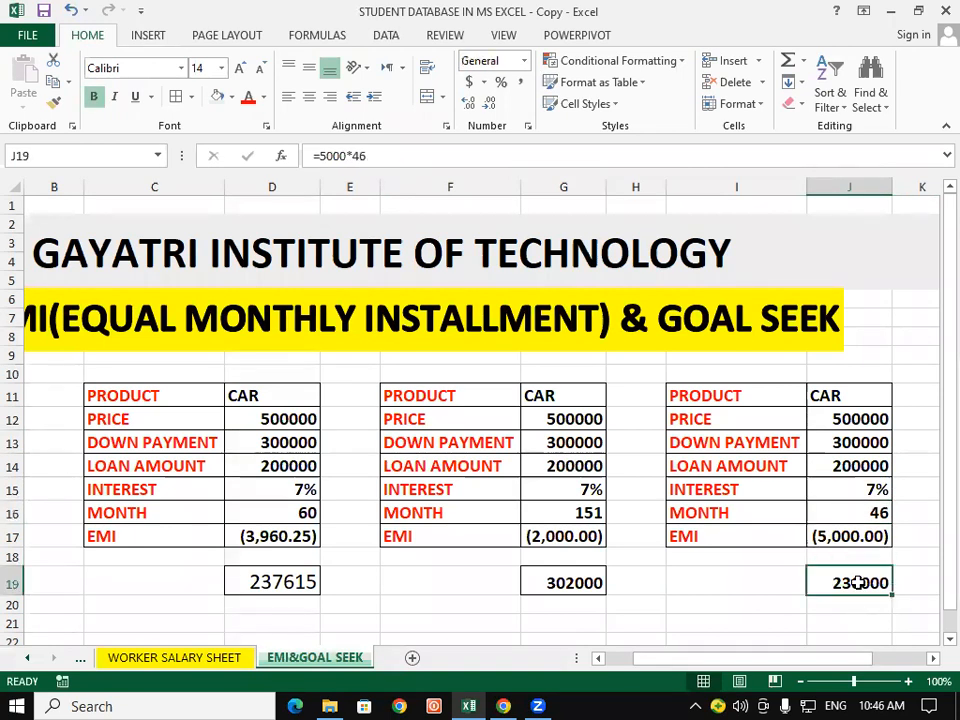
{"action": "left_click", "coordinate": [568, 516]}
{"action": "left_click", "coordinate": [561, 581]}
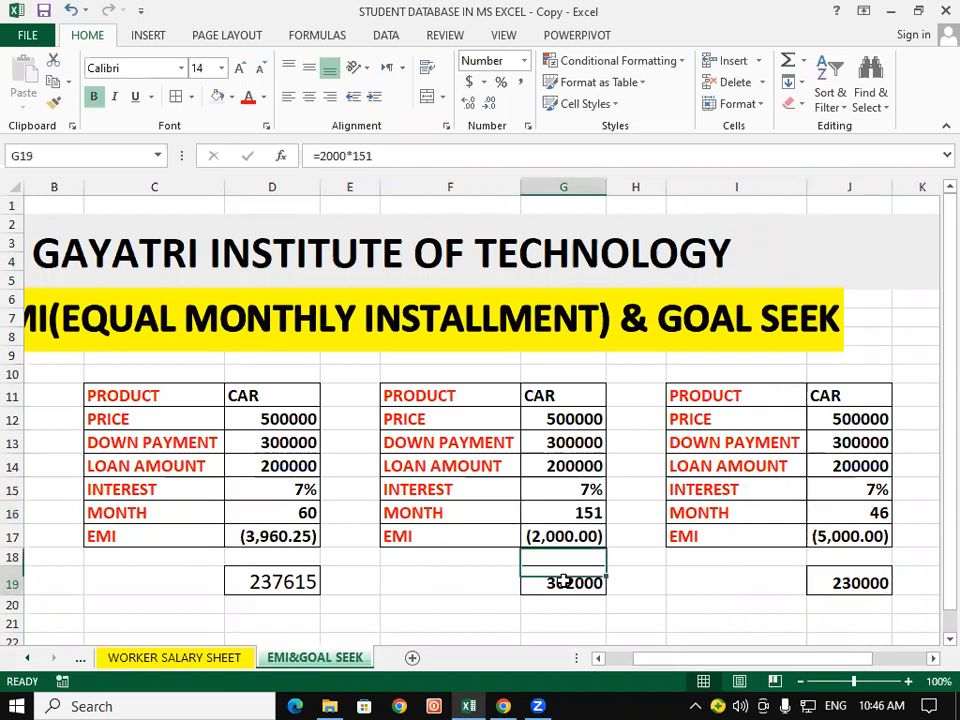
{"action": "left_click", "coordinate": [659, 599]}
{"action": "left_click", "coordinate": [271, 516]}
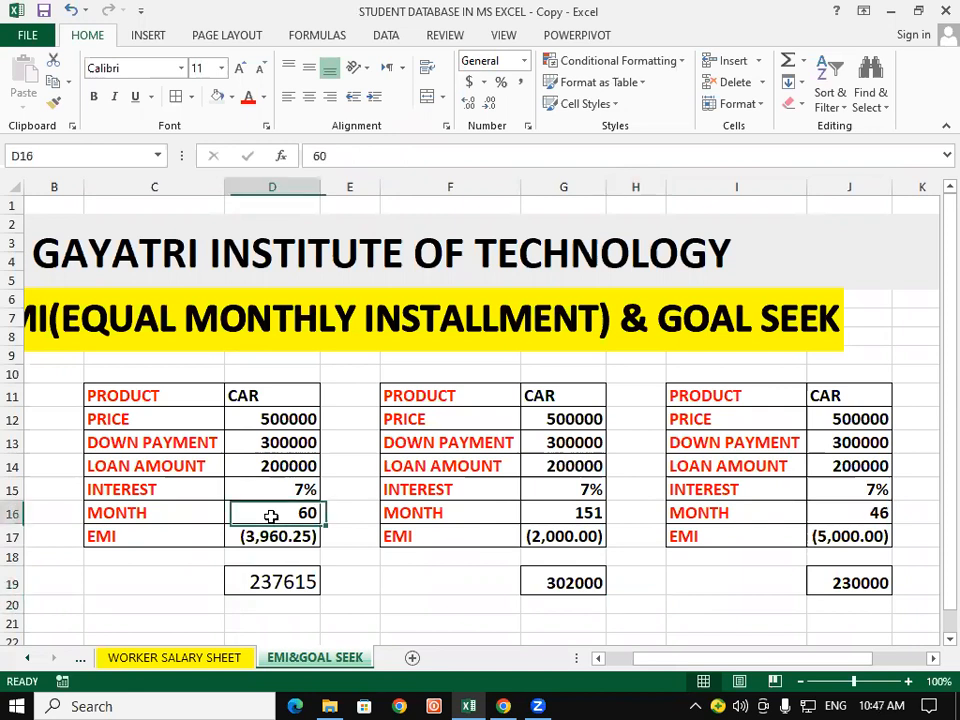
{"action": "left_click", "coordinate": [305, 582]}
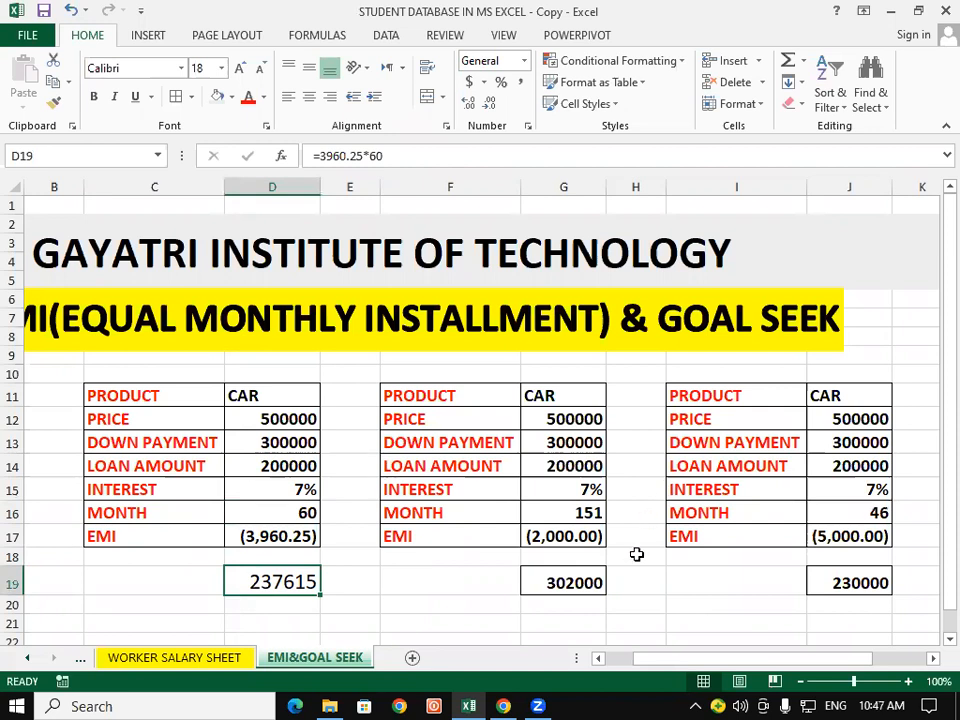
{"action": "left_click_drag", "start_coordinate": [748, 397], "coordinate": [858, 585]}
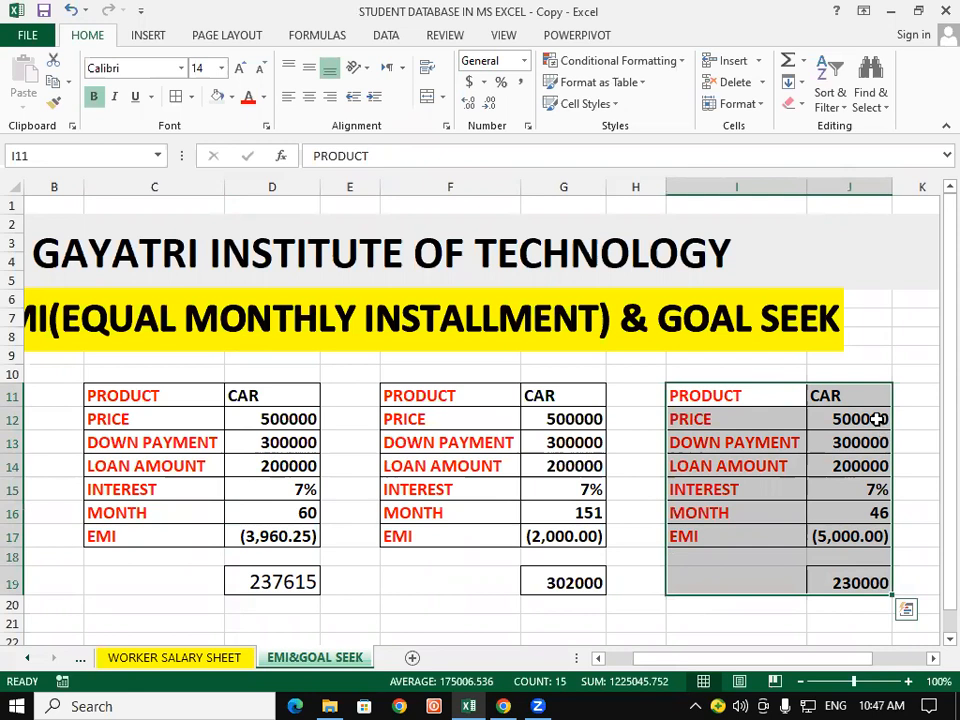
{"action": "left_click", "coordinate": [918, 428]}
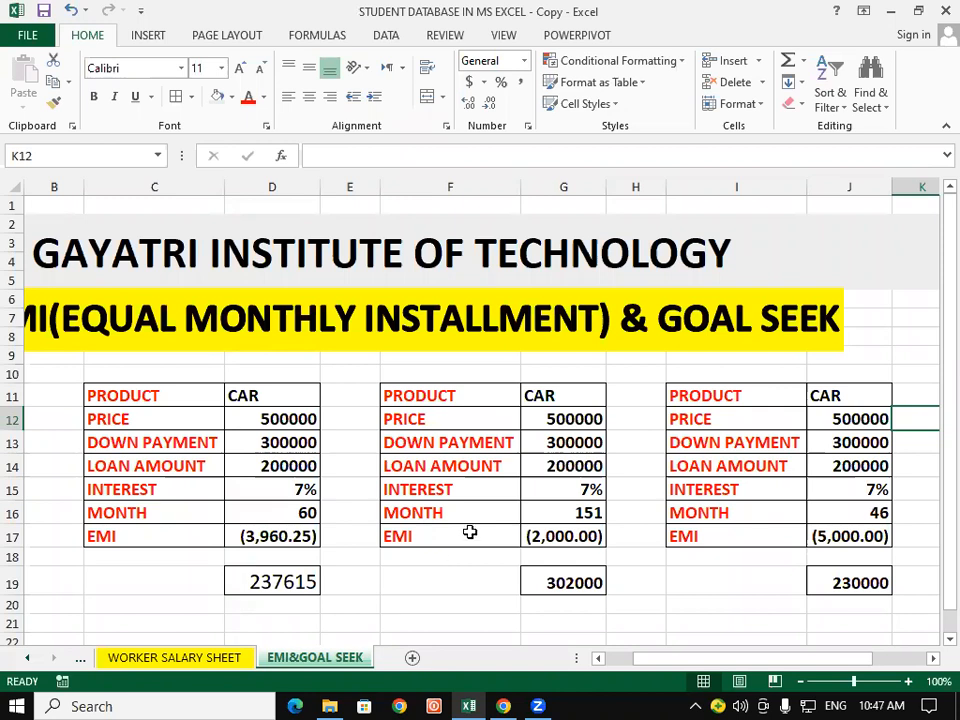
{"action": "left_click_drag", "start_coordinate": [130, 396], "coordinate": [895, 550]}
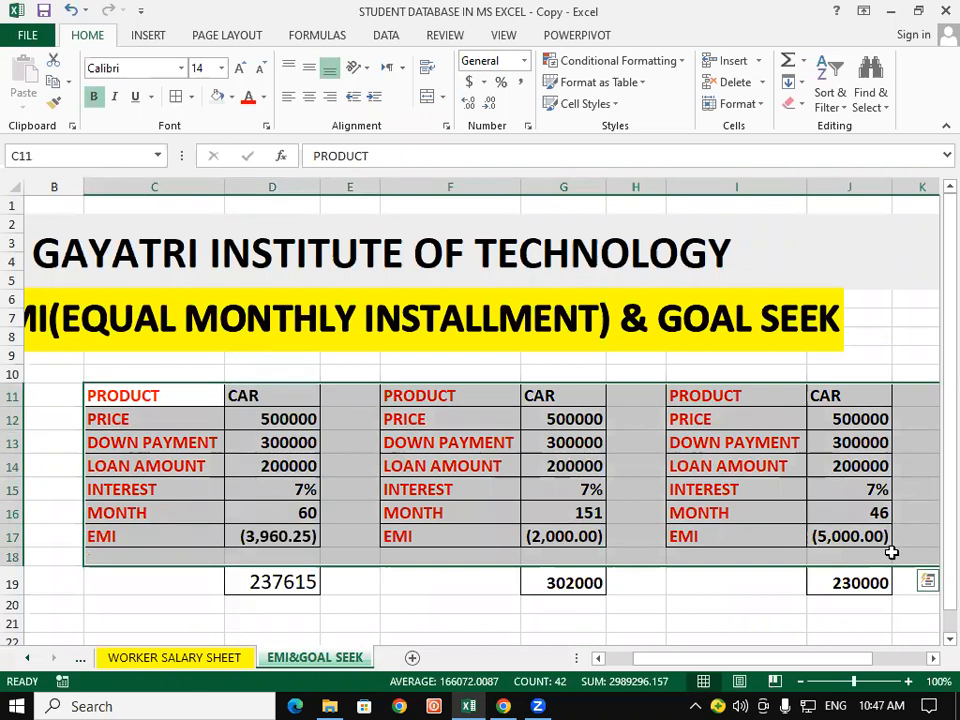
{"action": "left_click", "coordinate": [768, 582]}
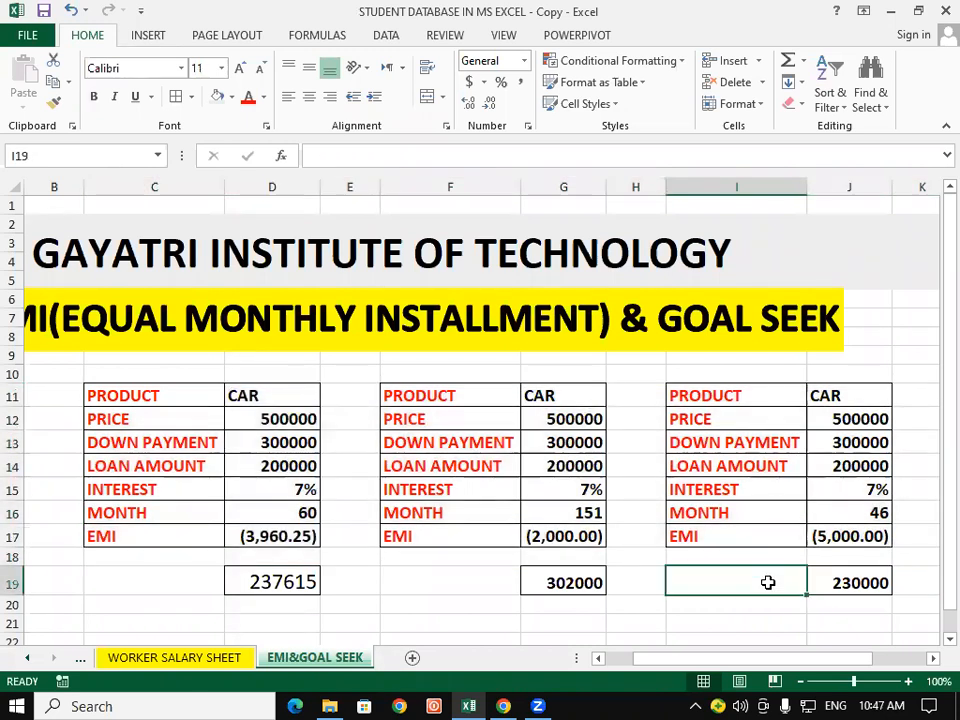
{"action": "left_click", "coordinate": [876, 698]}
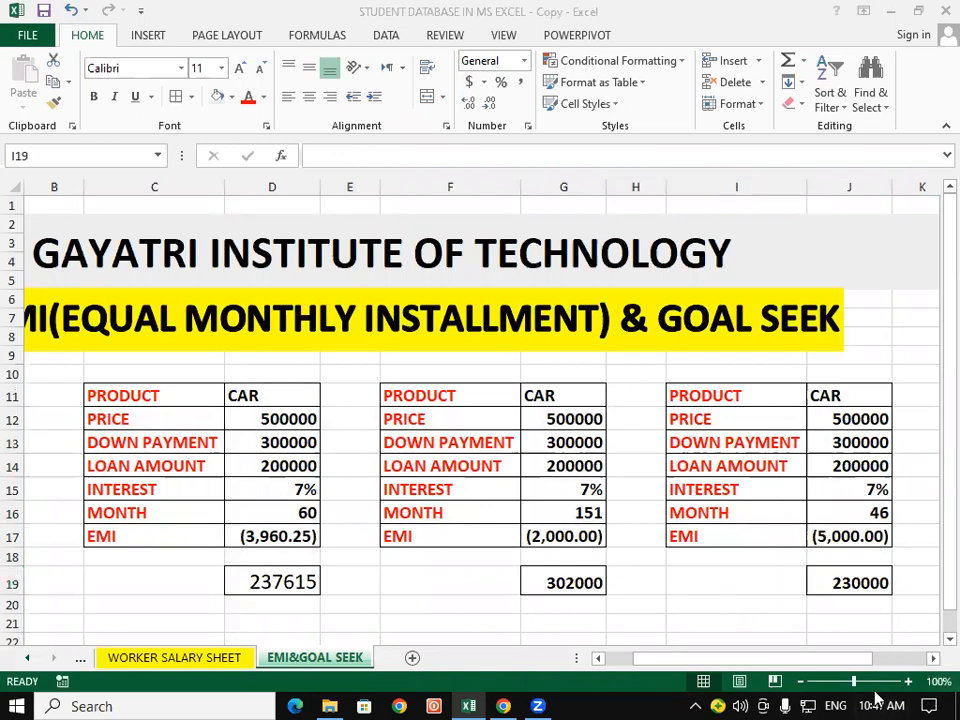